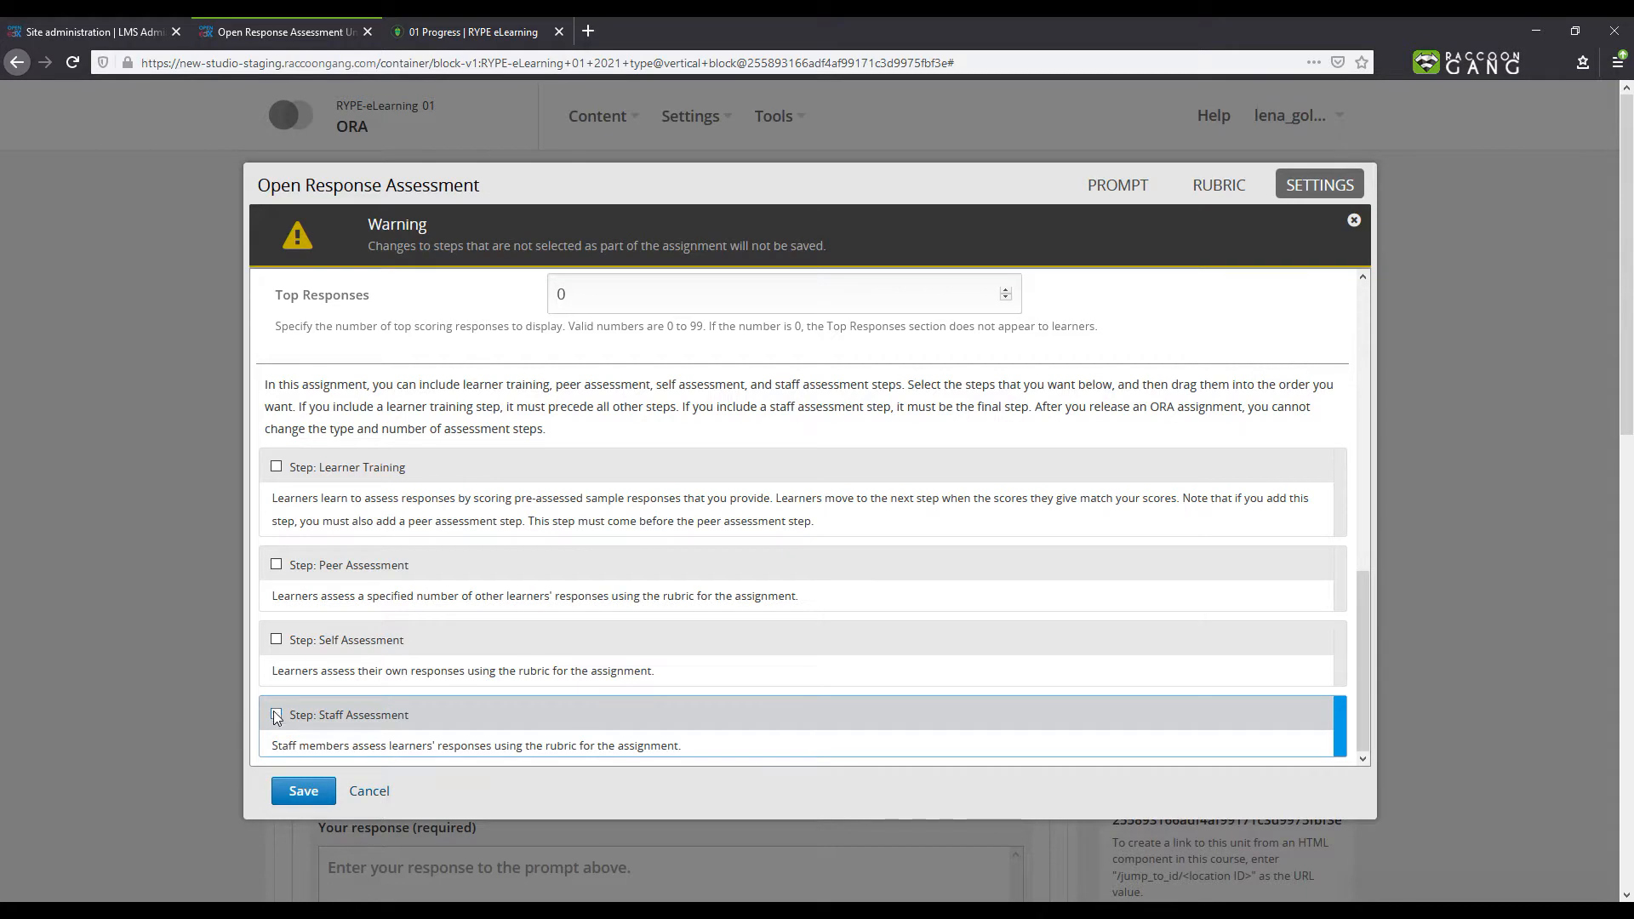
# - Enable the Self Assessment, Peer Assessment and Learner Training steps in the assessment settings
pyautogui.click(276, 639)
pyautogui.scroll(-2, 281, 647)
pyautogui.scroll(-3, 281, 647)
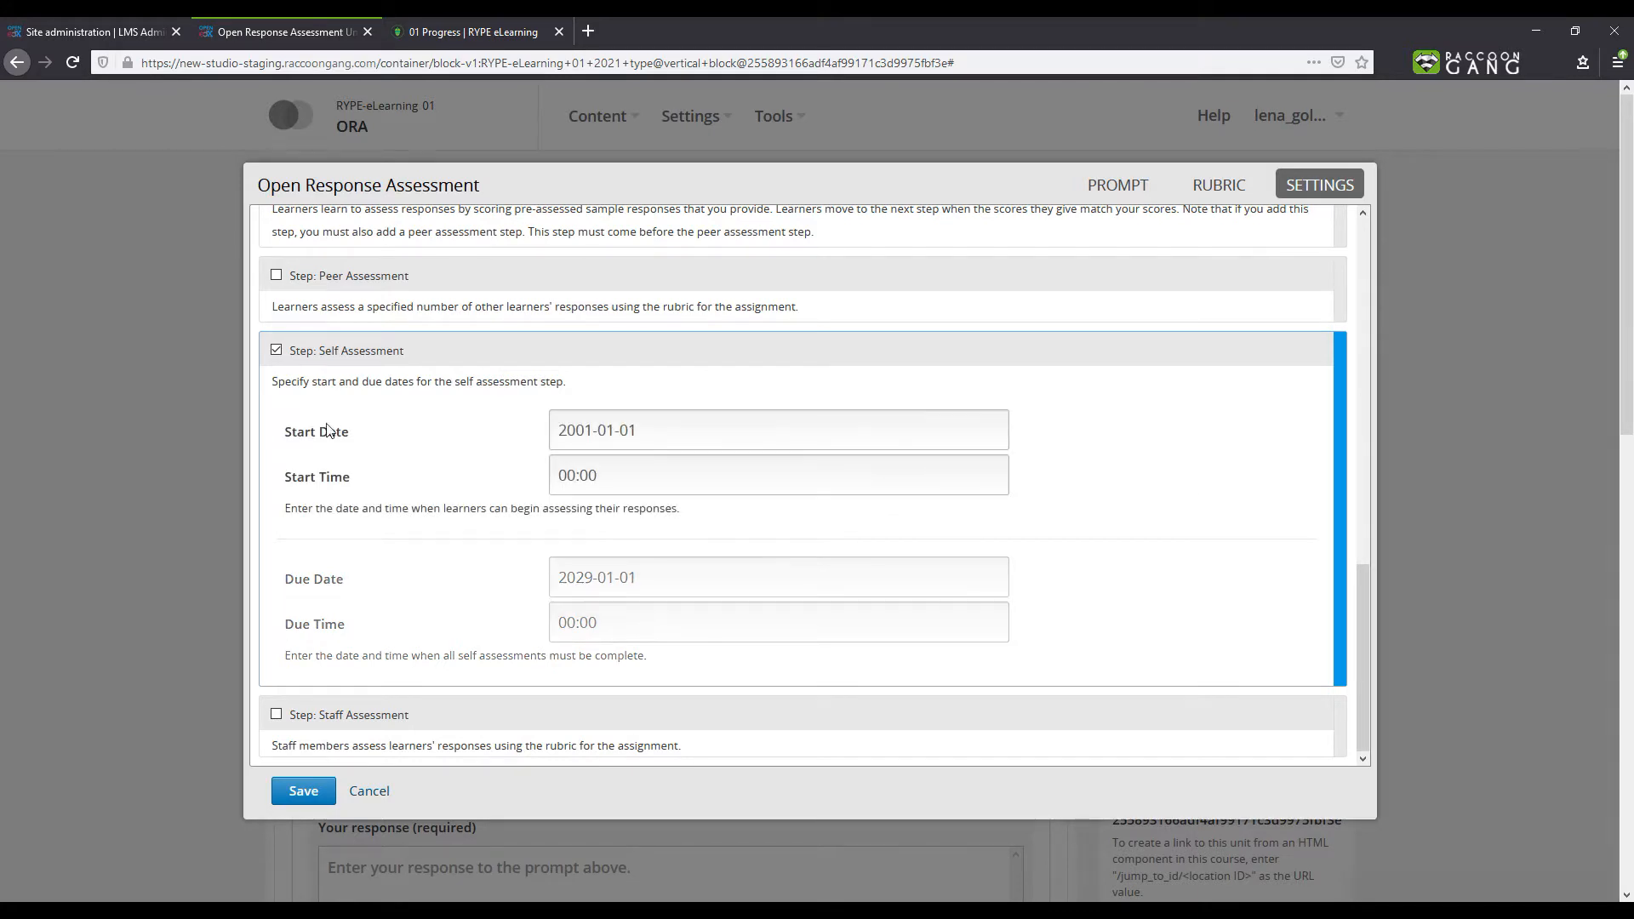
pyautogui.click(277, 276)
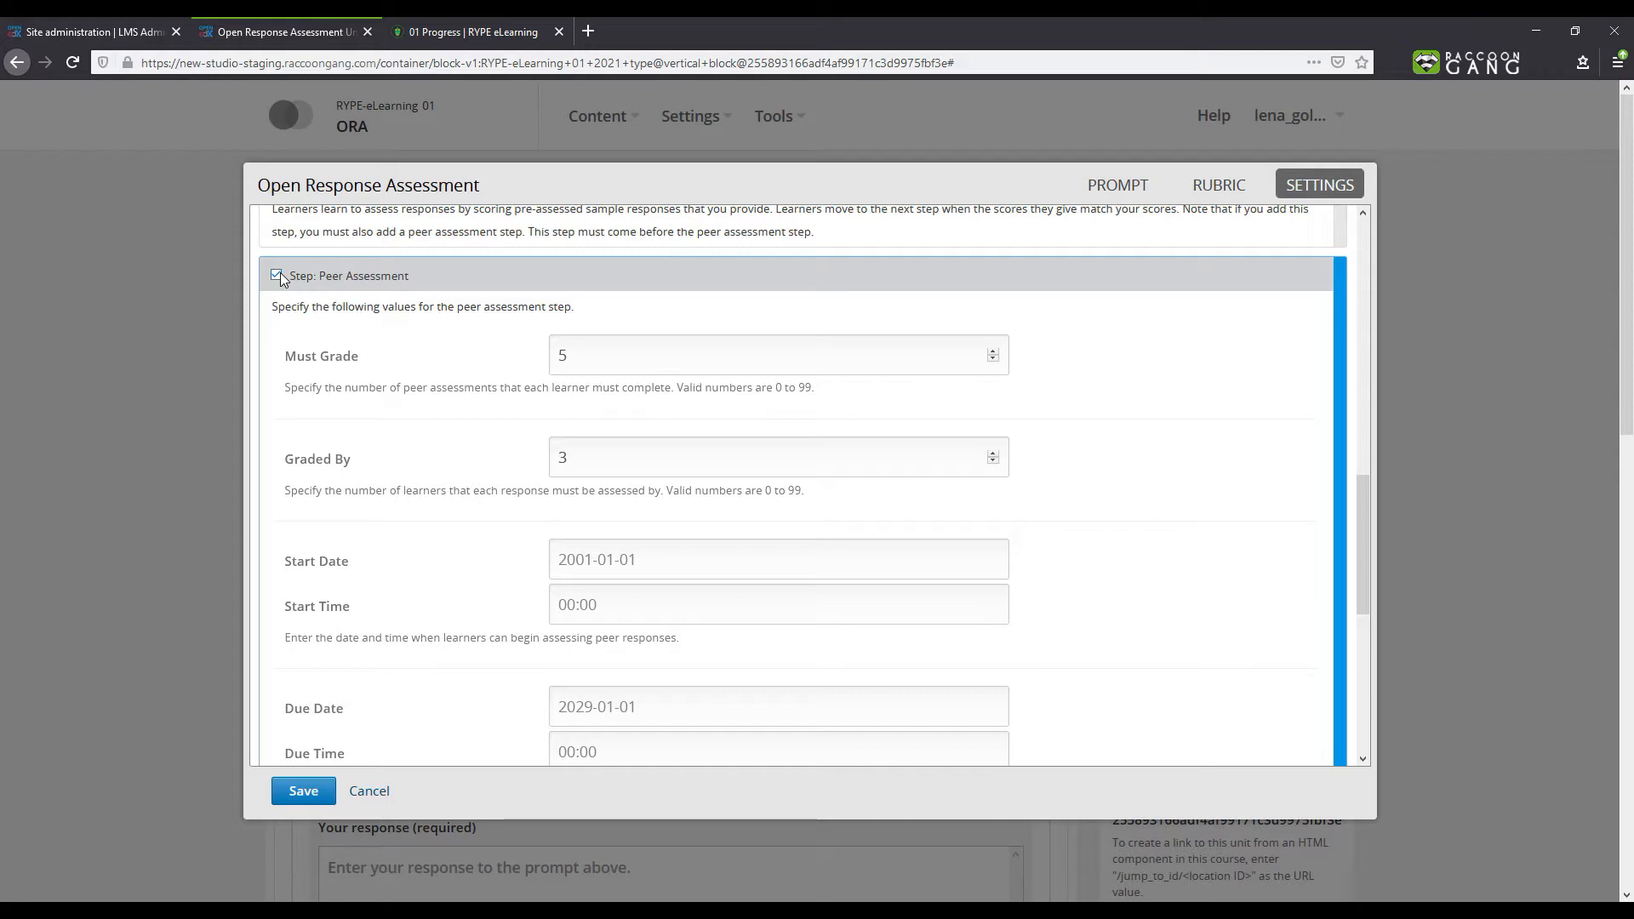
pyautogui.scroll(2, 281, 274)
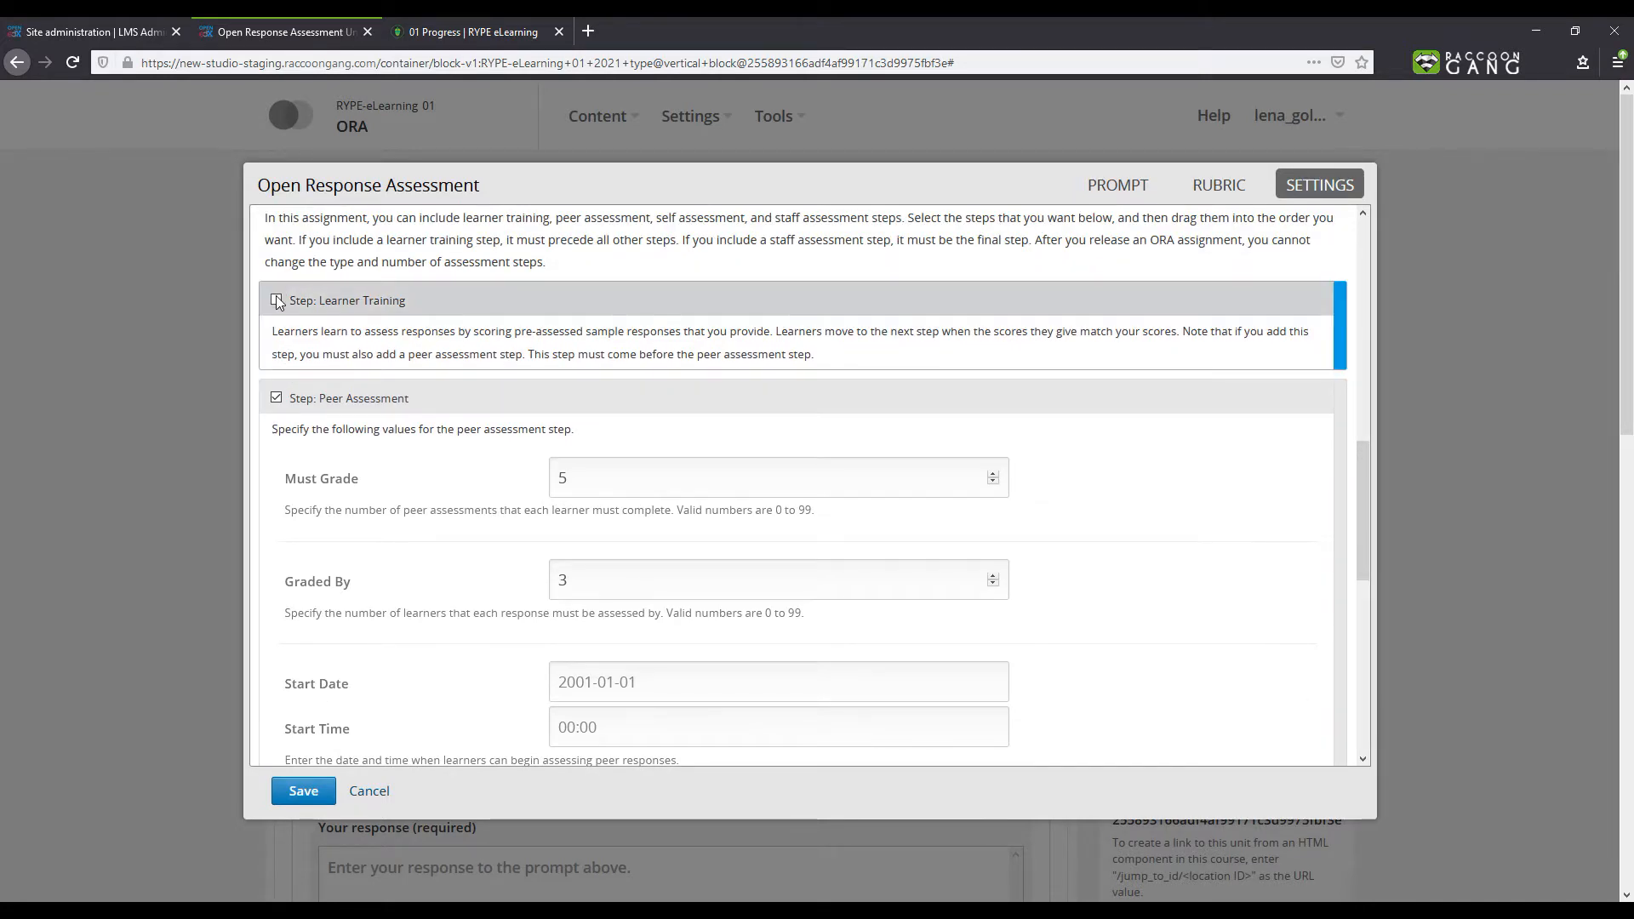
pyautogui.click(276, 301)
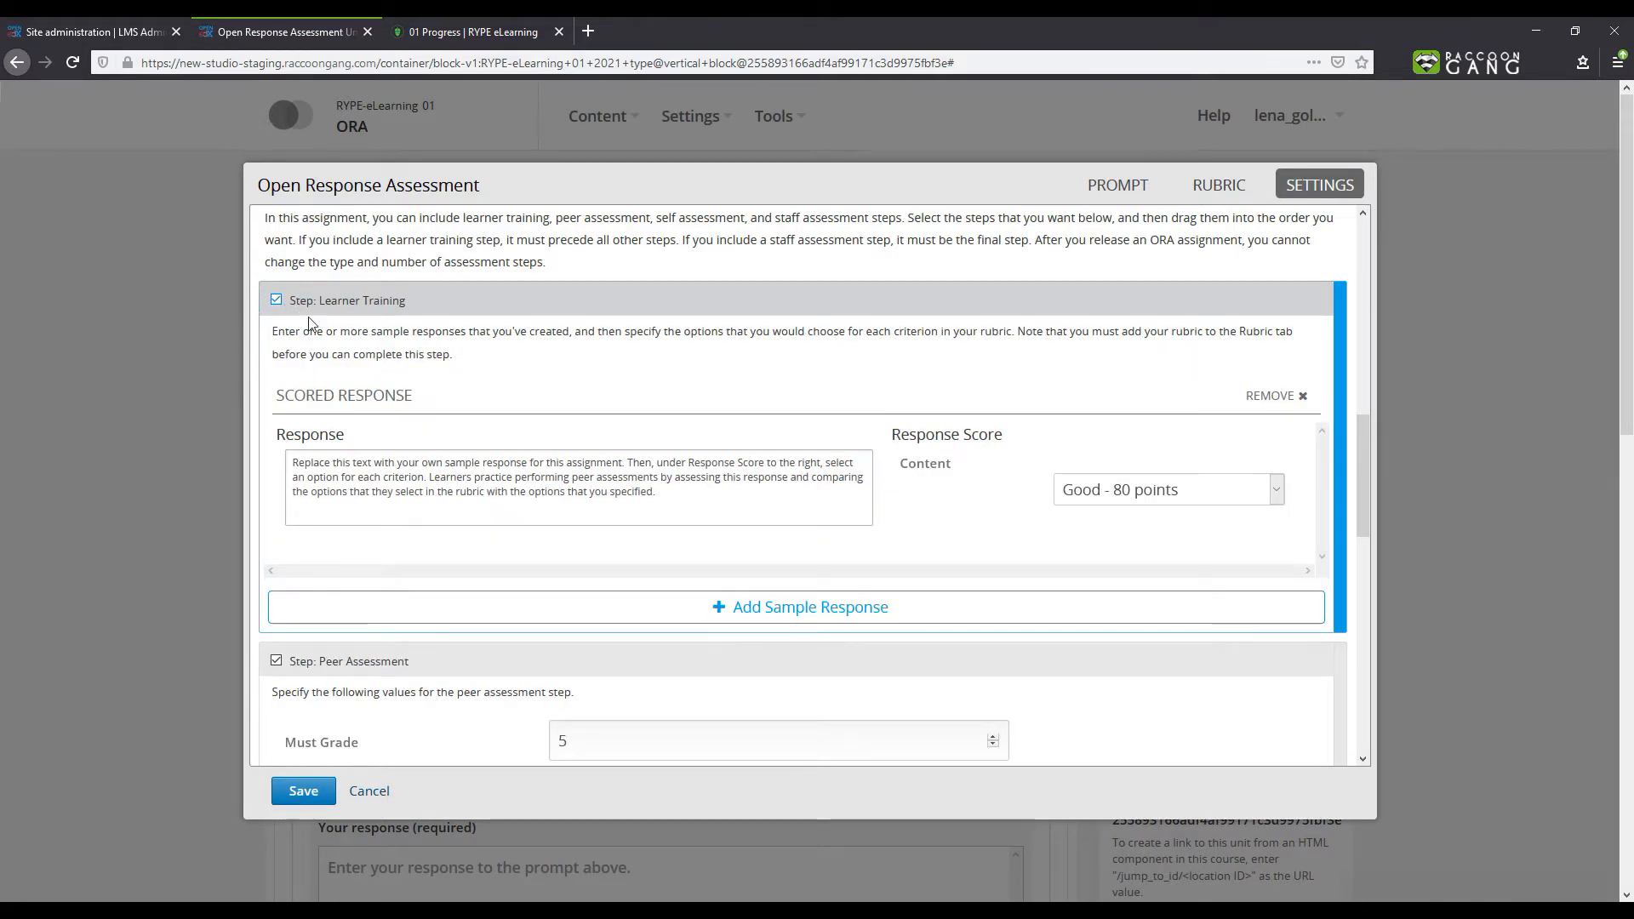
# - Replace the first sample response text with the pasted answer and score it Excellent - 100 points
pyautogui.moveTo(655, 492); pyautogui.dragTo(293, 460)
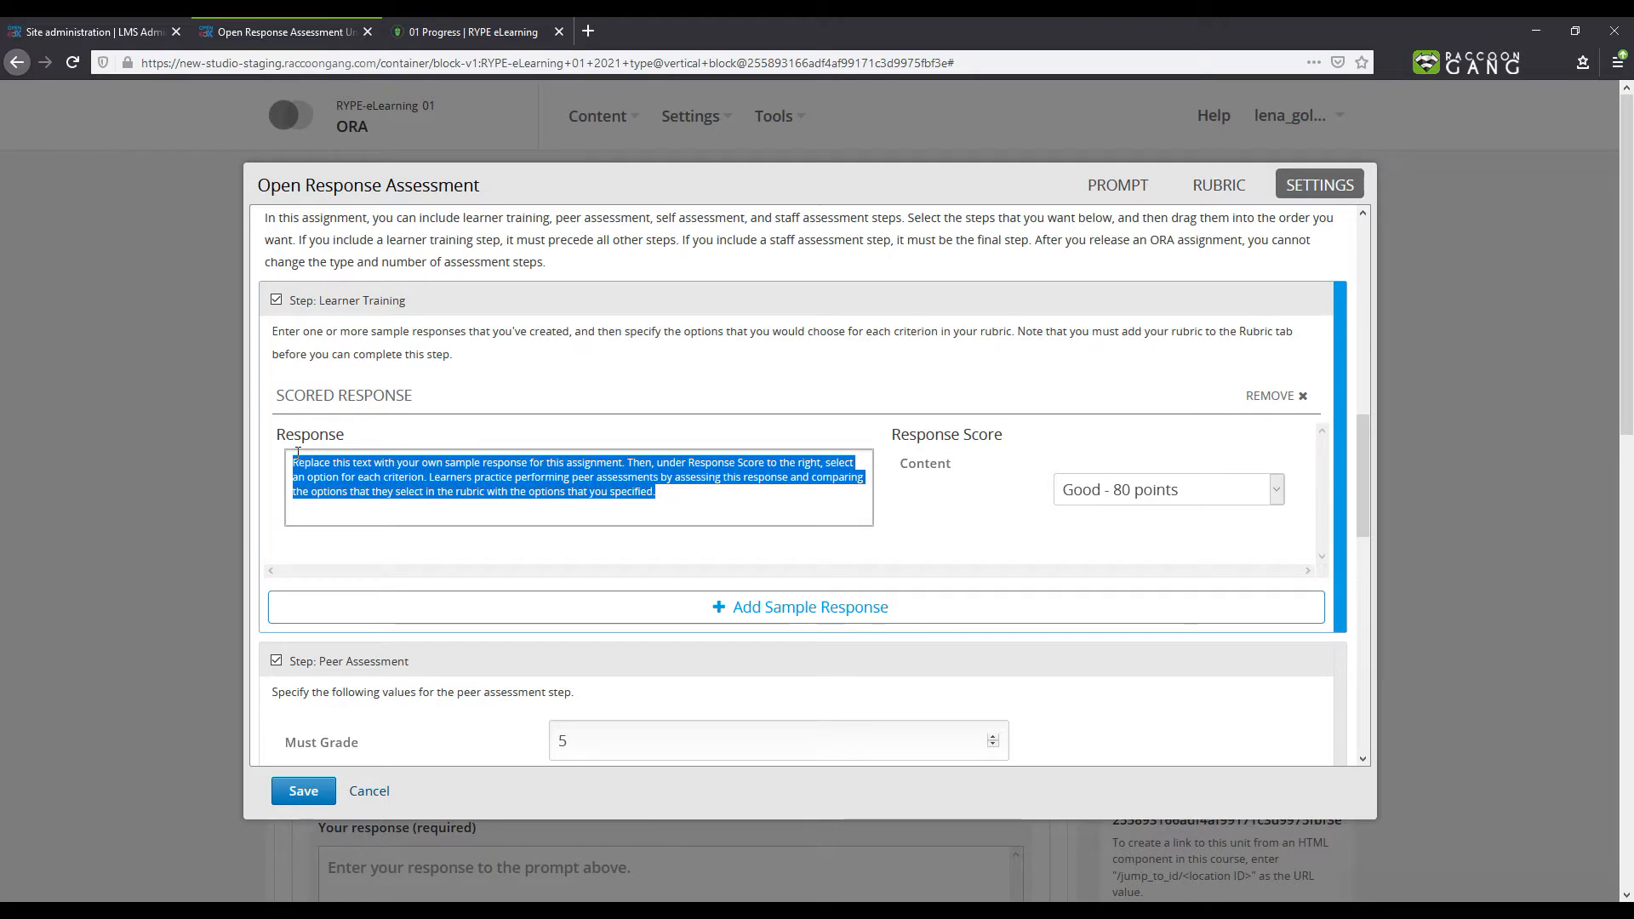
pyautogui.write('Modern technologies are beneficial for everyone. The positive aspect of the Internet in terms of bringing people closer, and facilitating the later in raising their finances cannot be ignored. Even though, online communication can be, sometimes, traced by third parties, however, encrypting and decrypting messages can protect the conversations and documents.')
pyautogui.click(1148, 494)
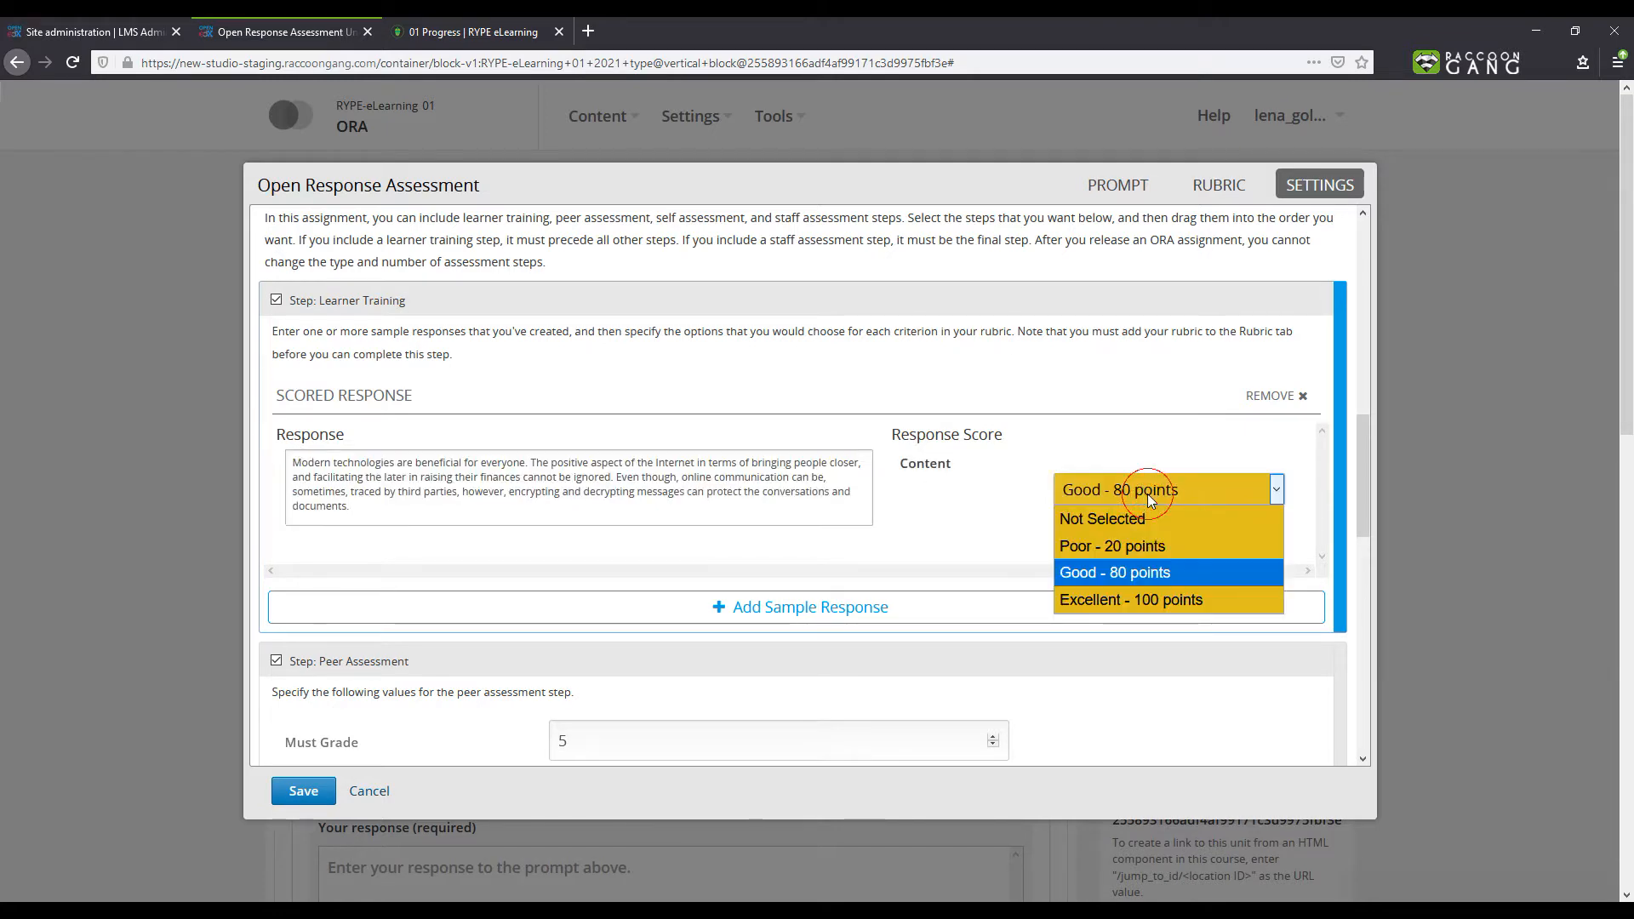
pyautogui.click(1117, 600)
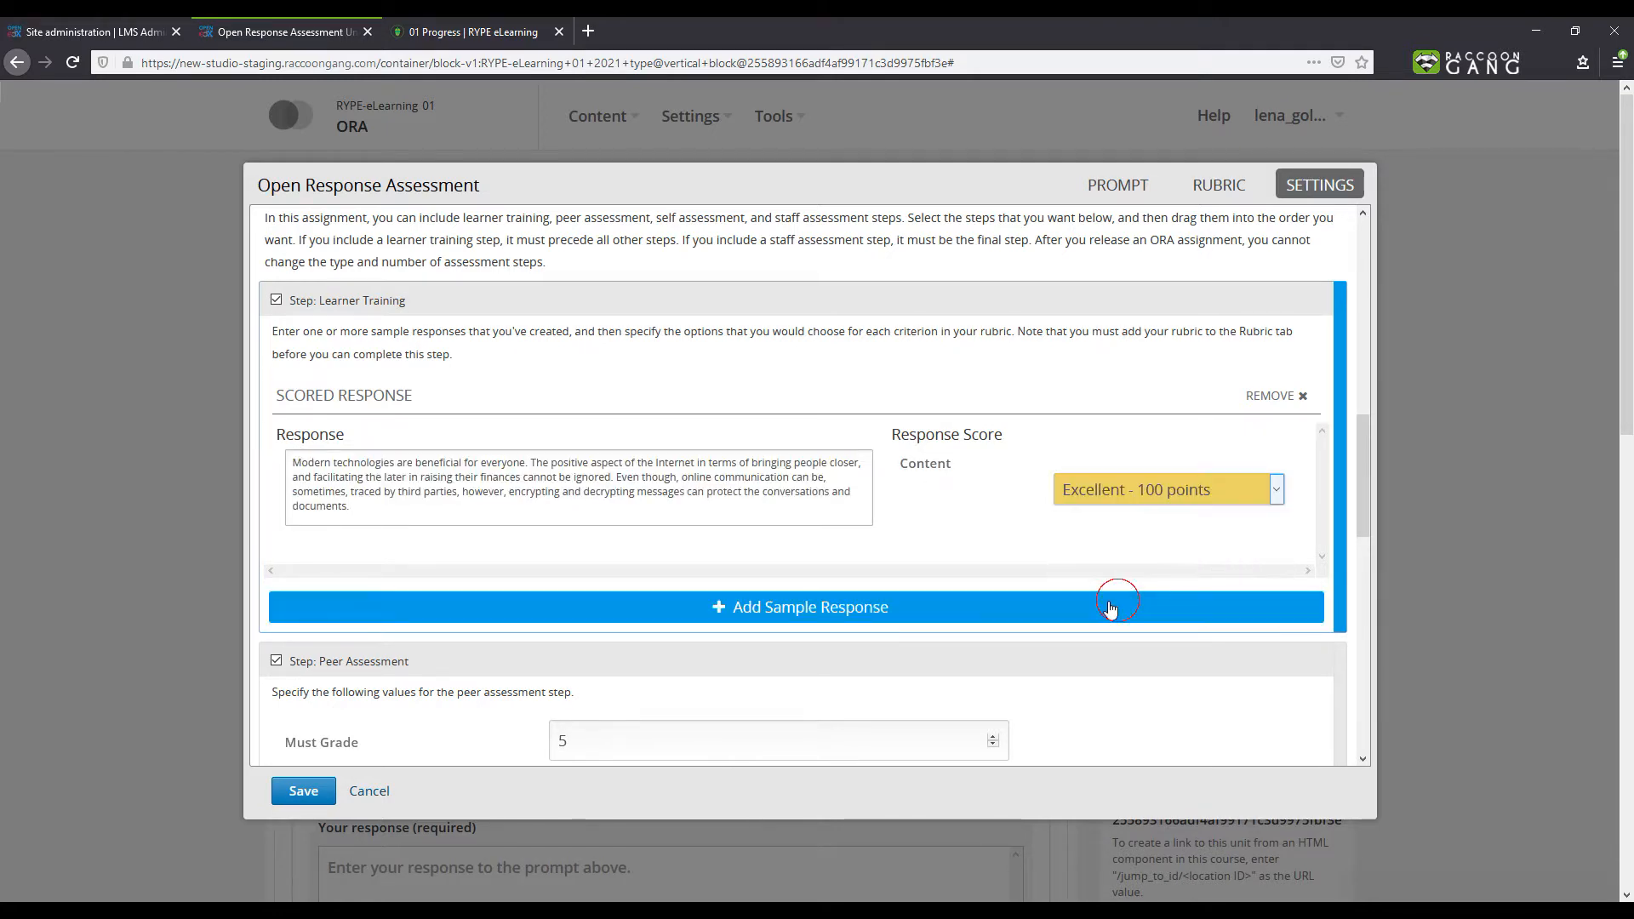
# - Add a second sample response reading "No response" and score it Poor - 20 points
pyautogui.click(838, 608)
pyautogui.click(639, 691)
pyautogui.write('N')
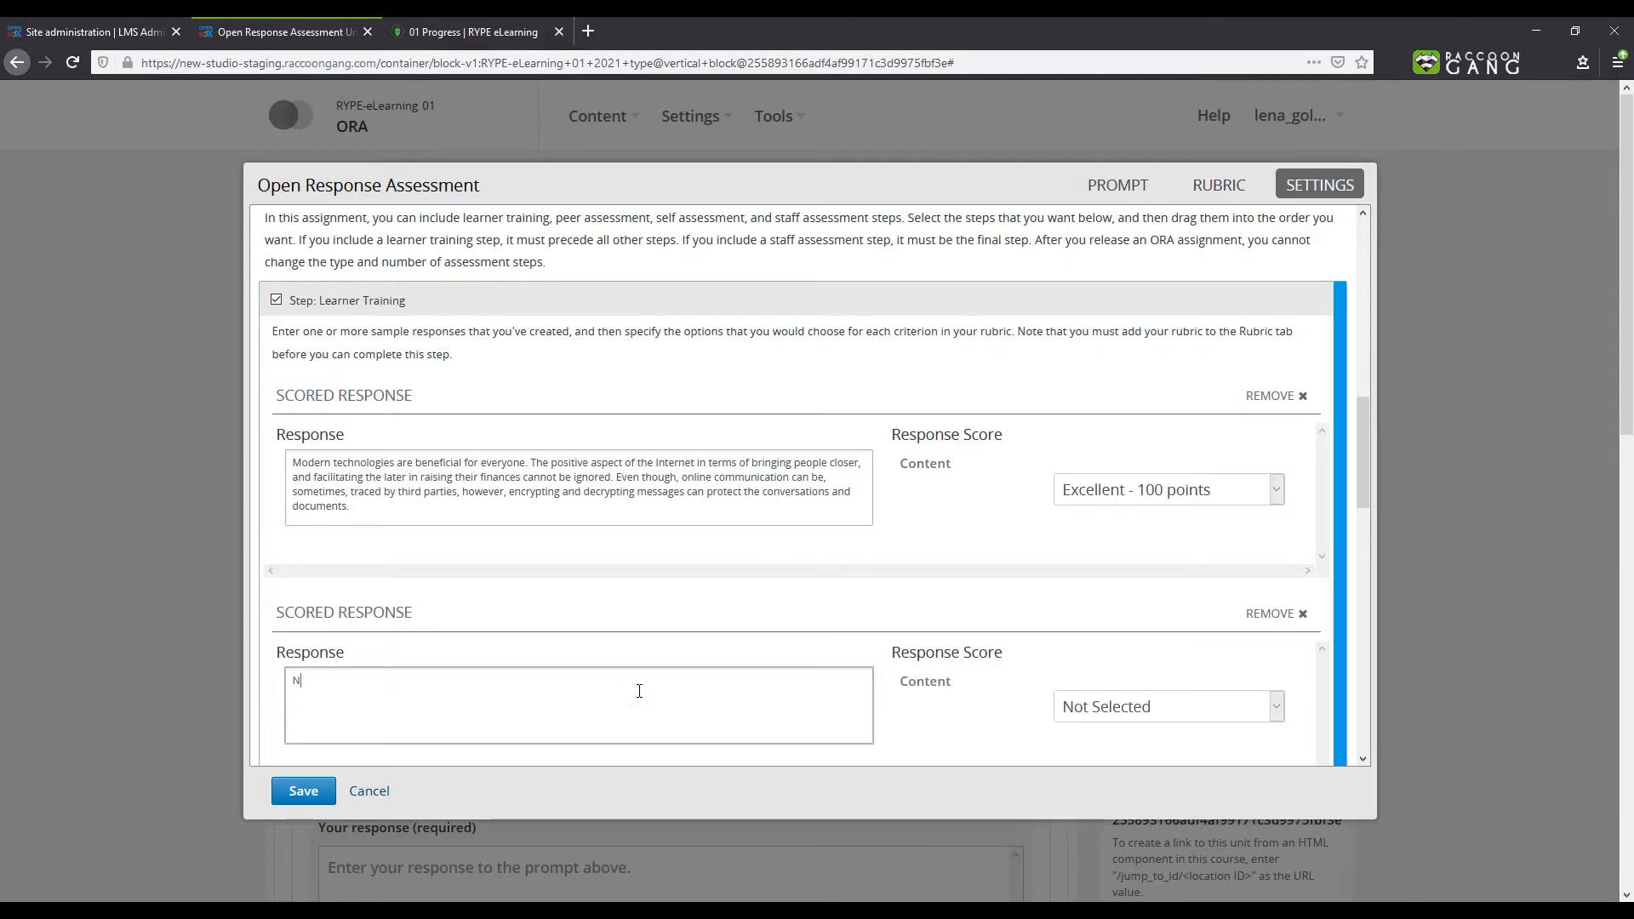
pyautogui.write('o response')
pyautogui.click(1084, 710)
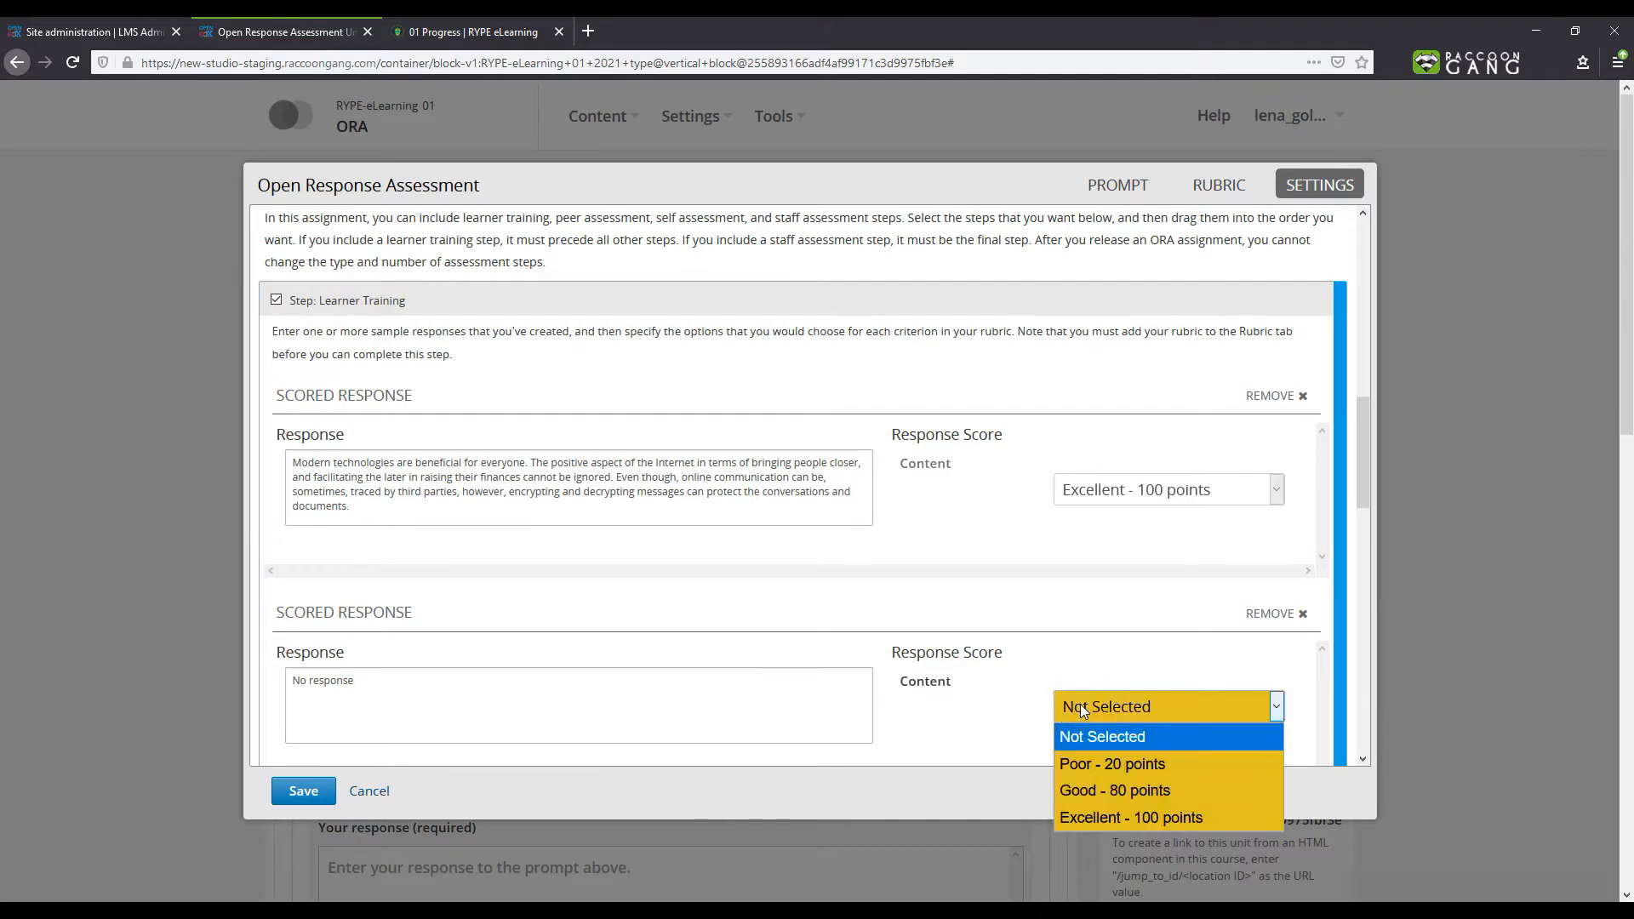
pyautogui.click(1079, 765)
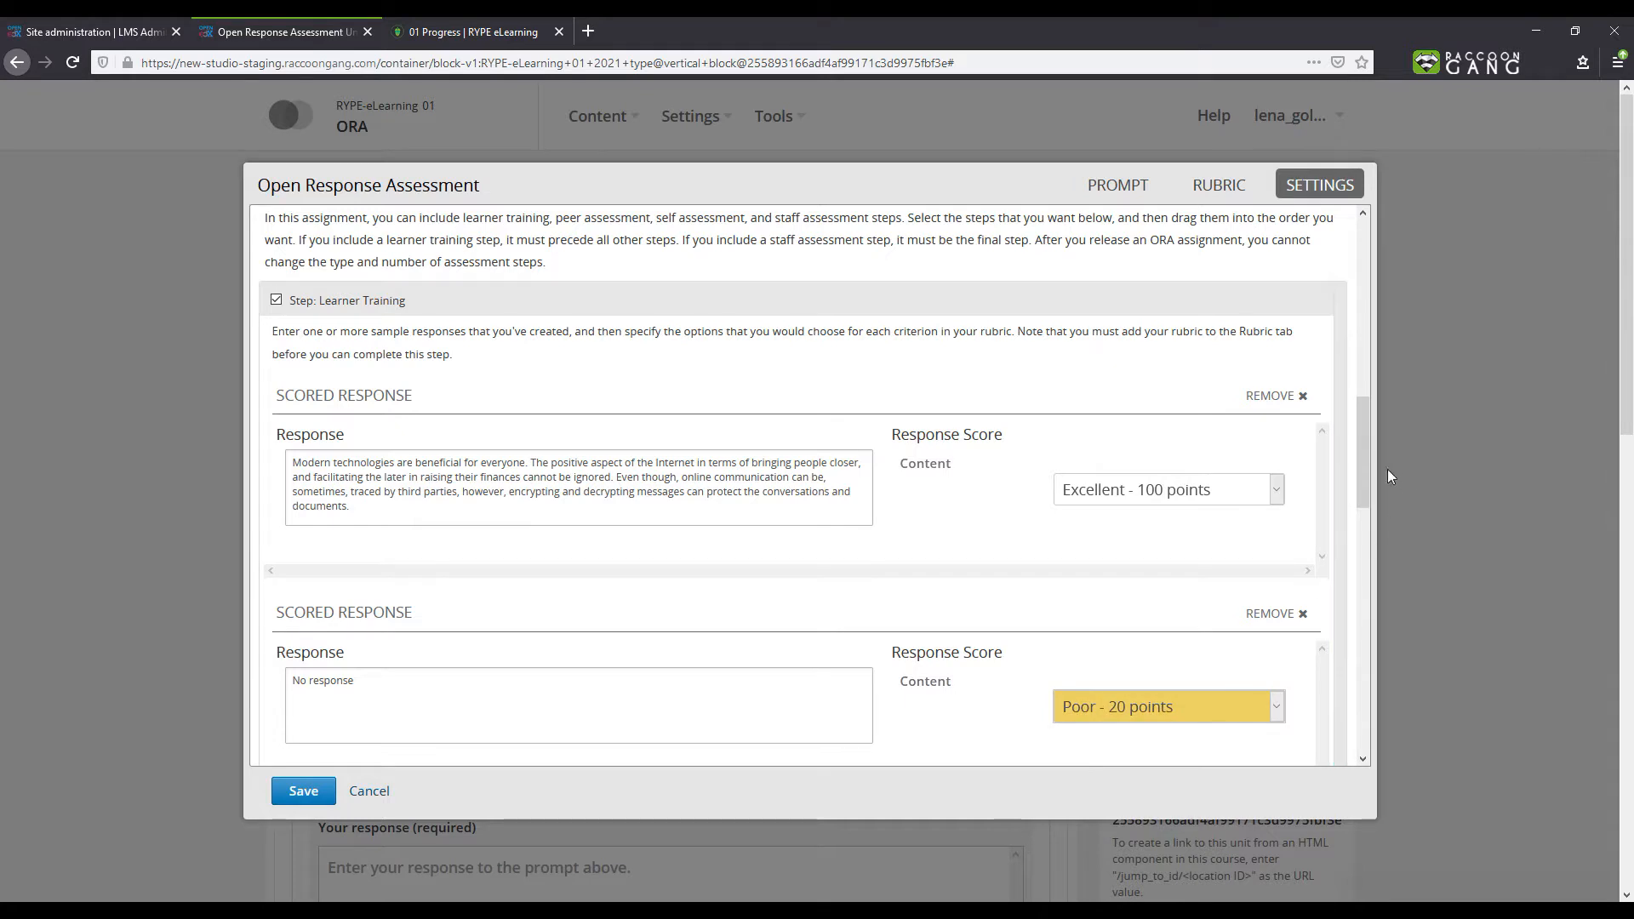
# - Set the peer assessment's Must Grade to 3 and Graded By to 1
pyautogui.moveTo(1365, 454); pyautogui.dragTo(1368, 596)
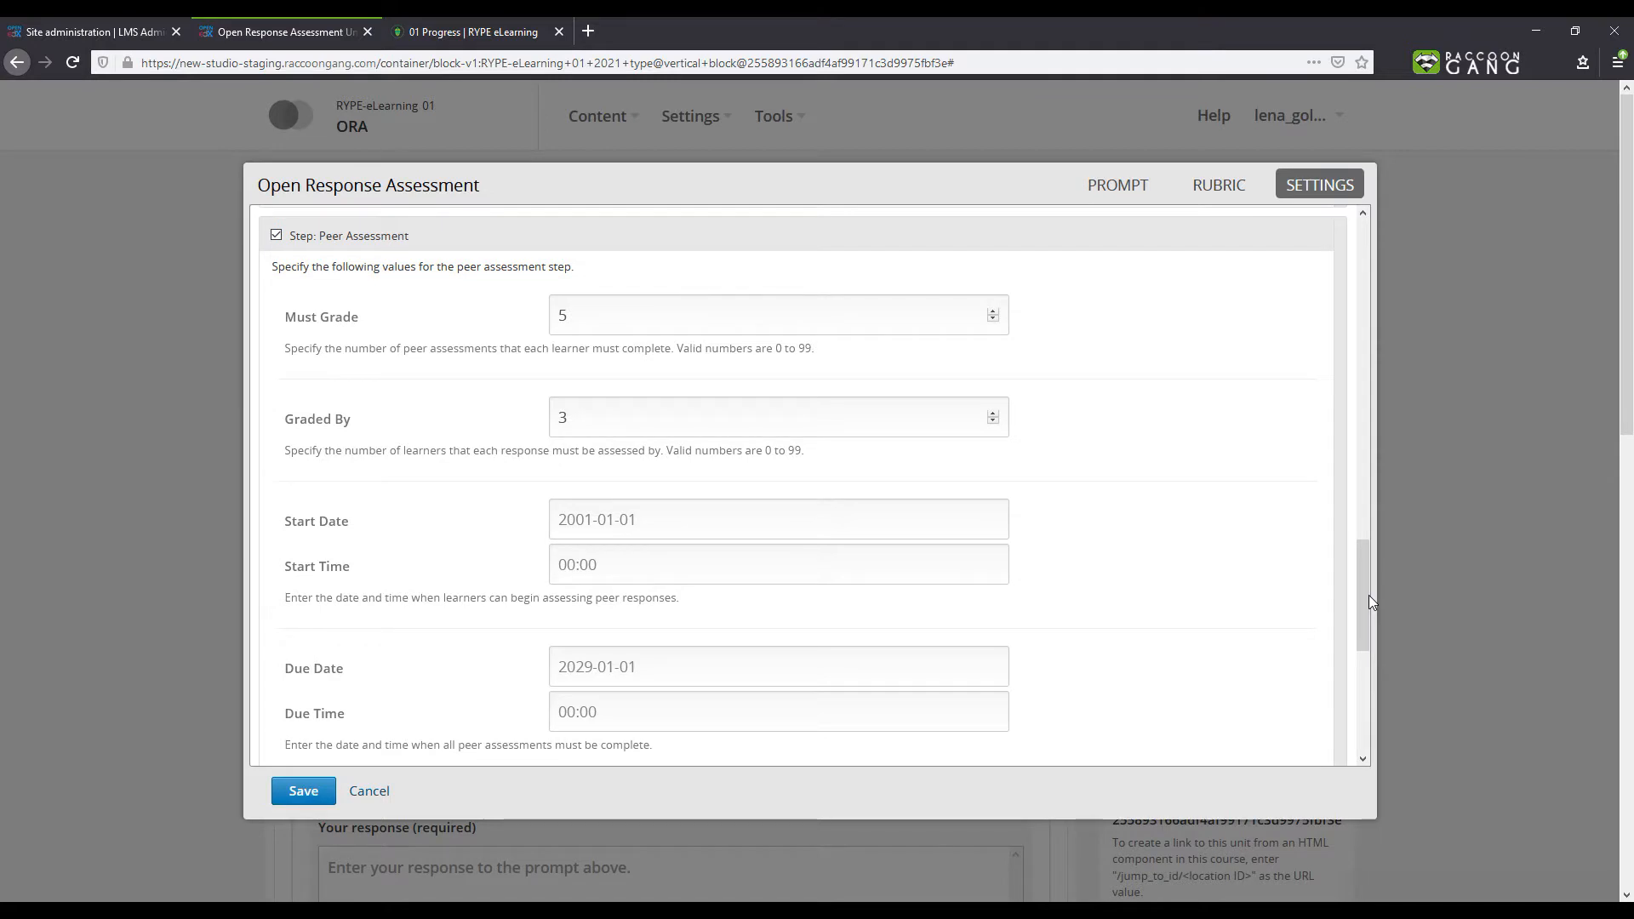
pyautogui.click(719, 327)
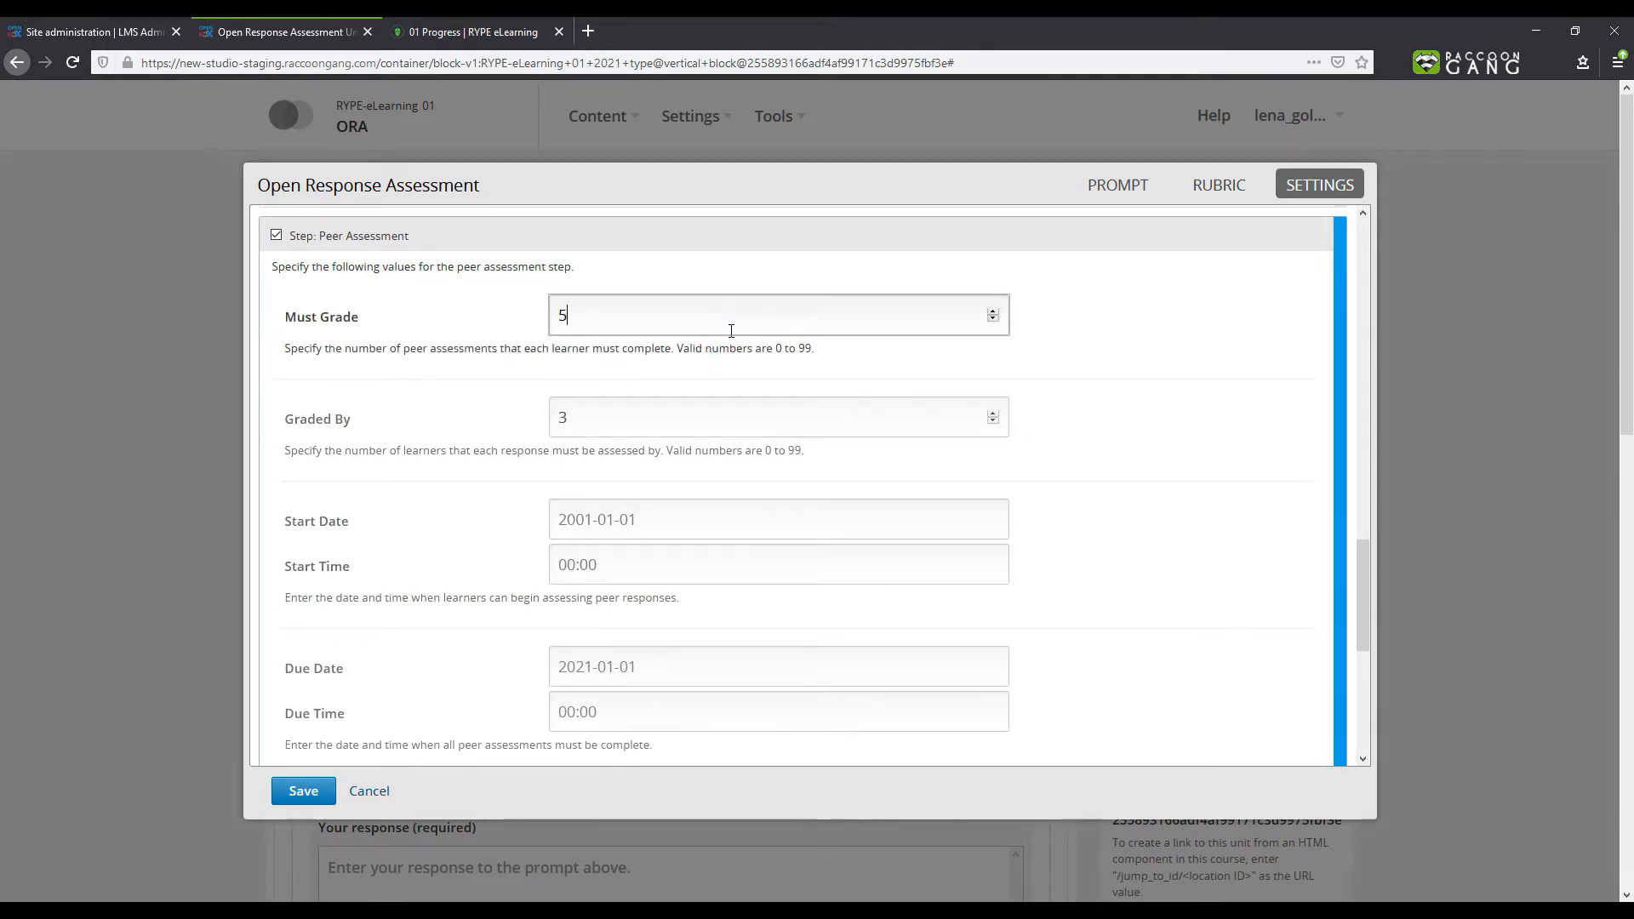
pyautogui.press('BackSpace')
pyautogui.write('3')
pyautogui.click(699, 425)
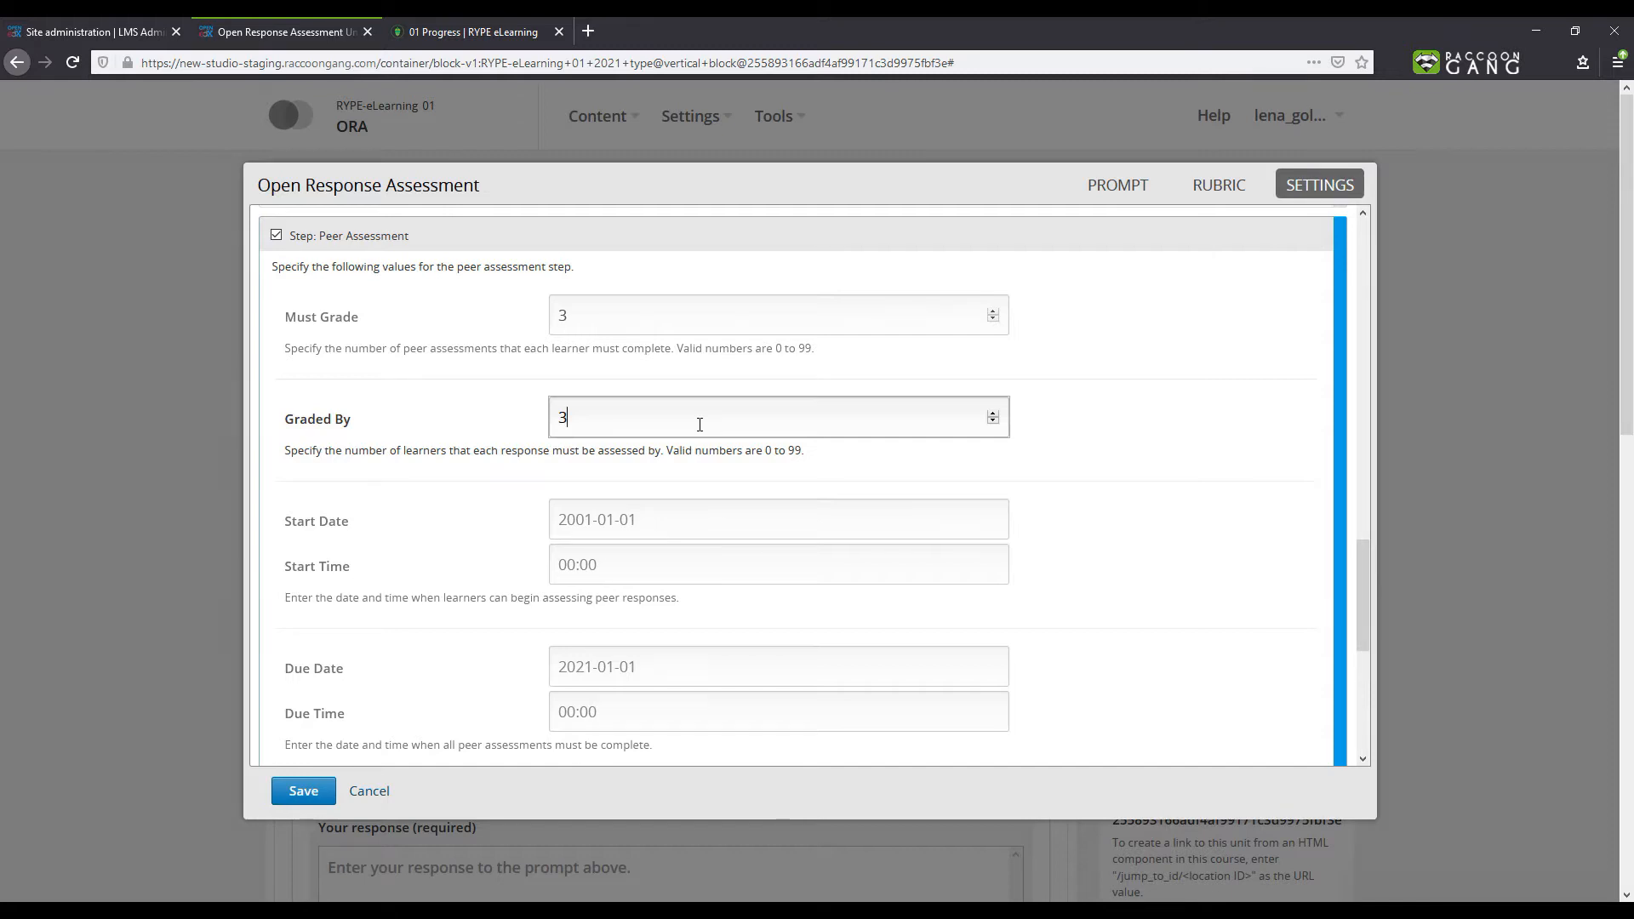
pyautogui.press('BackSpace')
pyautogui.write('1')
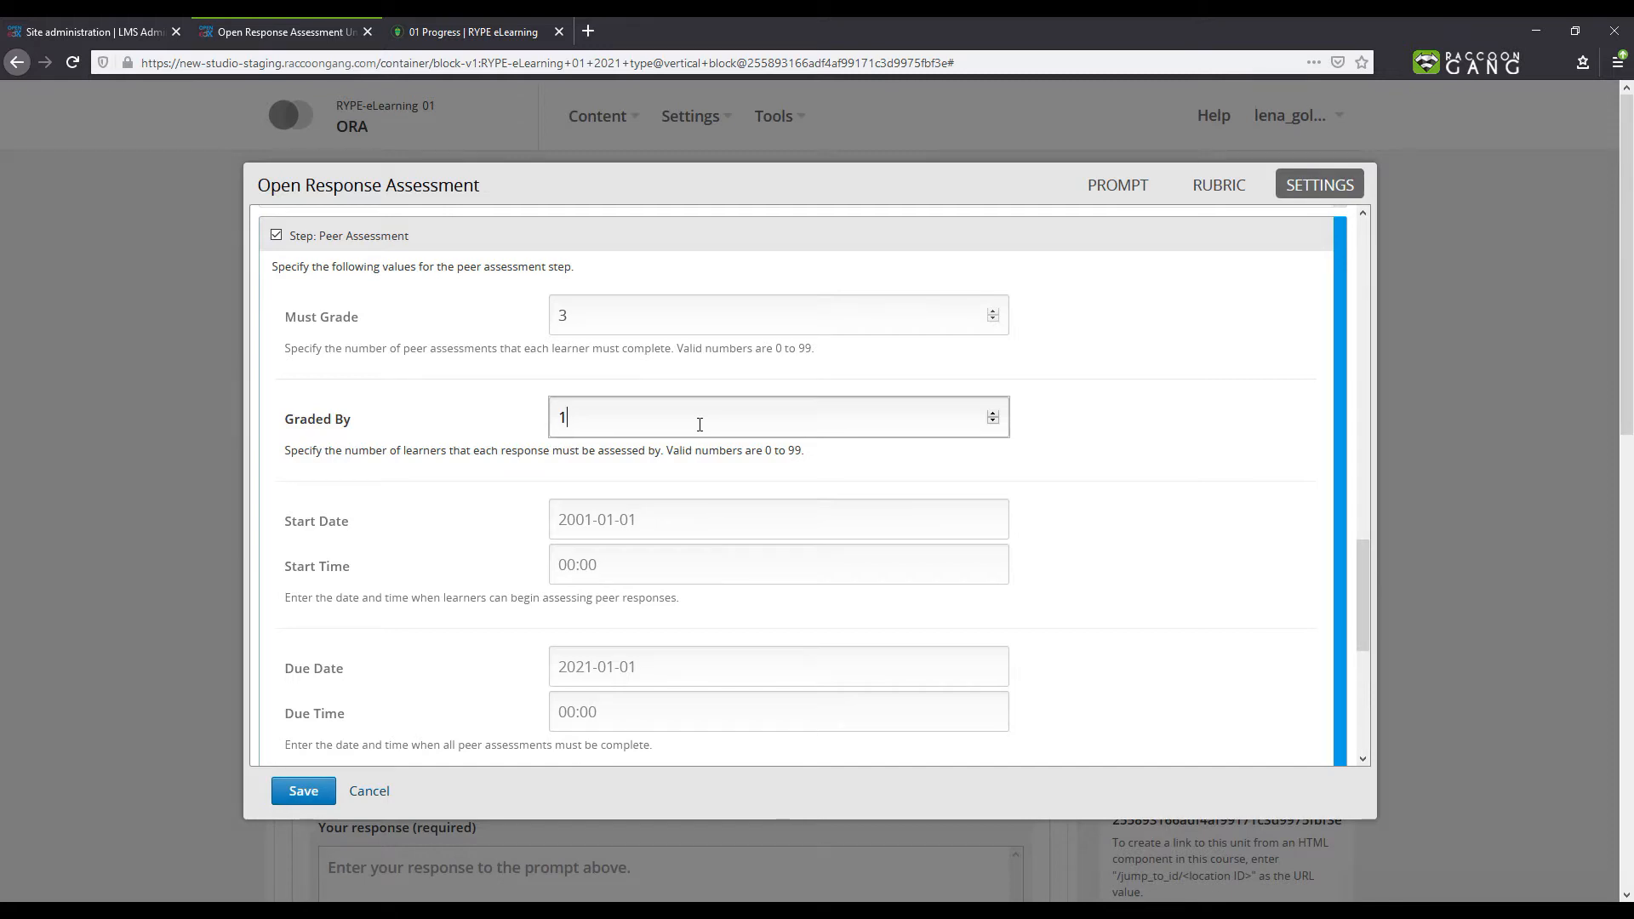
# - Set the peer assessment start date to 2021-03-15 and start time to 12:00
pyautogui.click(586, 519)
pyautogui.press('BackSpace')
pyautogui.write('2')
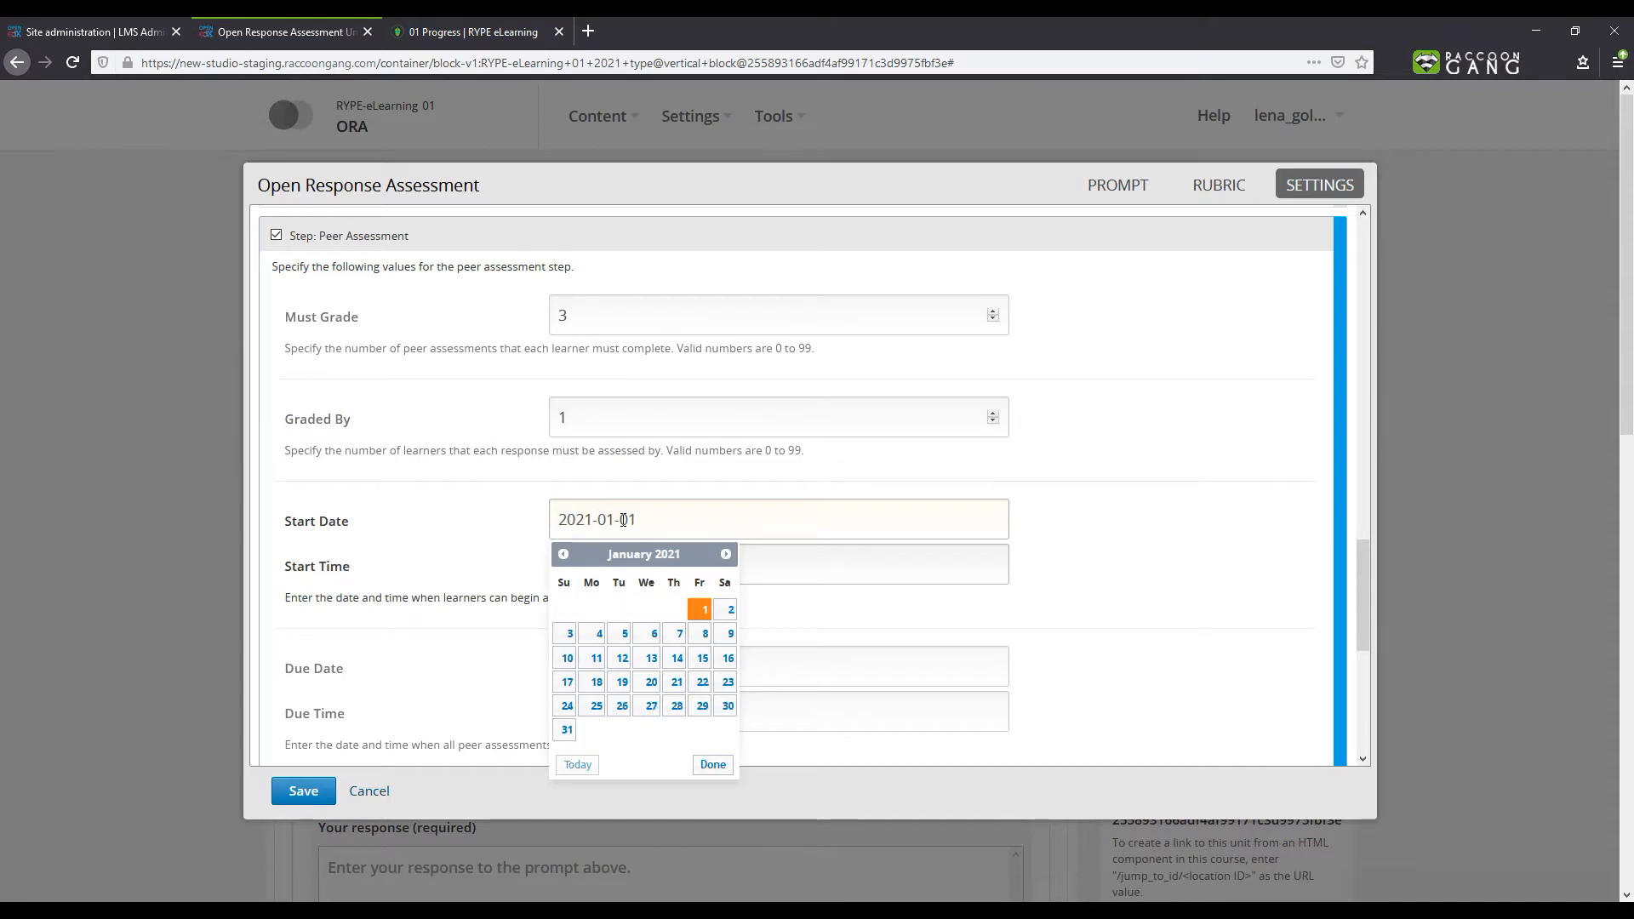
pyautogui.press('BackSpace')
pyautogui.write('3')
pyautogui.doubleClick(624, 520)
pyautogui.write('15')
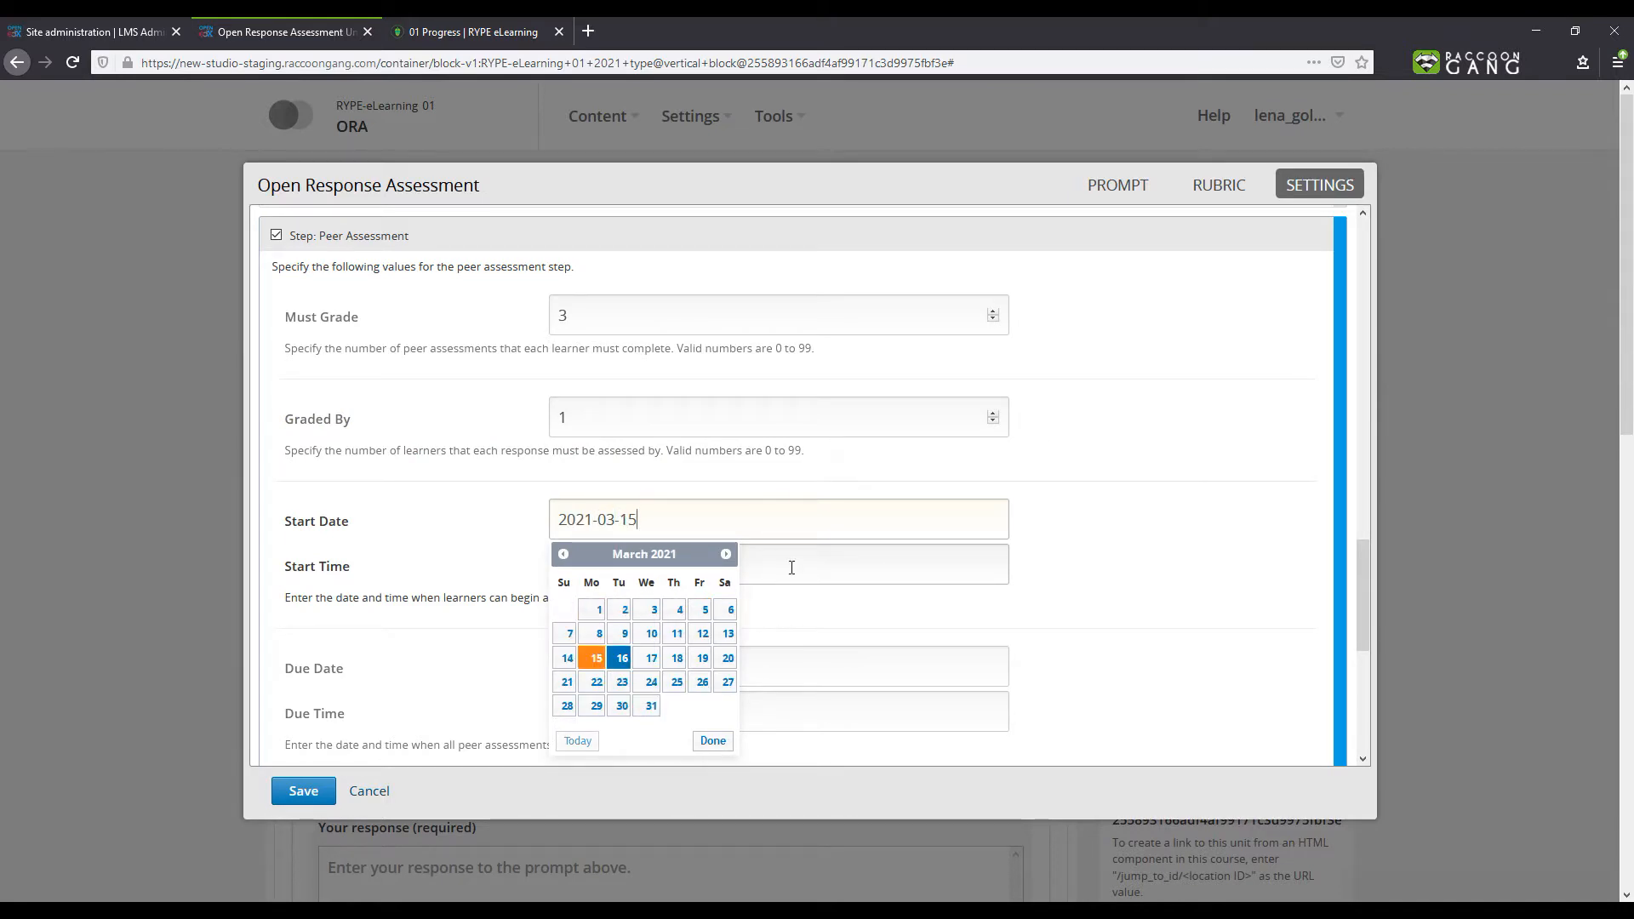
pyautogui.click(792, 568)
pyautogui.click(637, 706)
pyautogui.click(638, 706)
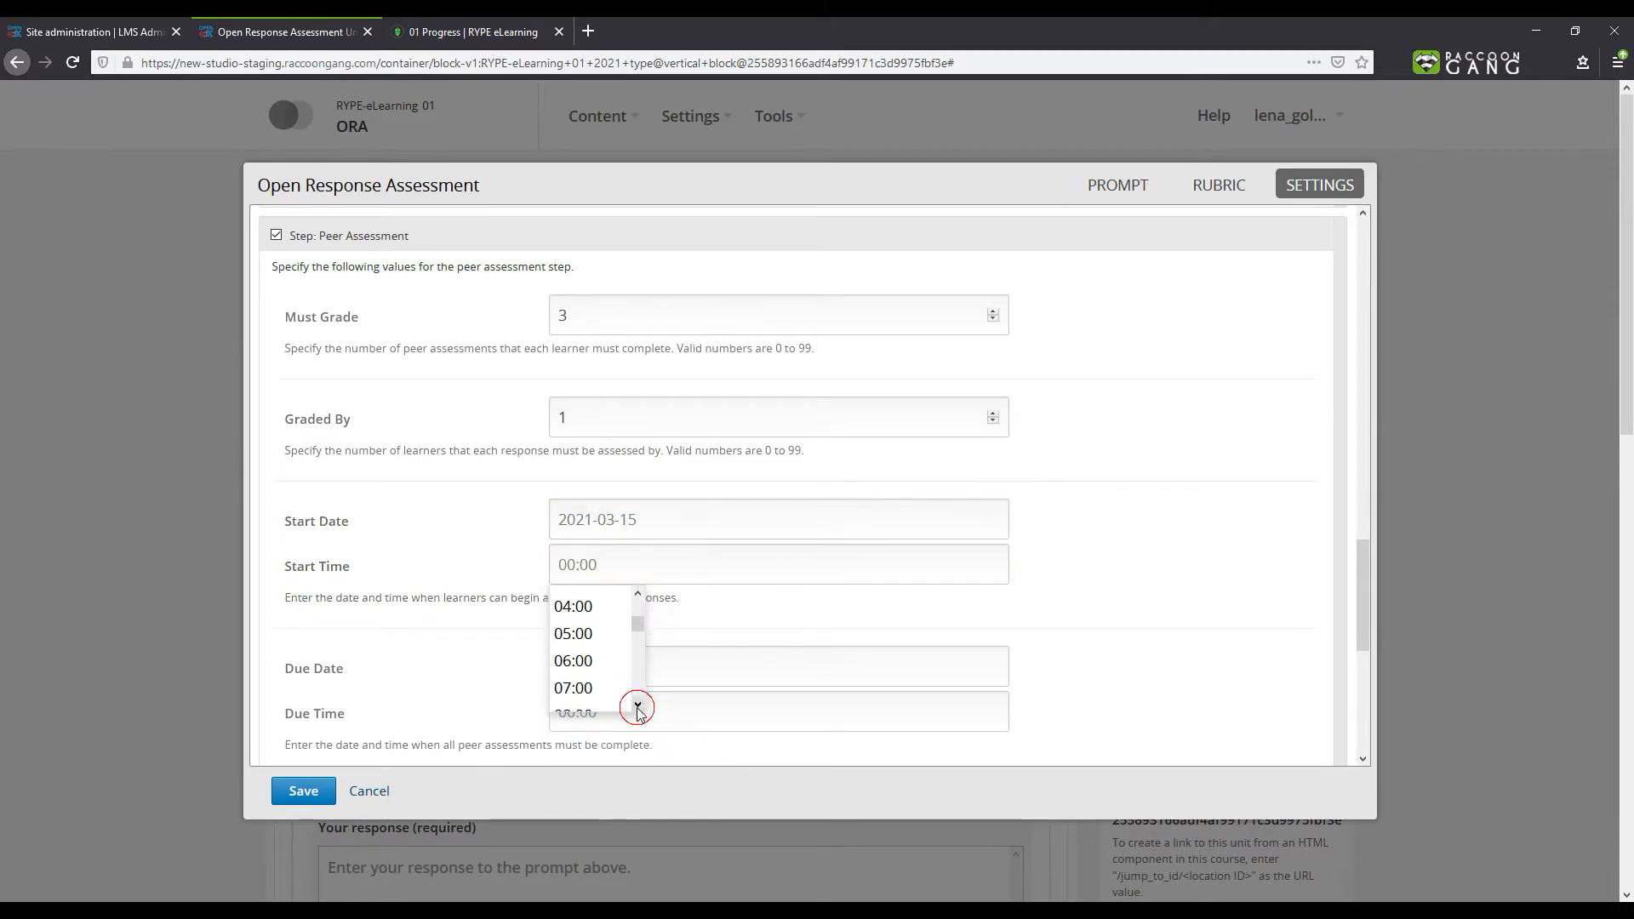
pyautogui.click(638, 707)
pyautogui.click(638, 706)
pyautogui.click(637, 706)
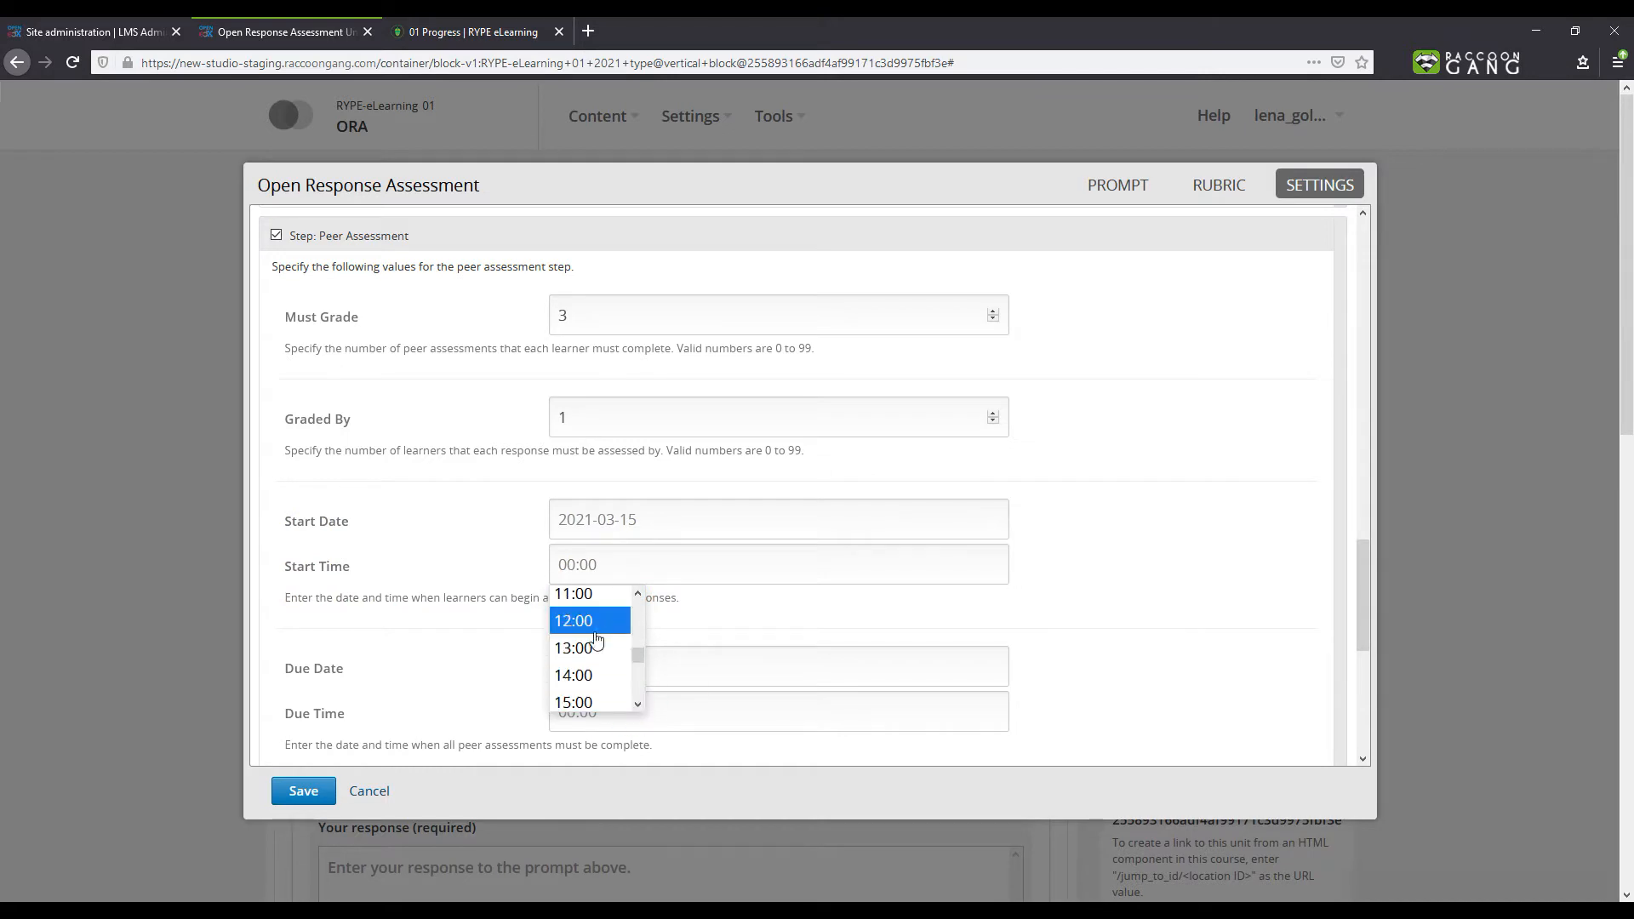
pyautogui.click(596, 638)
# - Set the peer assessment due date to 2021-08-31 and due time to 12:00
pyautogui.click(592, 669)
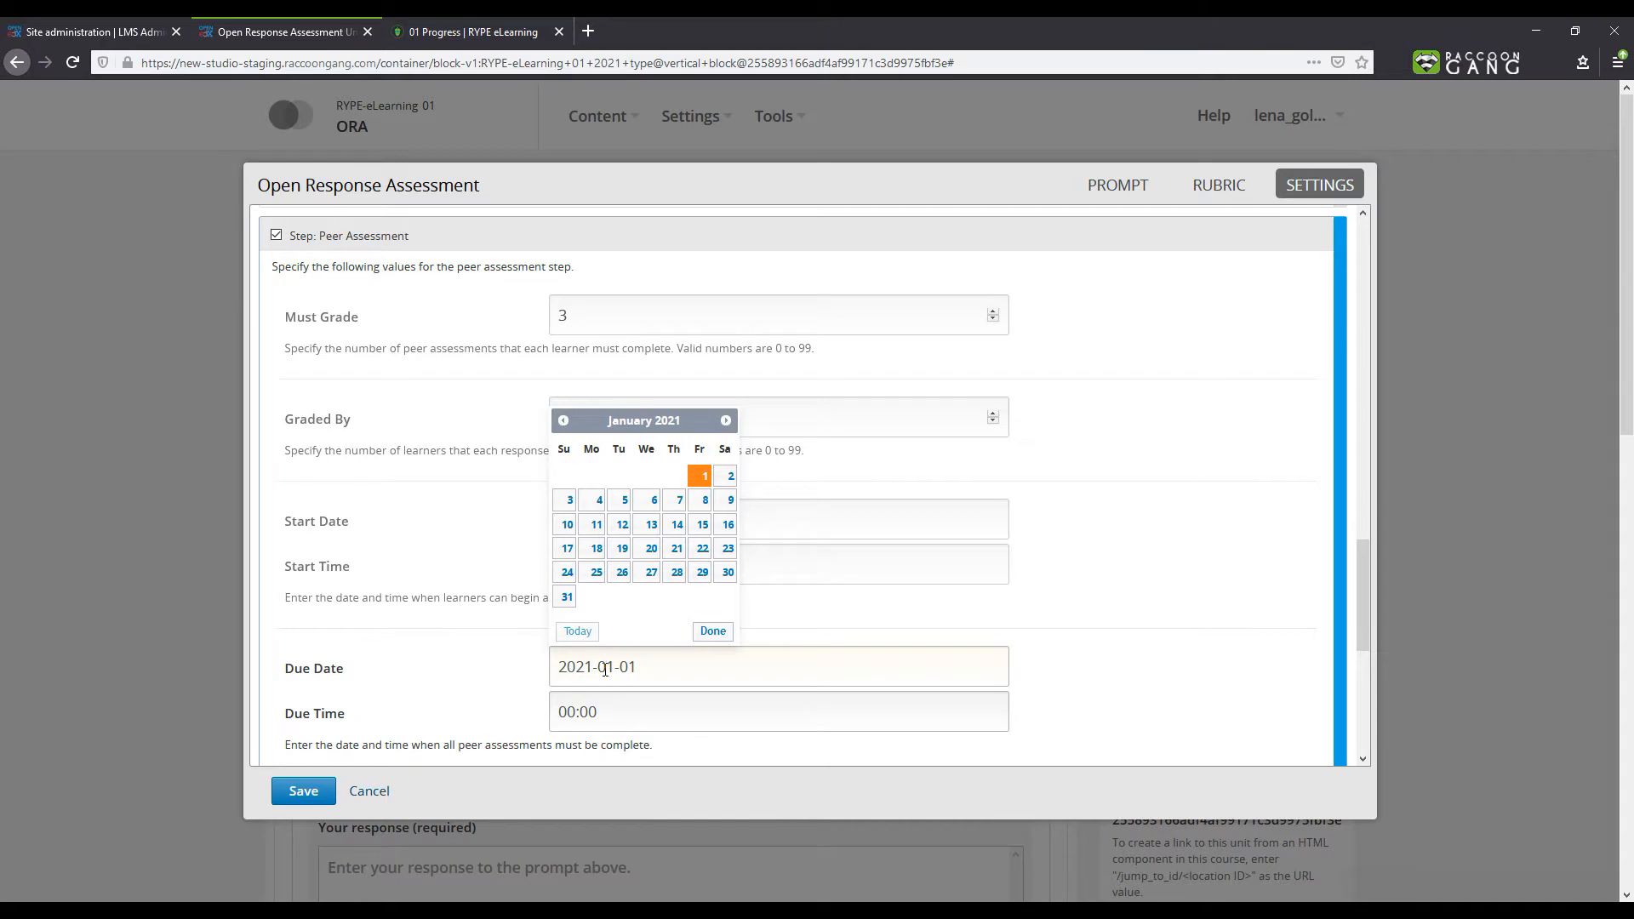
pyautogui.hotkey('shift', 'Right')
pyautogui.write('8')
pyautogui.press('Right')
pyautogui.hotkey('shift', 'Right')
pyautogui.hotkey('shift', 'Right')
pyautogui.write('31')
pyautogui.click(569, 716)
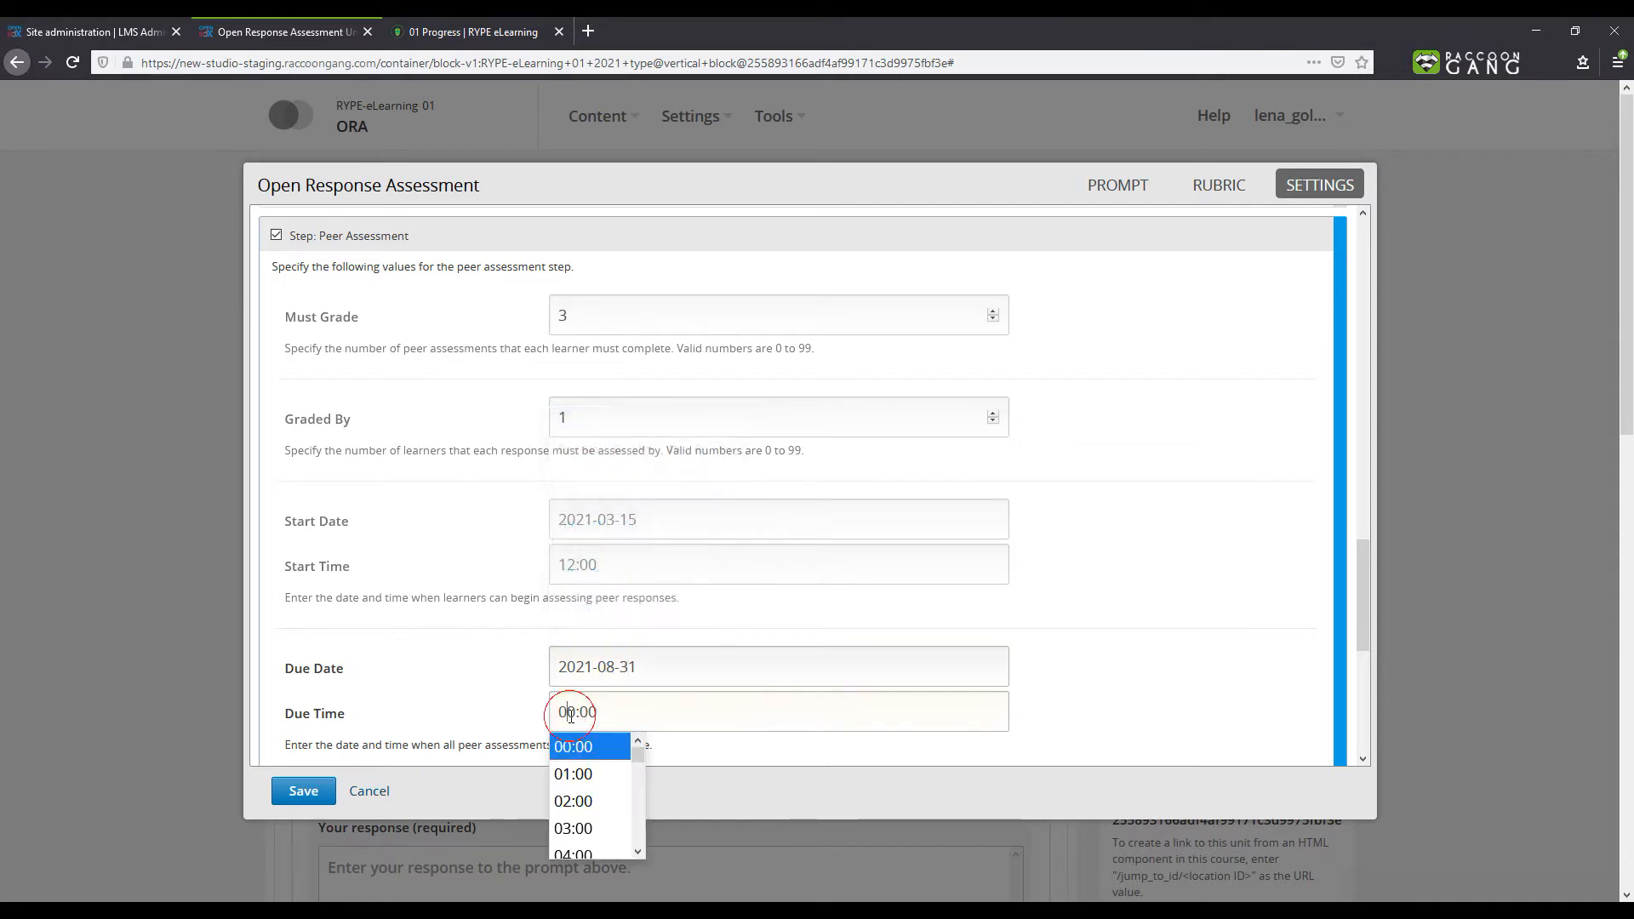
pyautogui.click(636, 851)
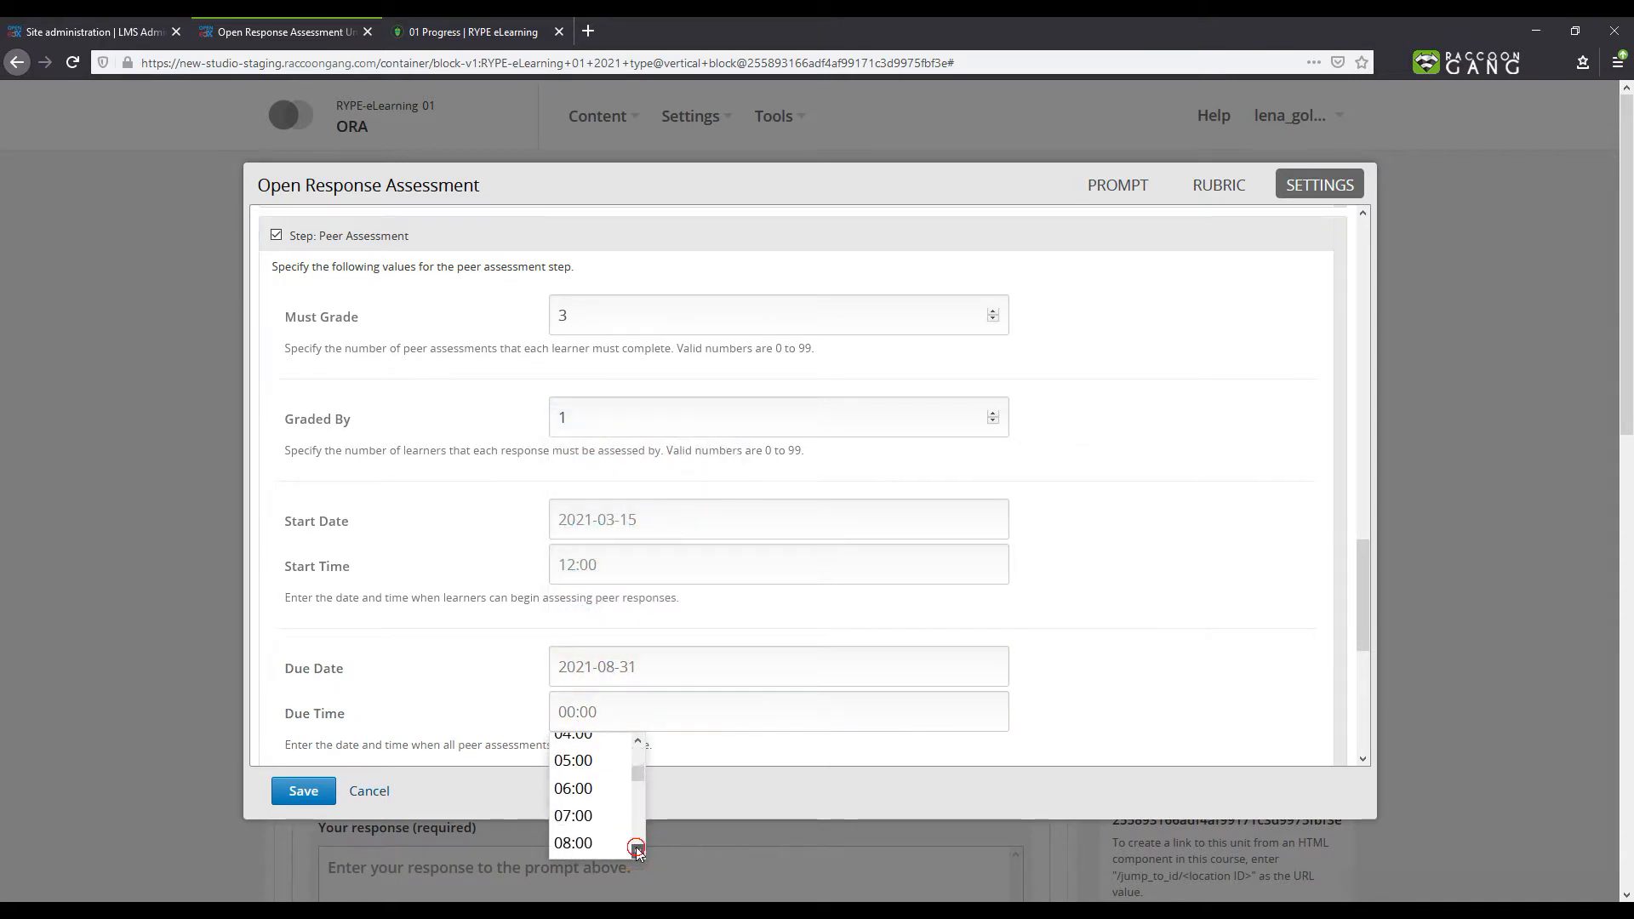
pyautogui.click(637, 850)
pyautogui.click(637, 850)
pyautogui.click(595, 830)
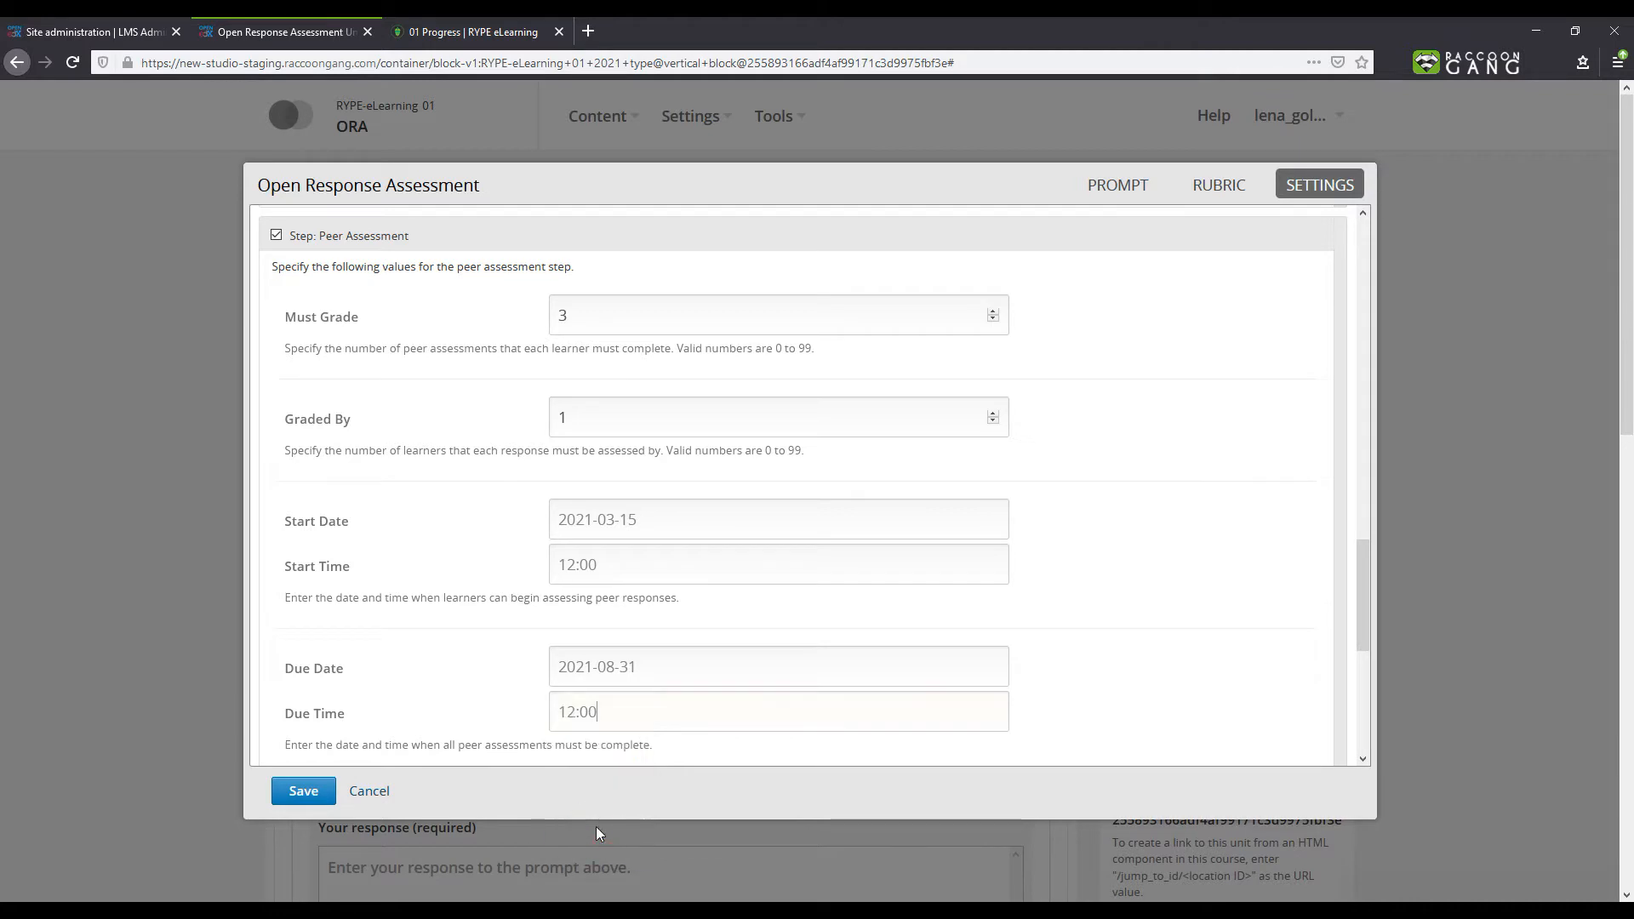
# - Set the self assessment start date to 2021-03-15 and start time to 12:00
pyautogui.moveTo(1358, 559); pyautogui.dragTo(1377, 672)
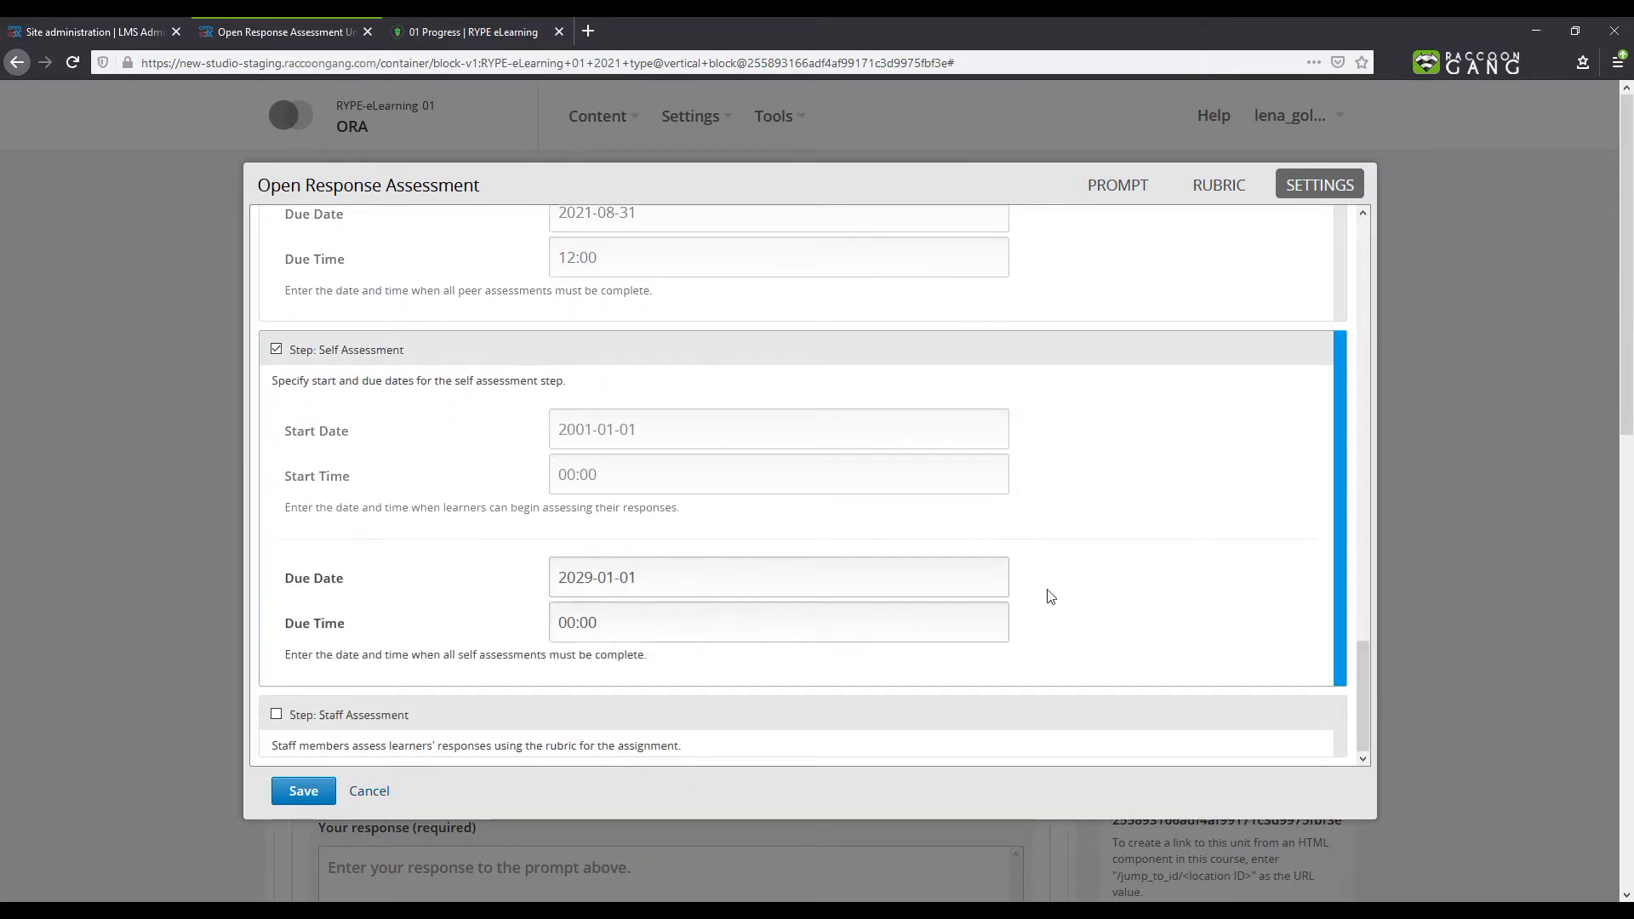
pyautogui.click(710, 440)
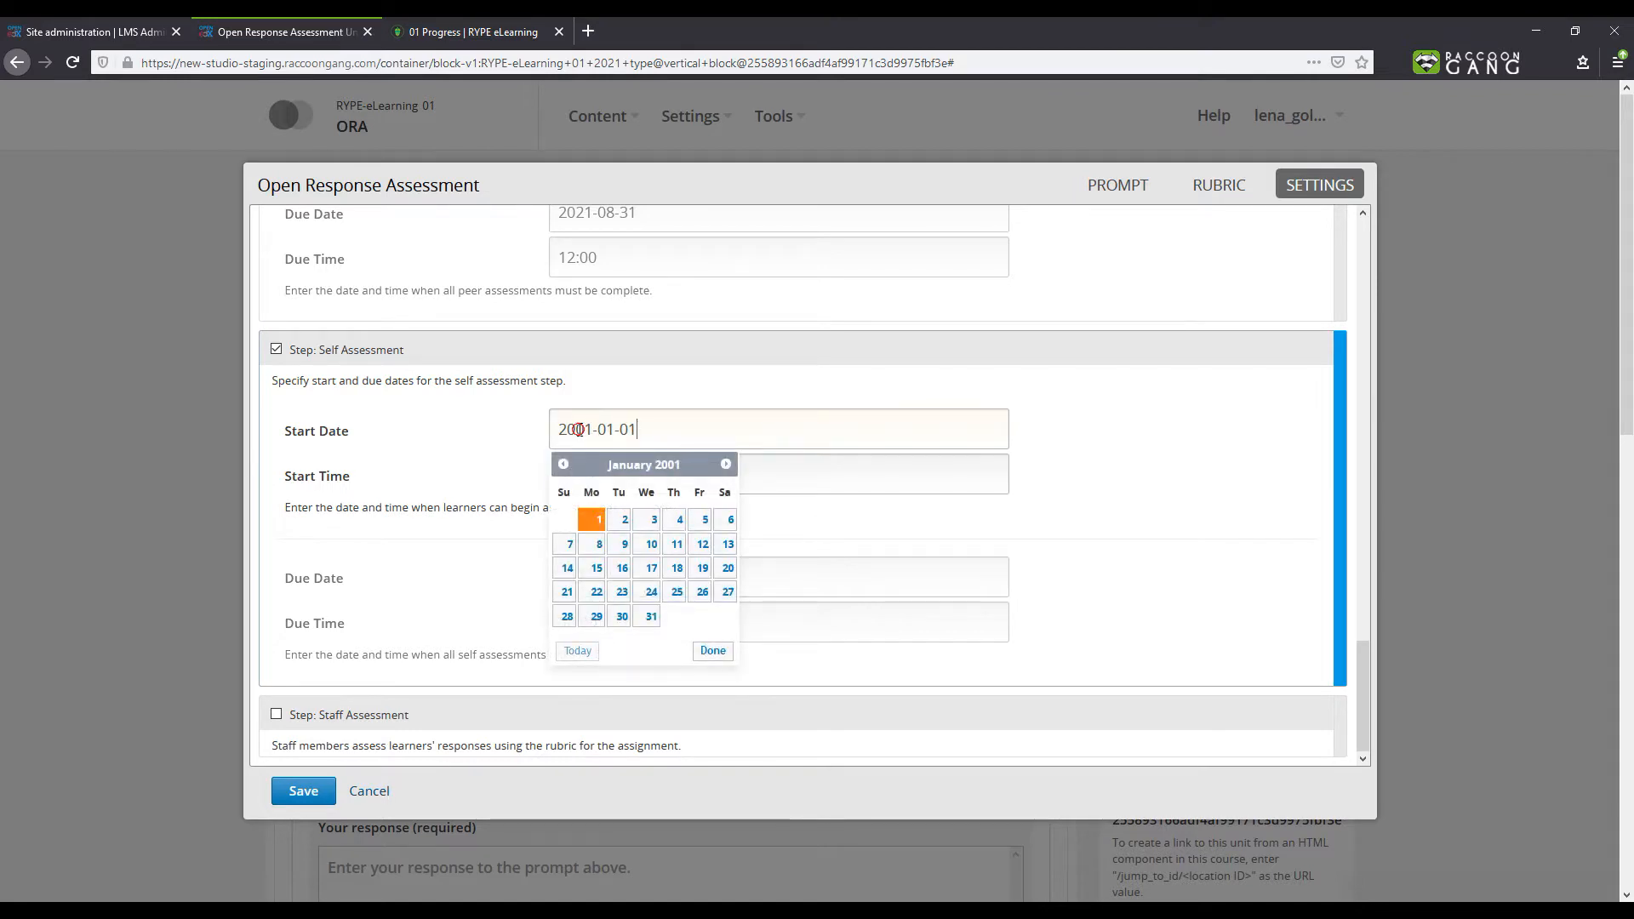
pyautogui.moveTo(585, 429); pyautogui.dragTo(579, 430)
pyautogui.write('2')
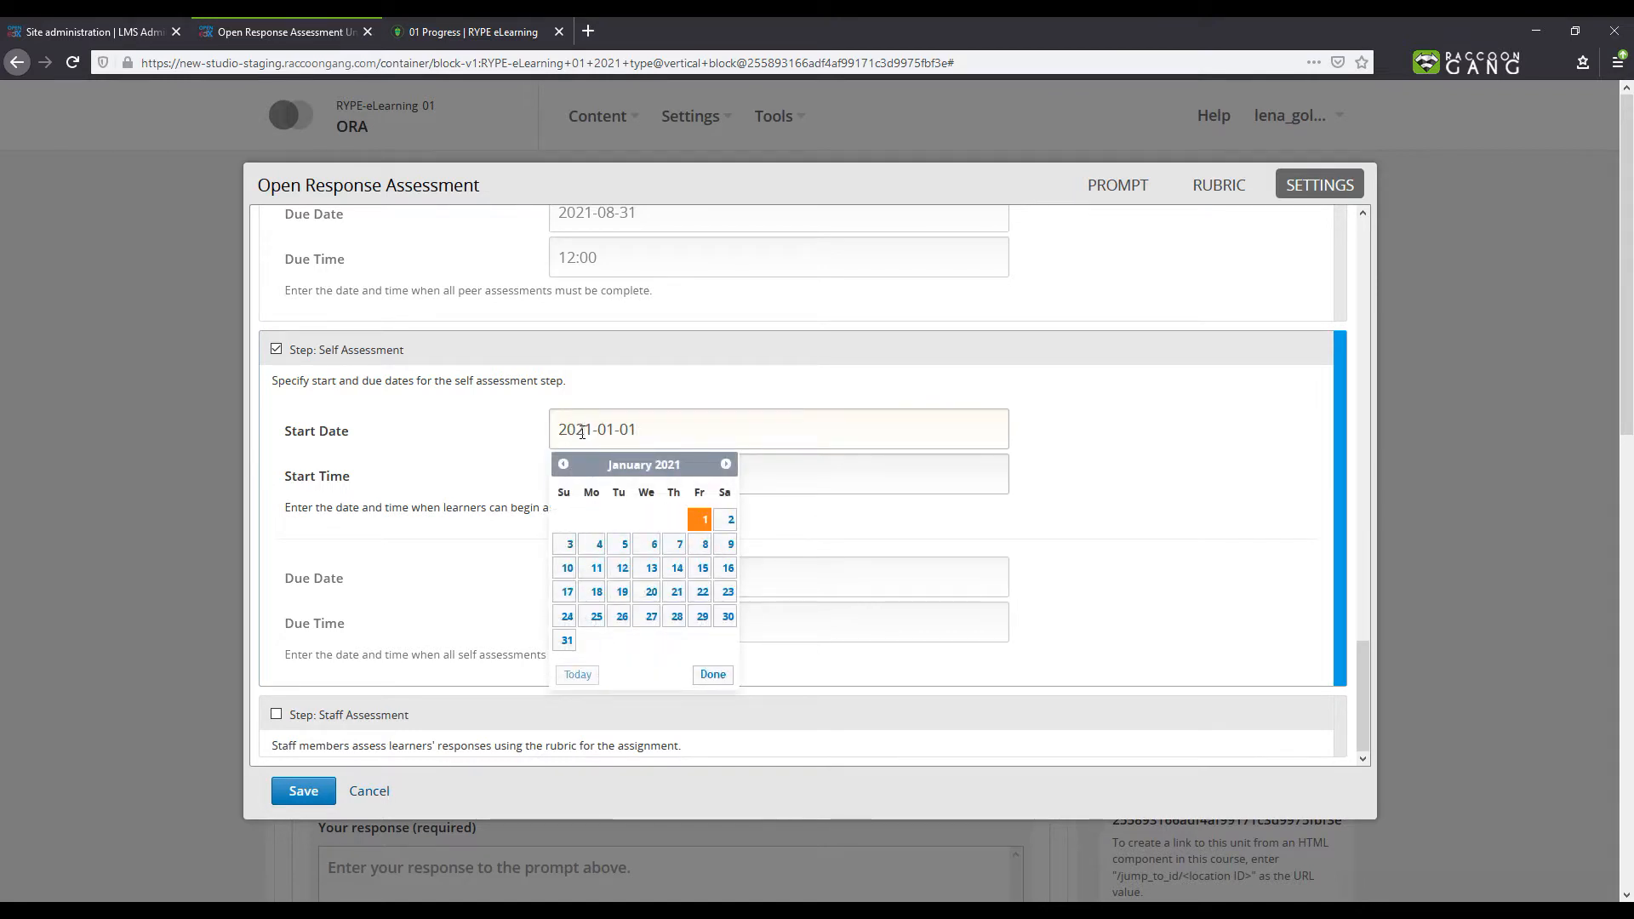
pyautogui.press('Right')
pyautogui.press('Right')
pyautogui.press('Right')
pyautogui.hotkey('shift', 'Right')
pyautogui.write('3')
pyautogui.press('Right')
pyautogui.hotkey('shift', 'Right')
pyautogui.hotkey('shift', 'Right')
pyautogui.write('1')
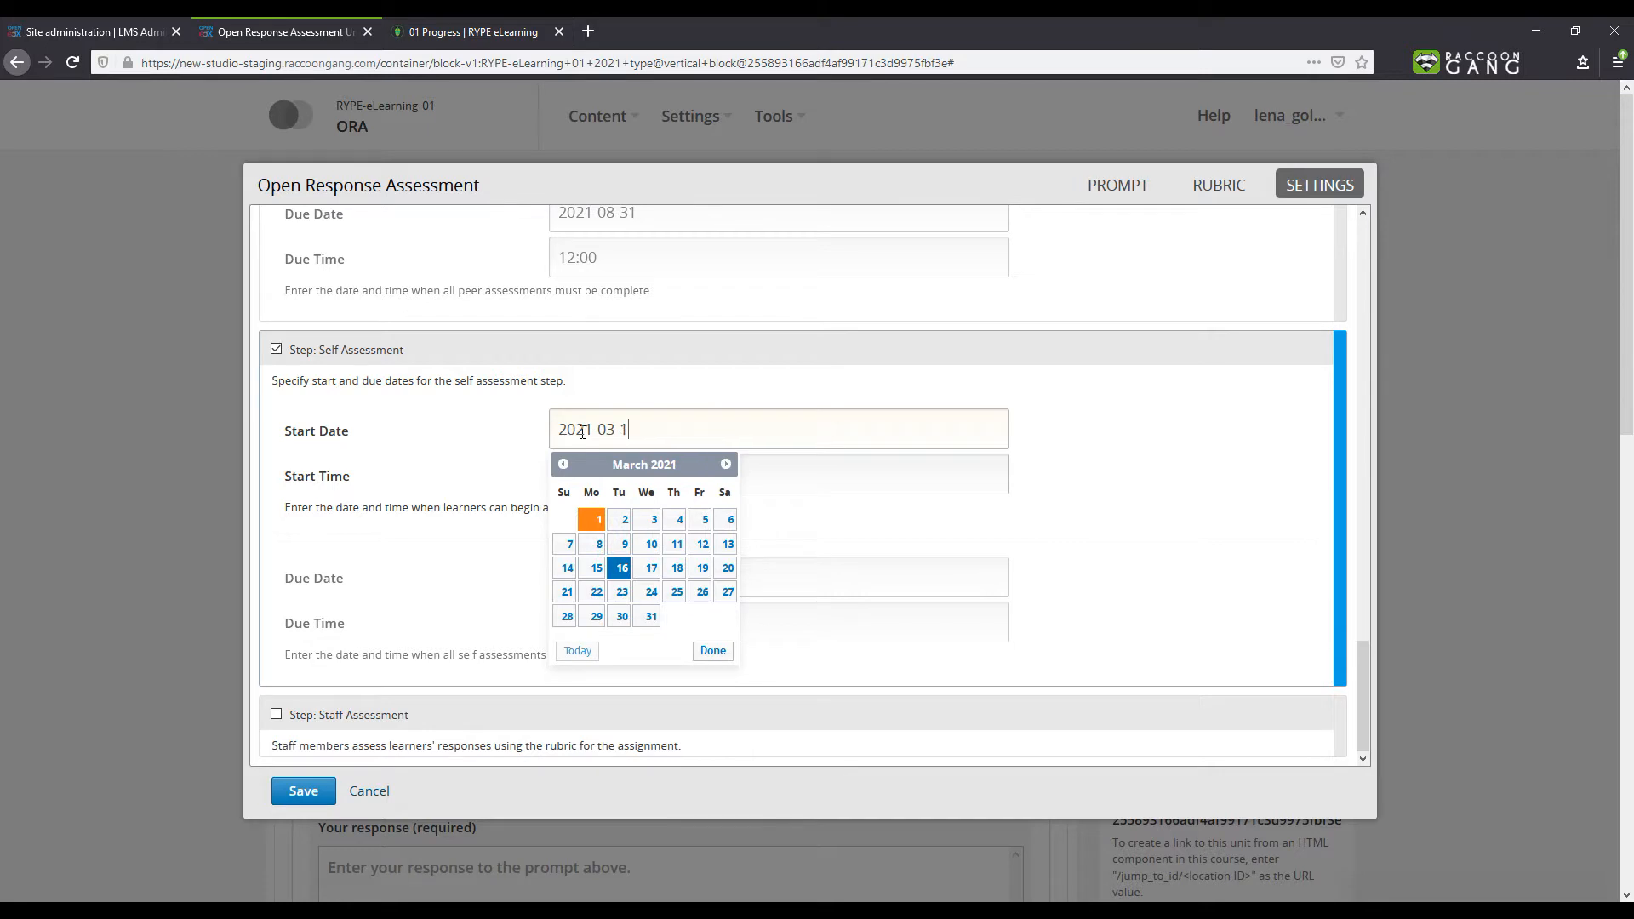
pyautogui.write('5')
pyautogui.click(749, 481)
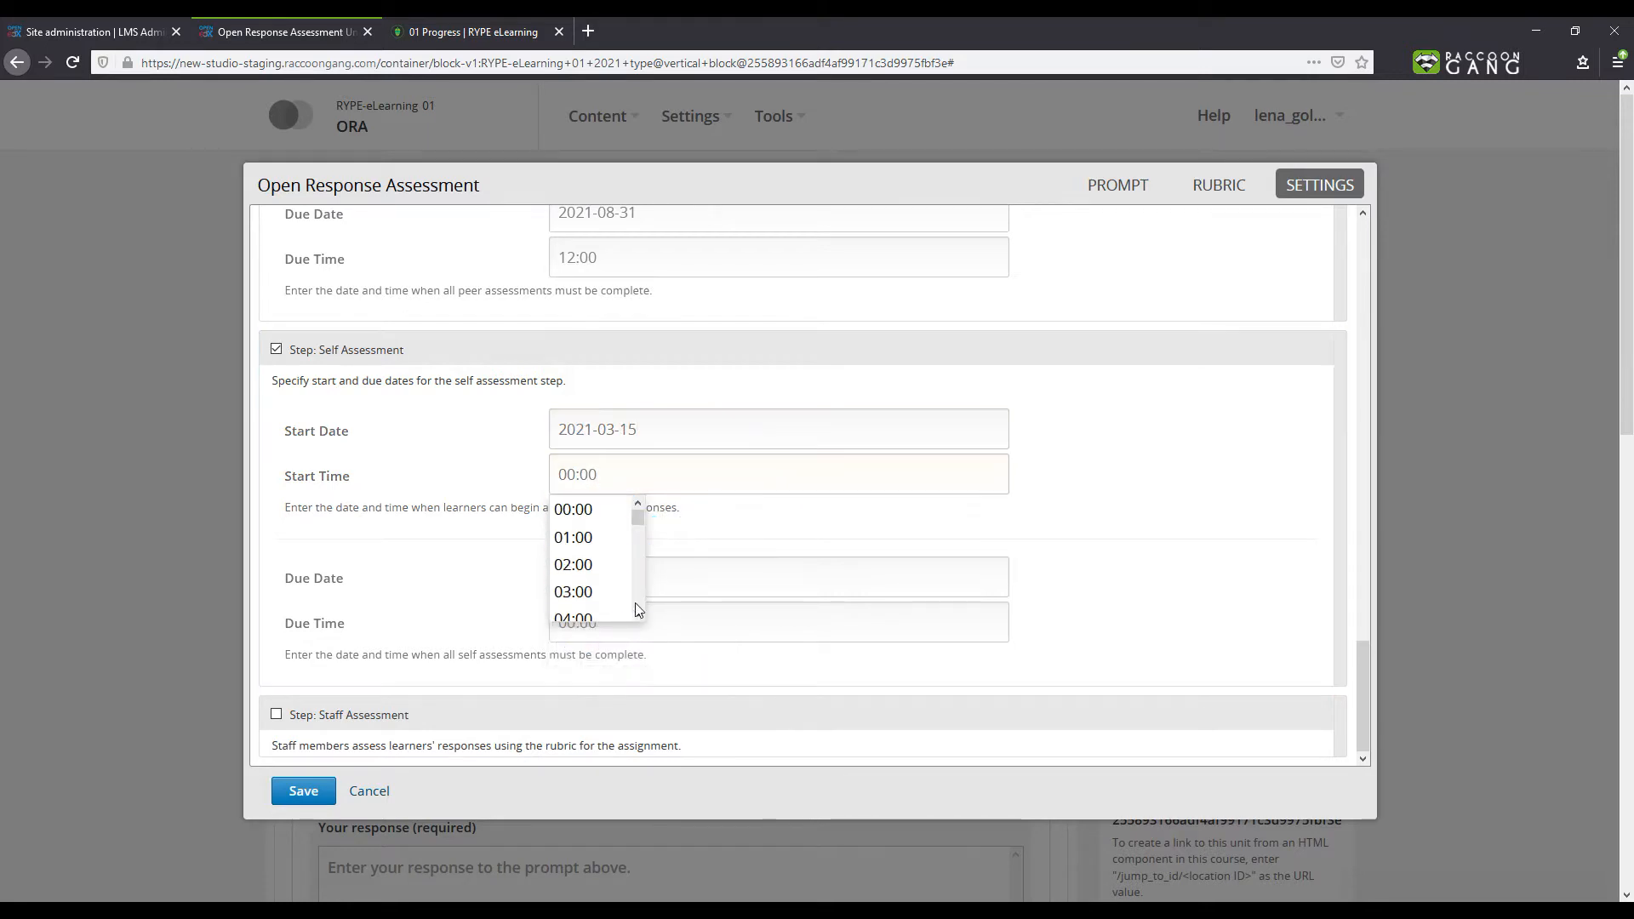
pyautogui.scroll(-3, 639, 610)
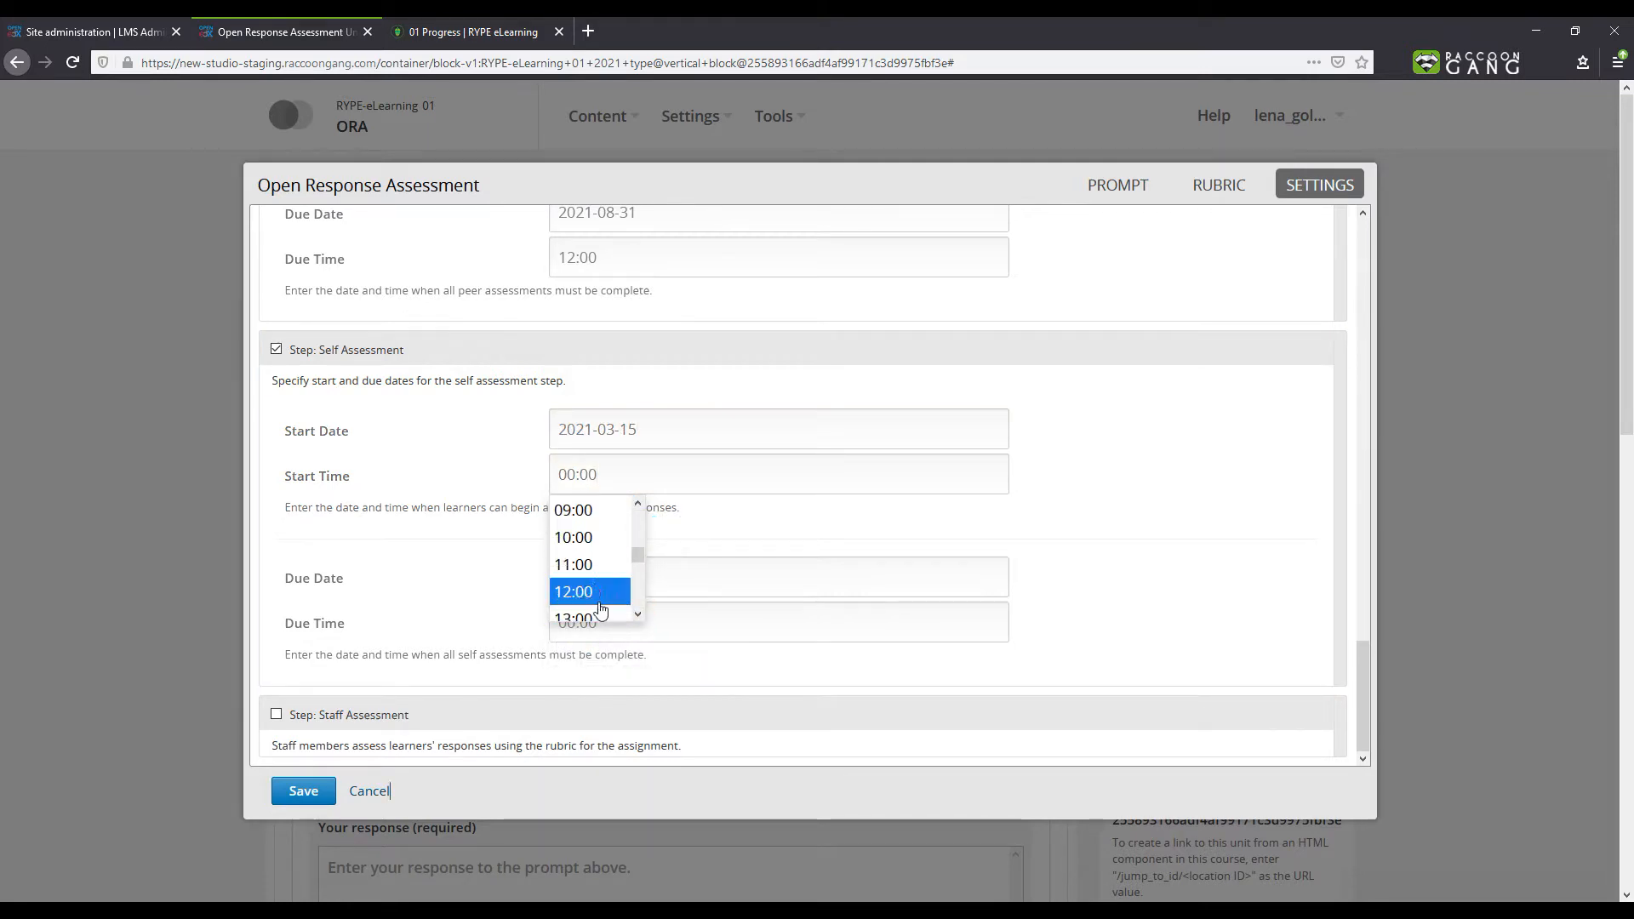
pyautogui.click(599, 602)
# - Set the self assessment due date to 2021-08-31 and due time to 12:00
pyautogui.click(616, 577)
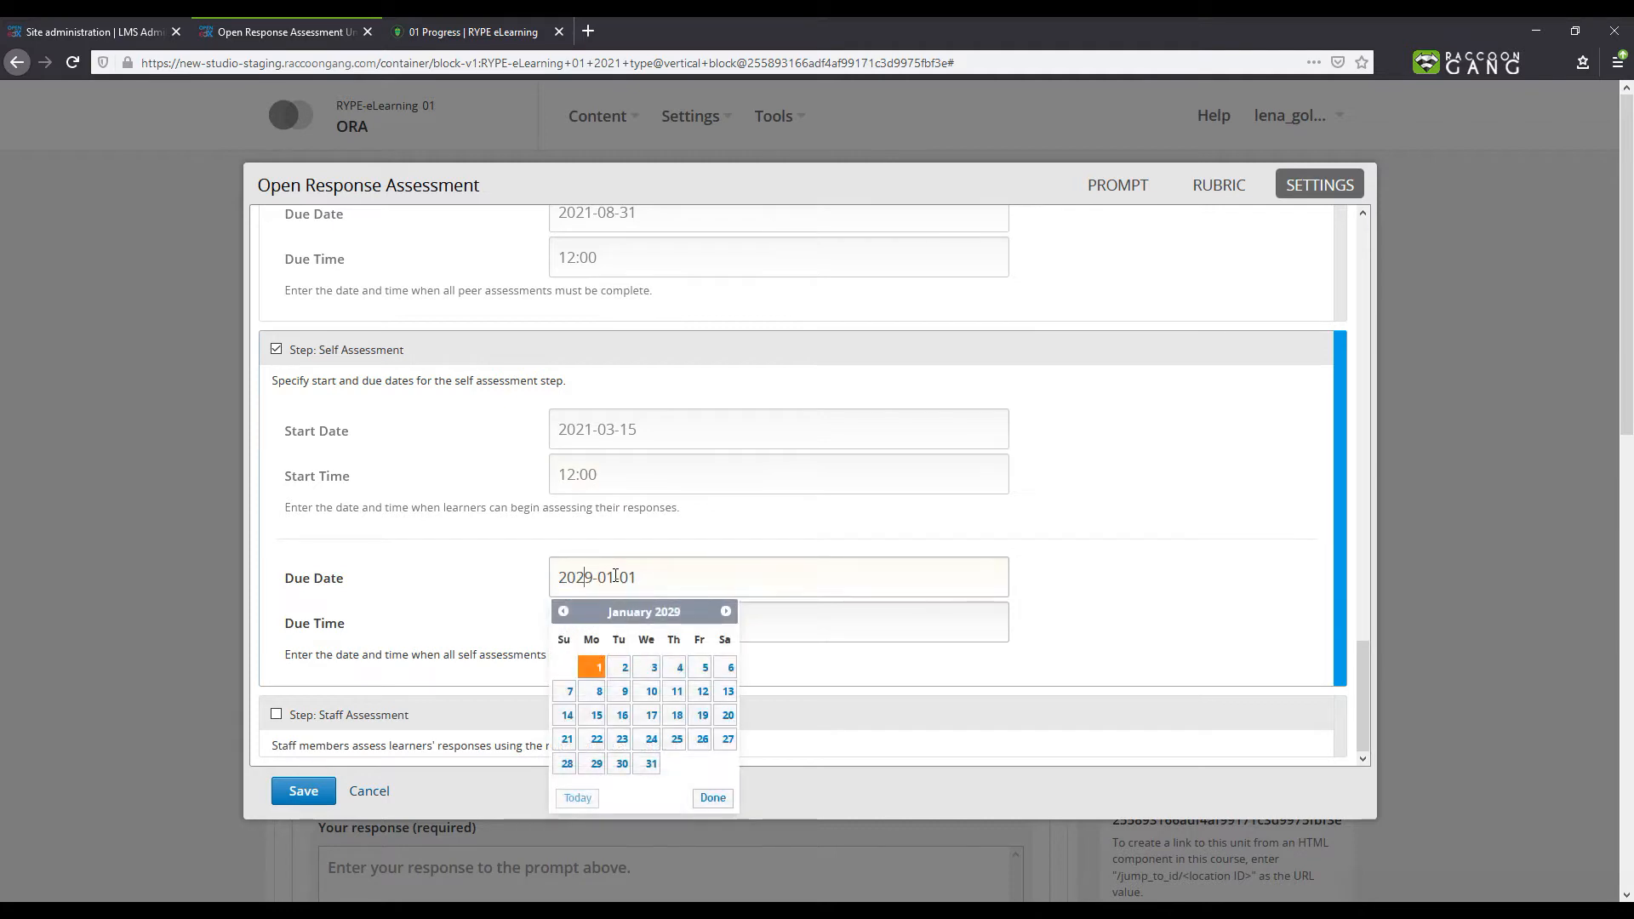
pyautogui.press('Delete')
pyautogui.write('1')
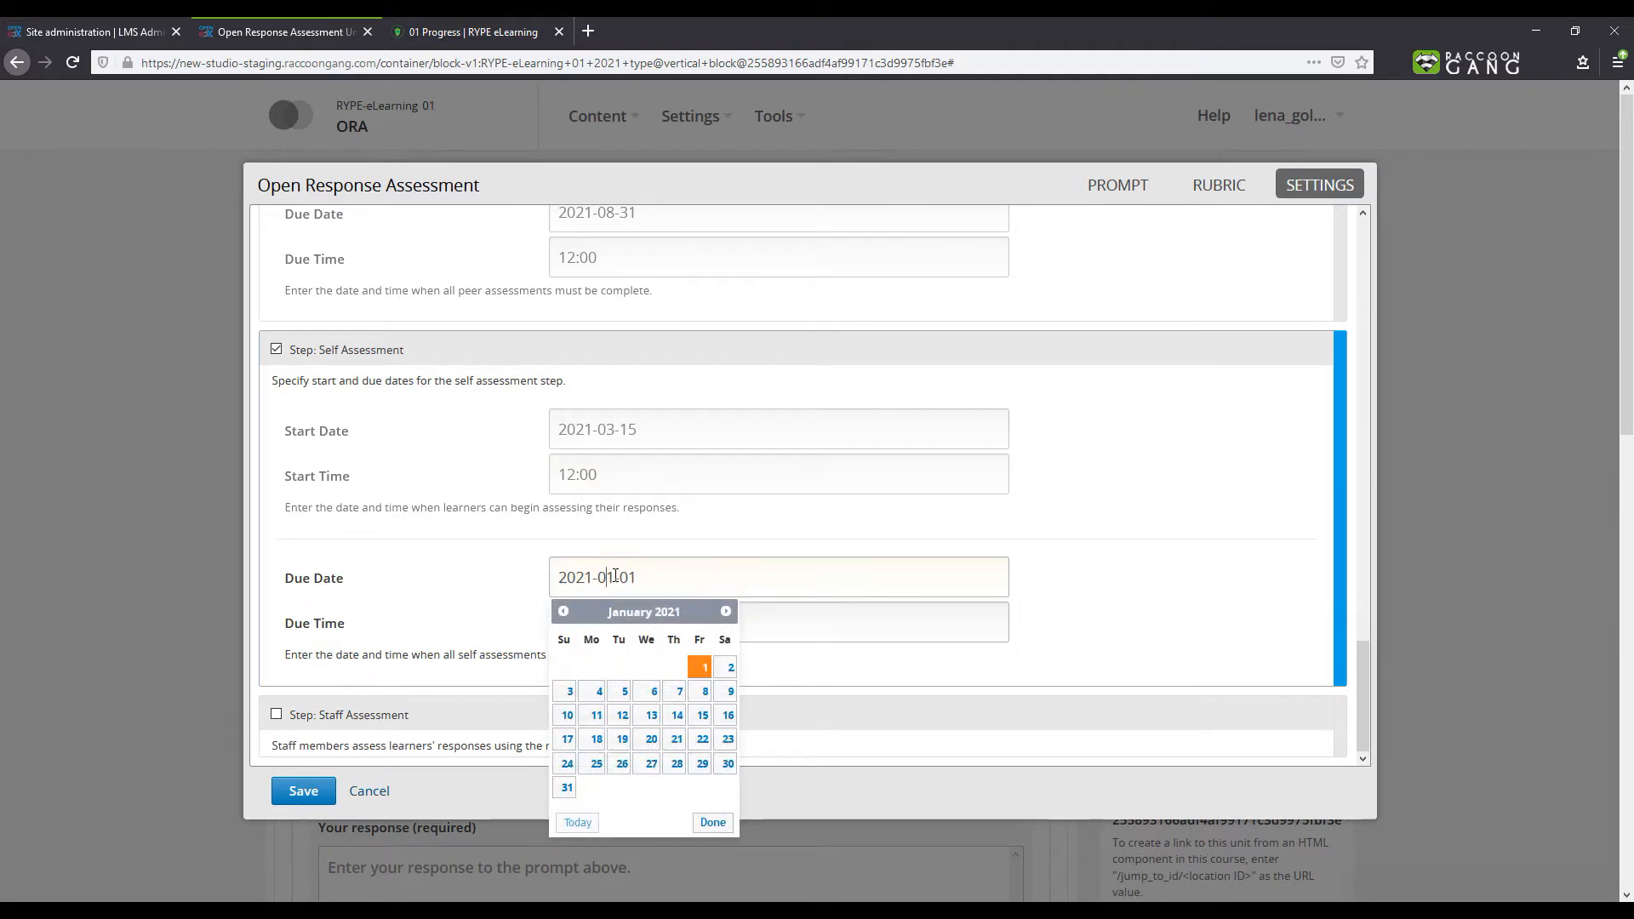
pyautogui.hotkey('shift', 'Right')
pyautogui.write('8')
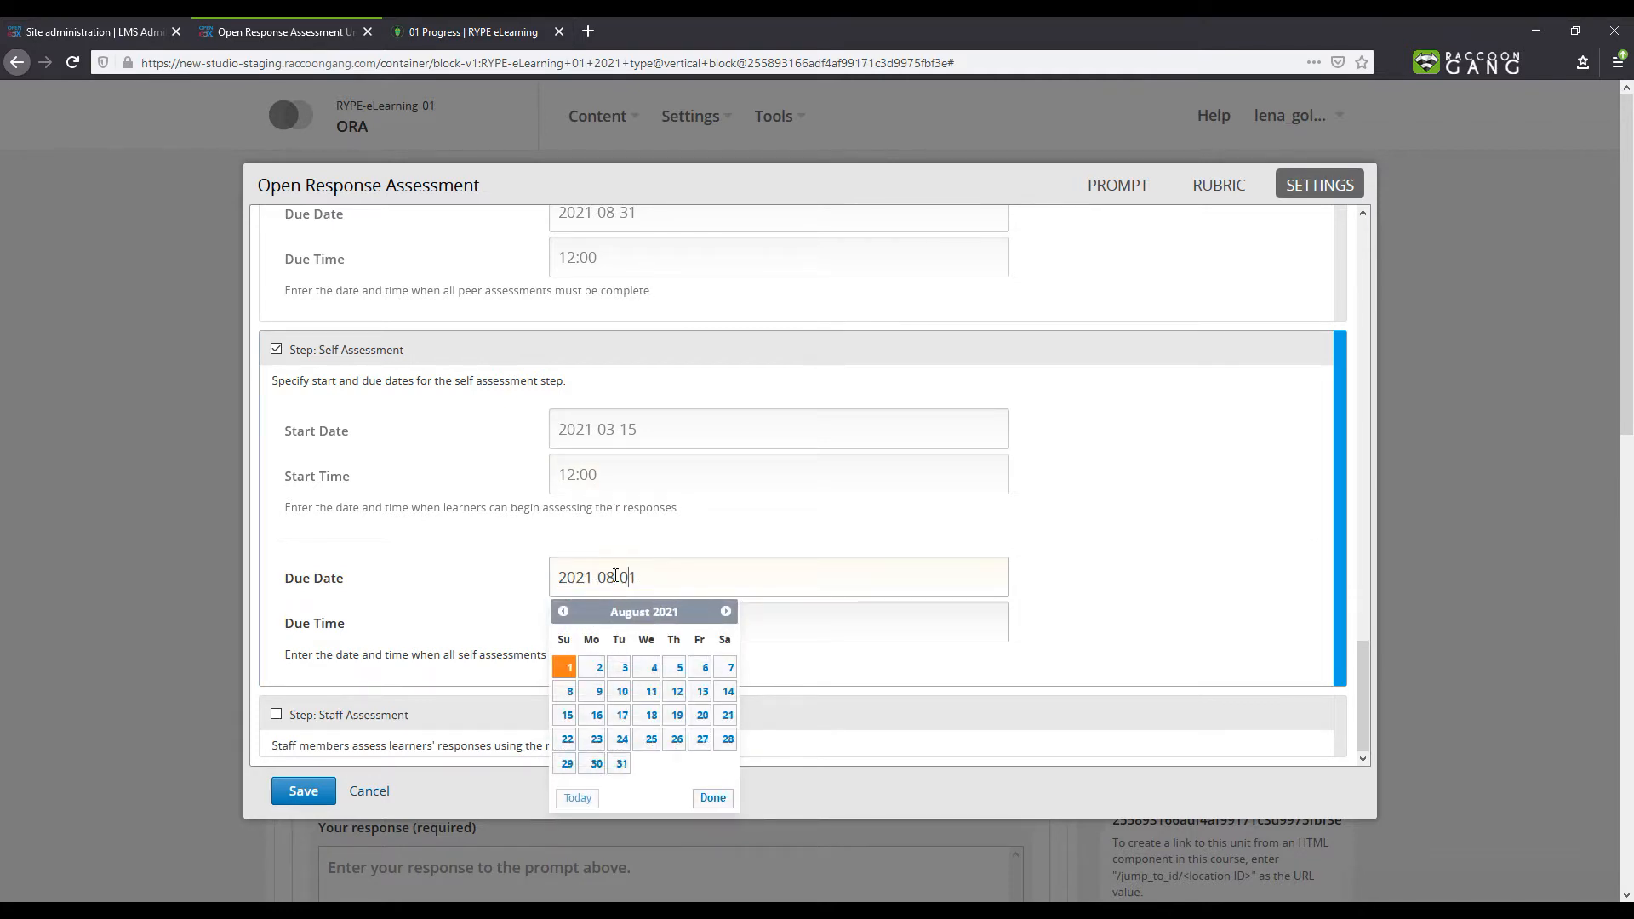
pyautogui.press('Delete')
pyautogui.write('3')
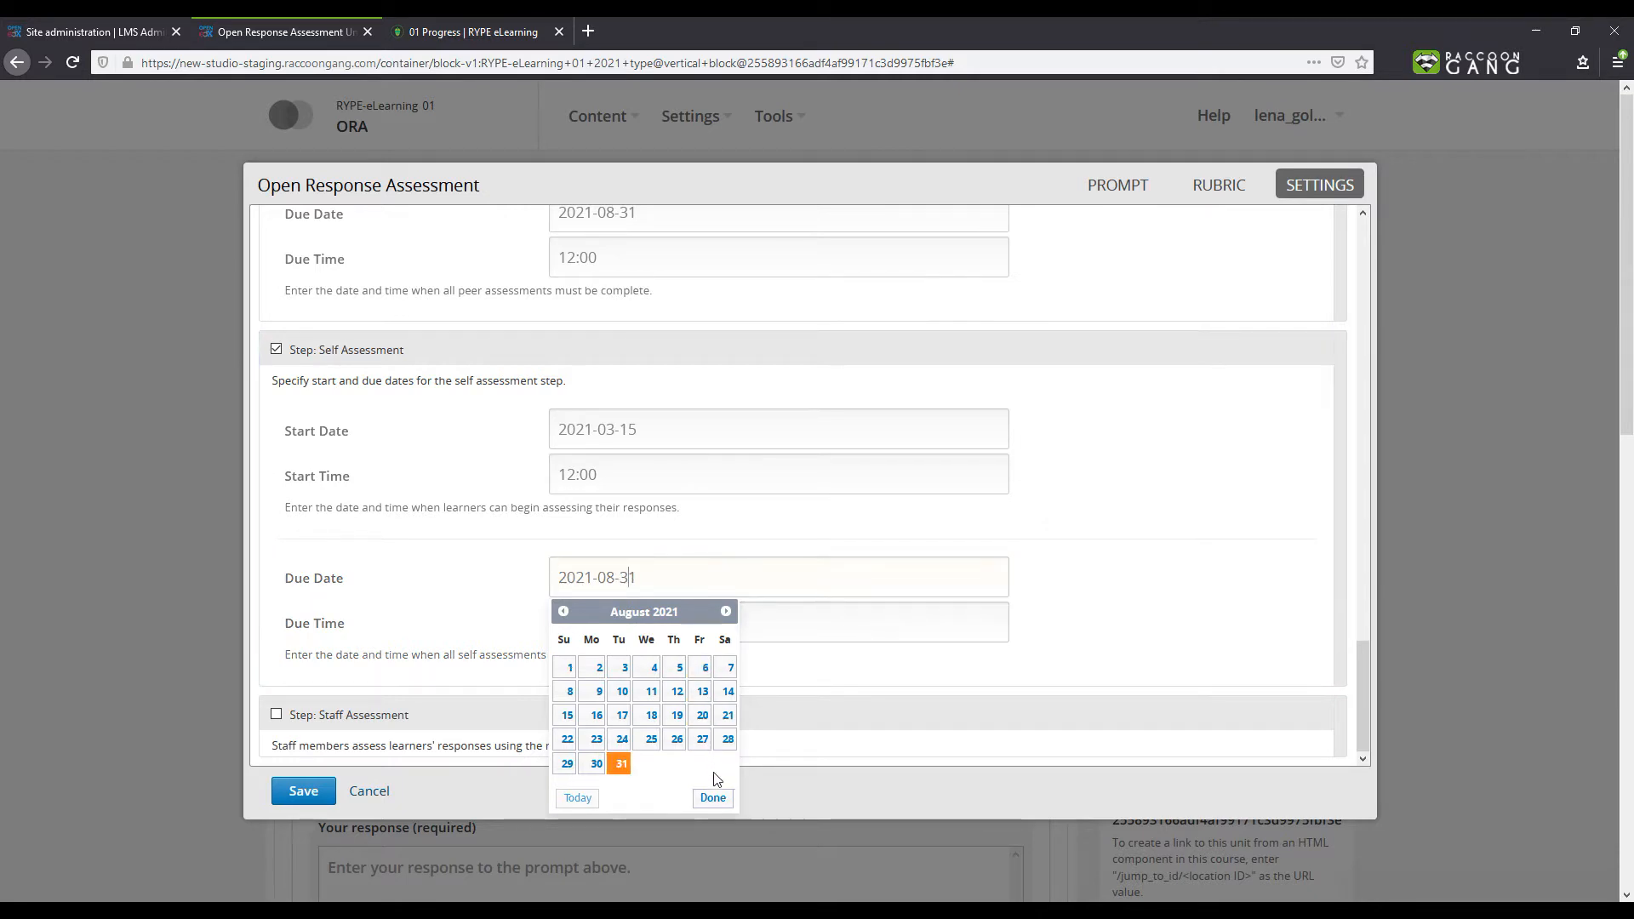
pyautogui.click(714, 800)
pyautogui.click(553, 622)
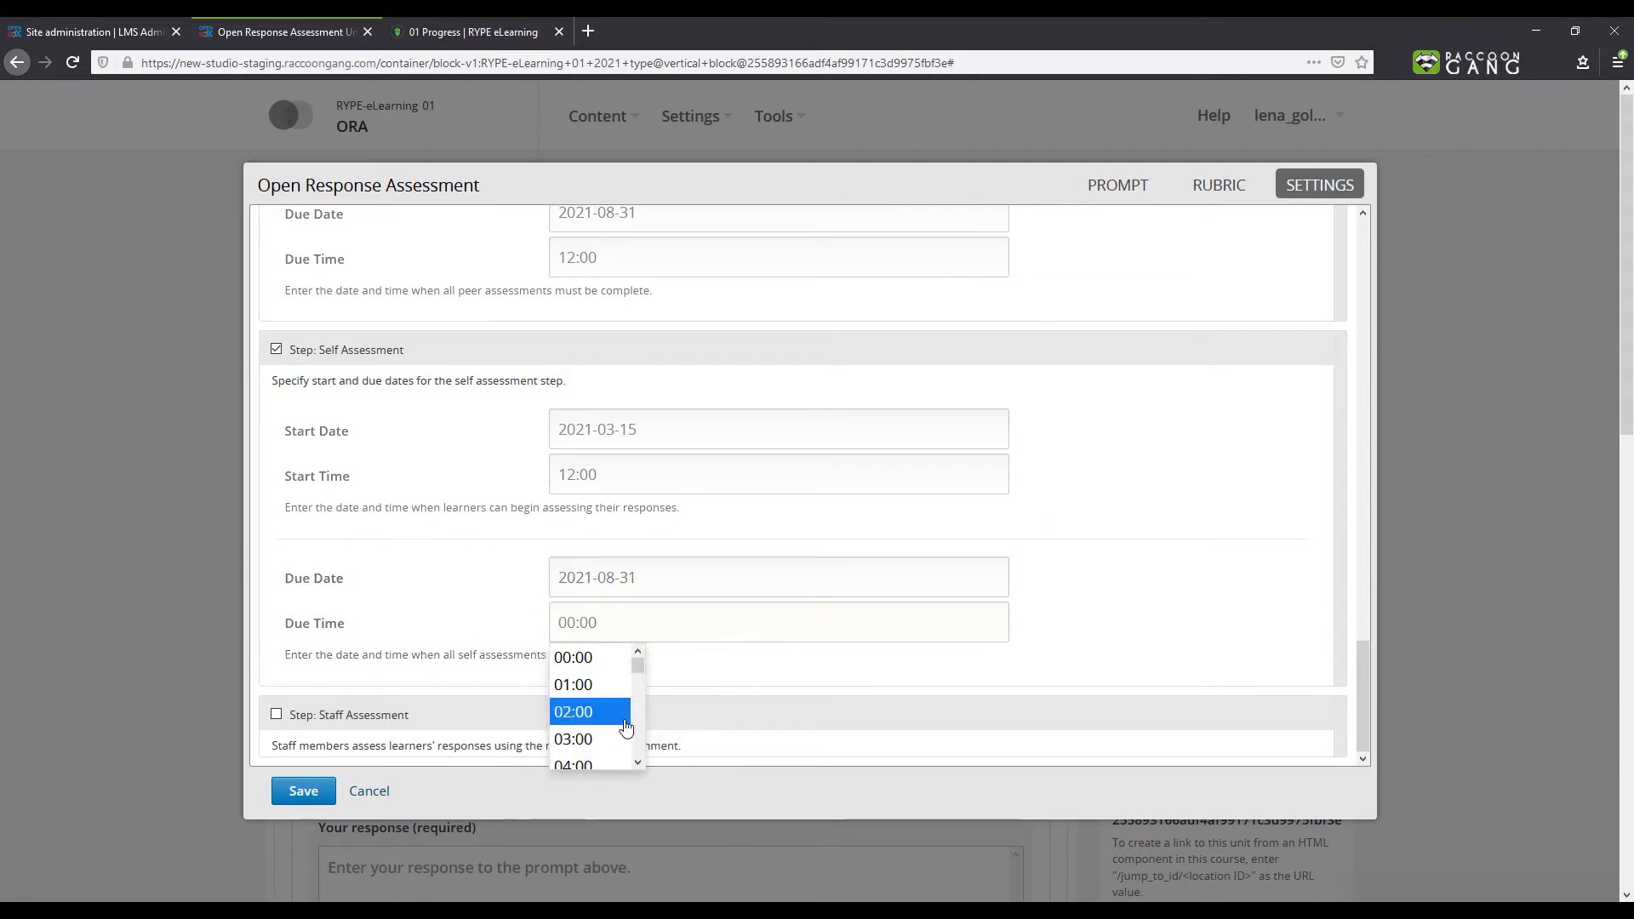
pyautogui.scroll(-5, 640, 762)
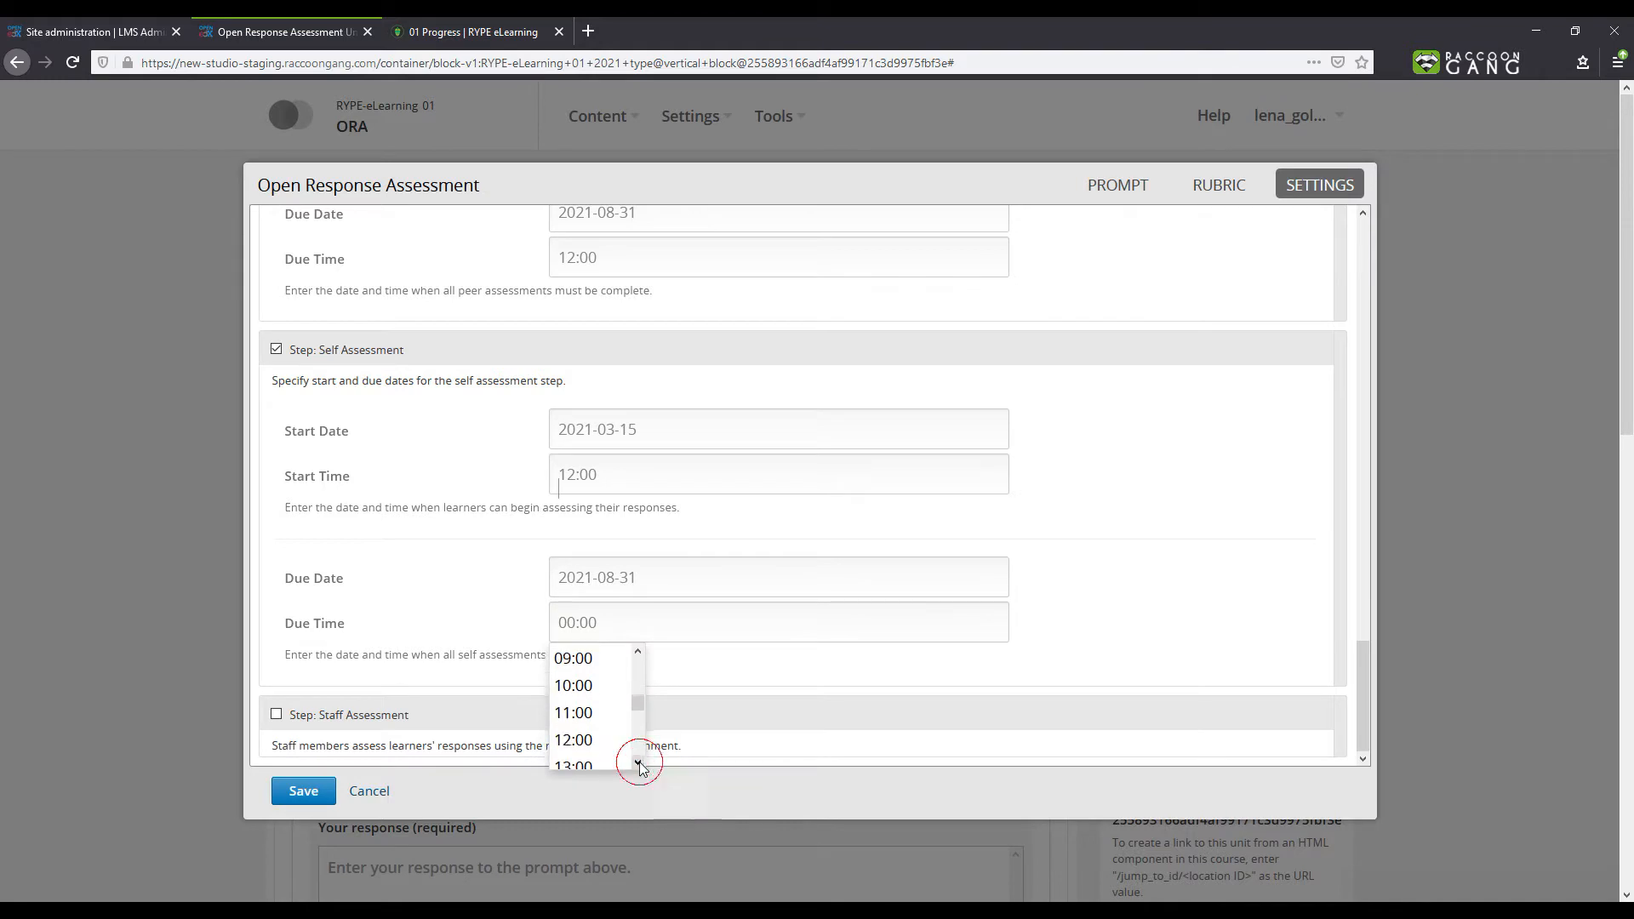
pyautogui.click(604, 740)
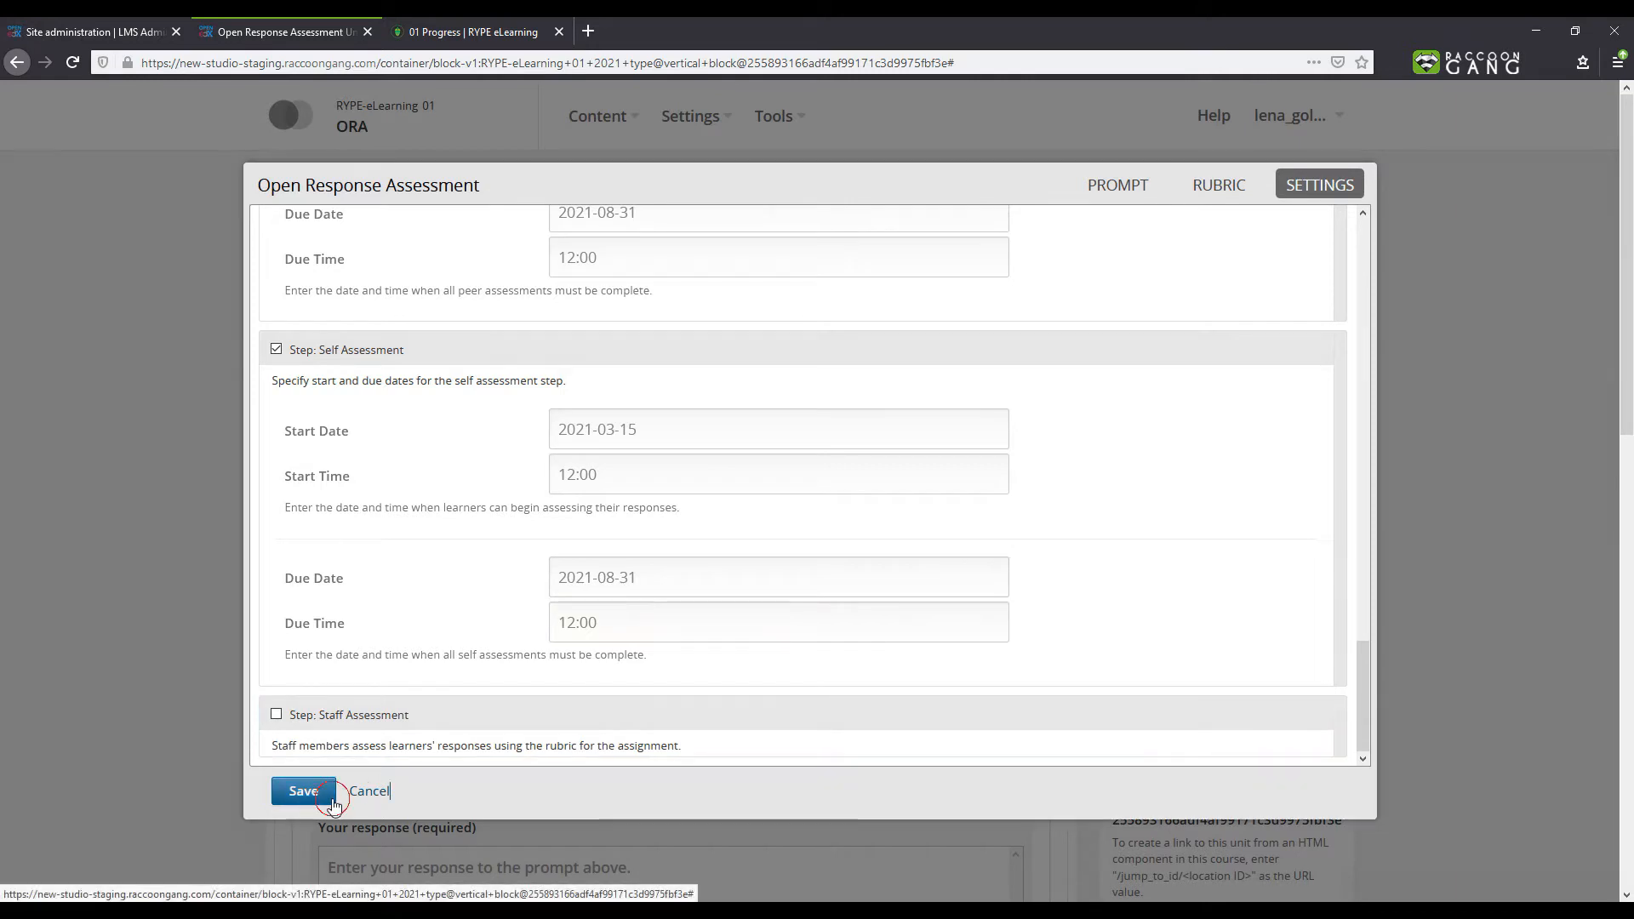
# - Save the assessment settings and publish the unit
pyautogui.click(304, 791)
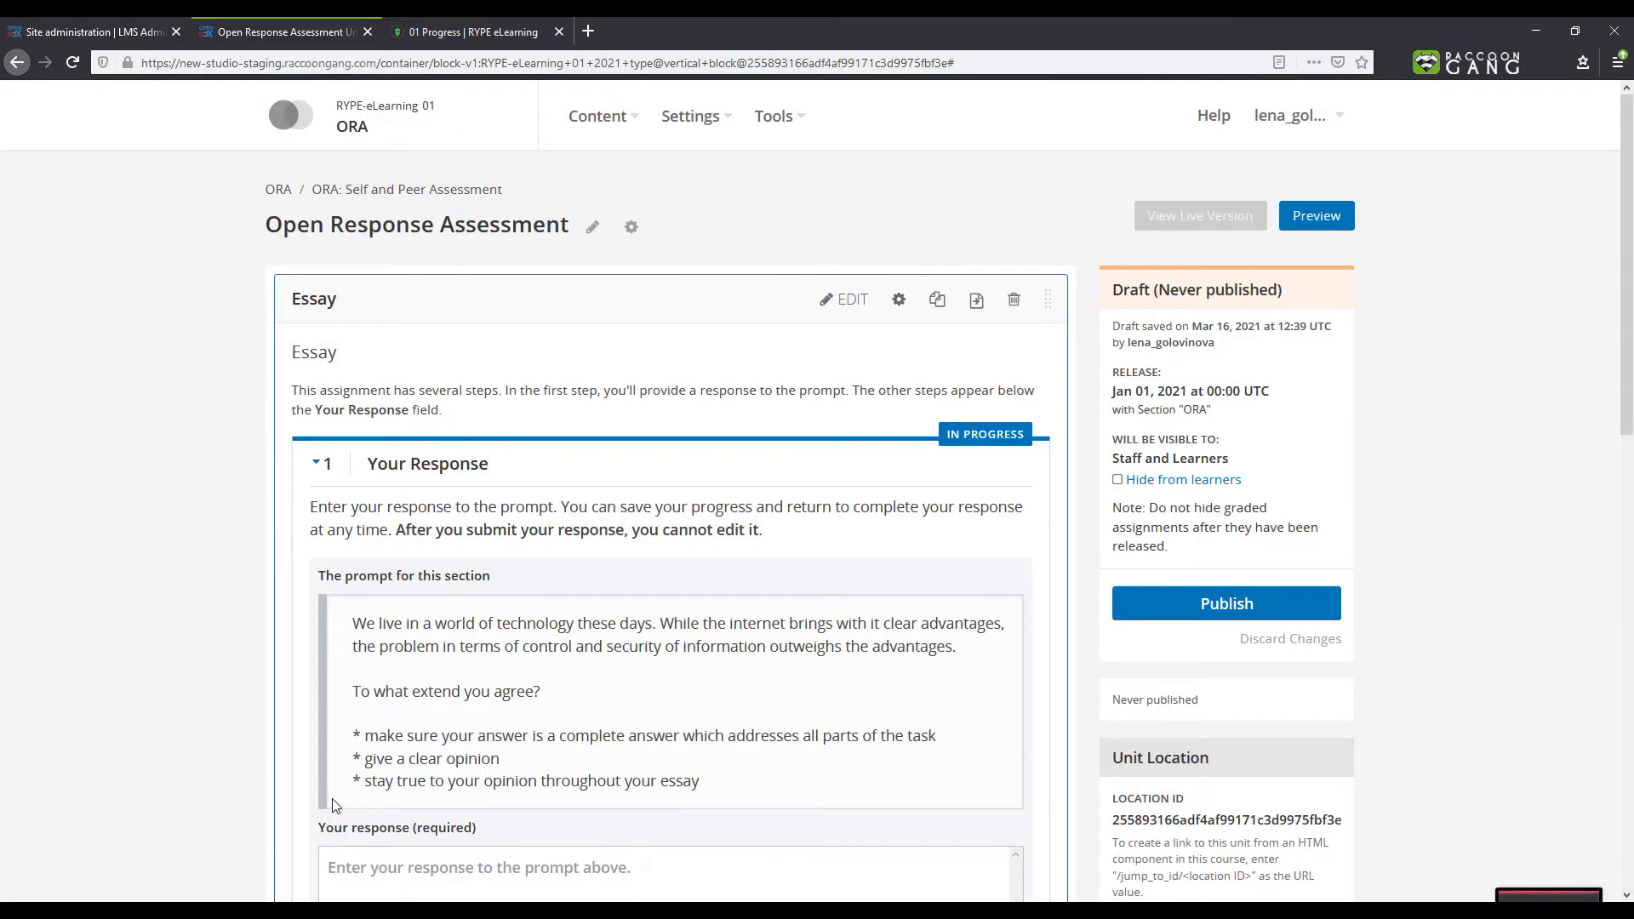
pyautogui.click(1140, 622)
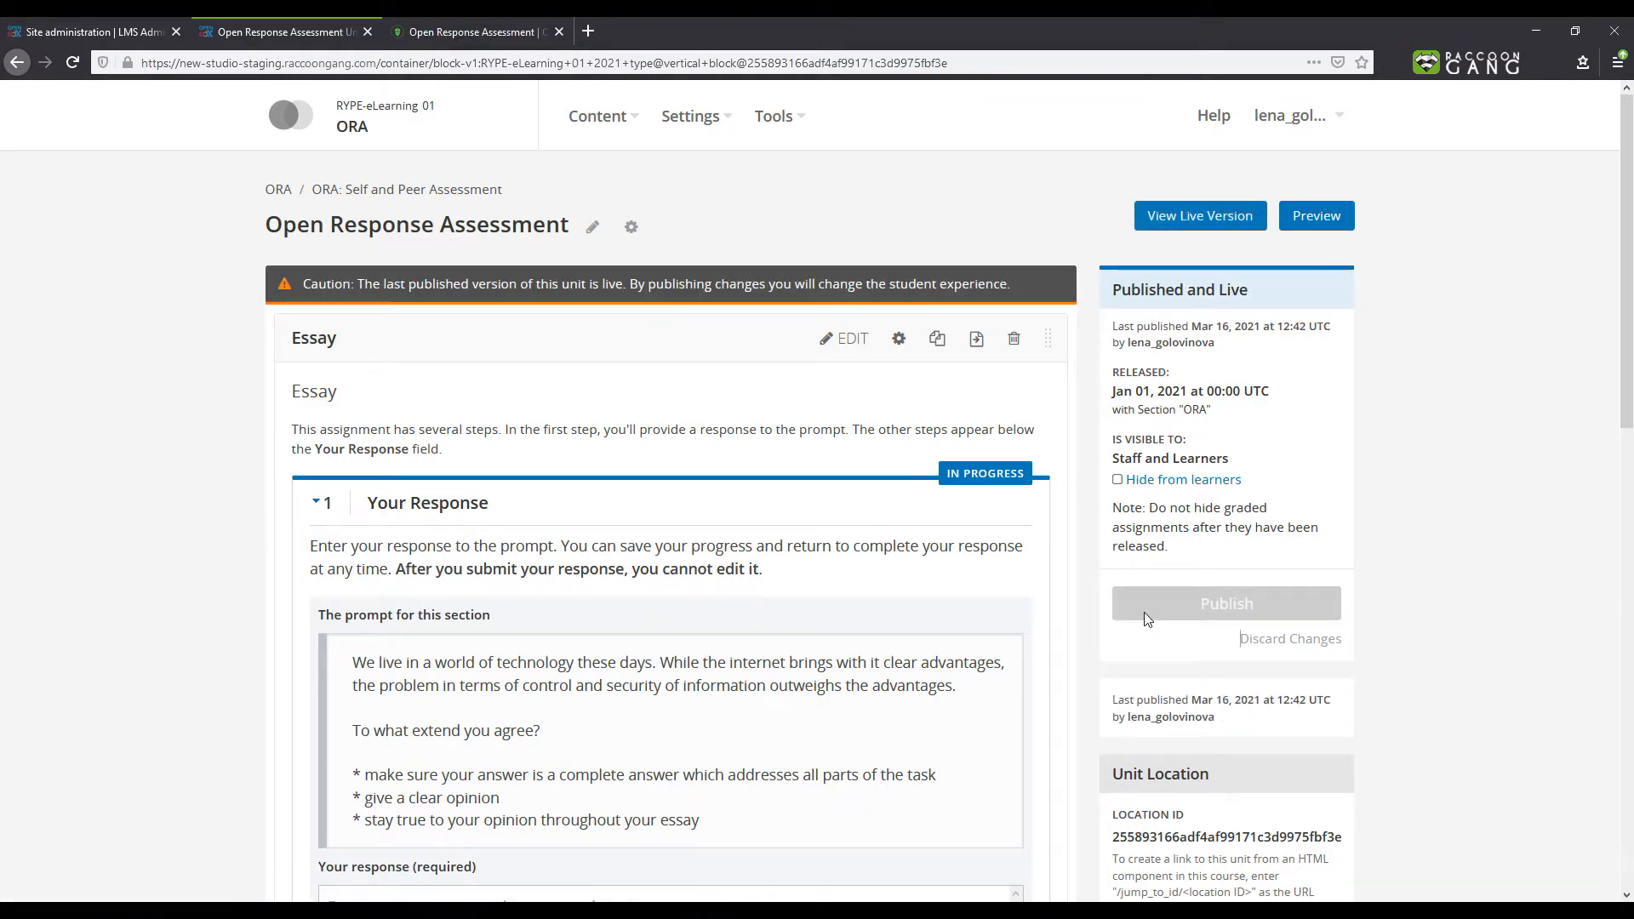
# - In the learner course tab, submit the response "My response" to the essay prompt
pyautogui.click(453, 41)
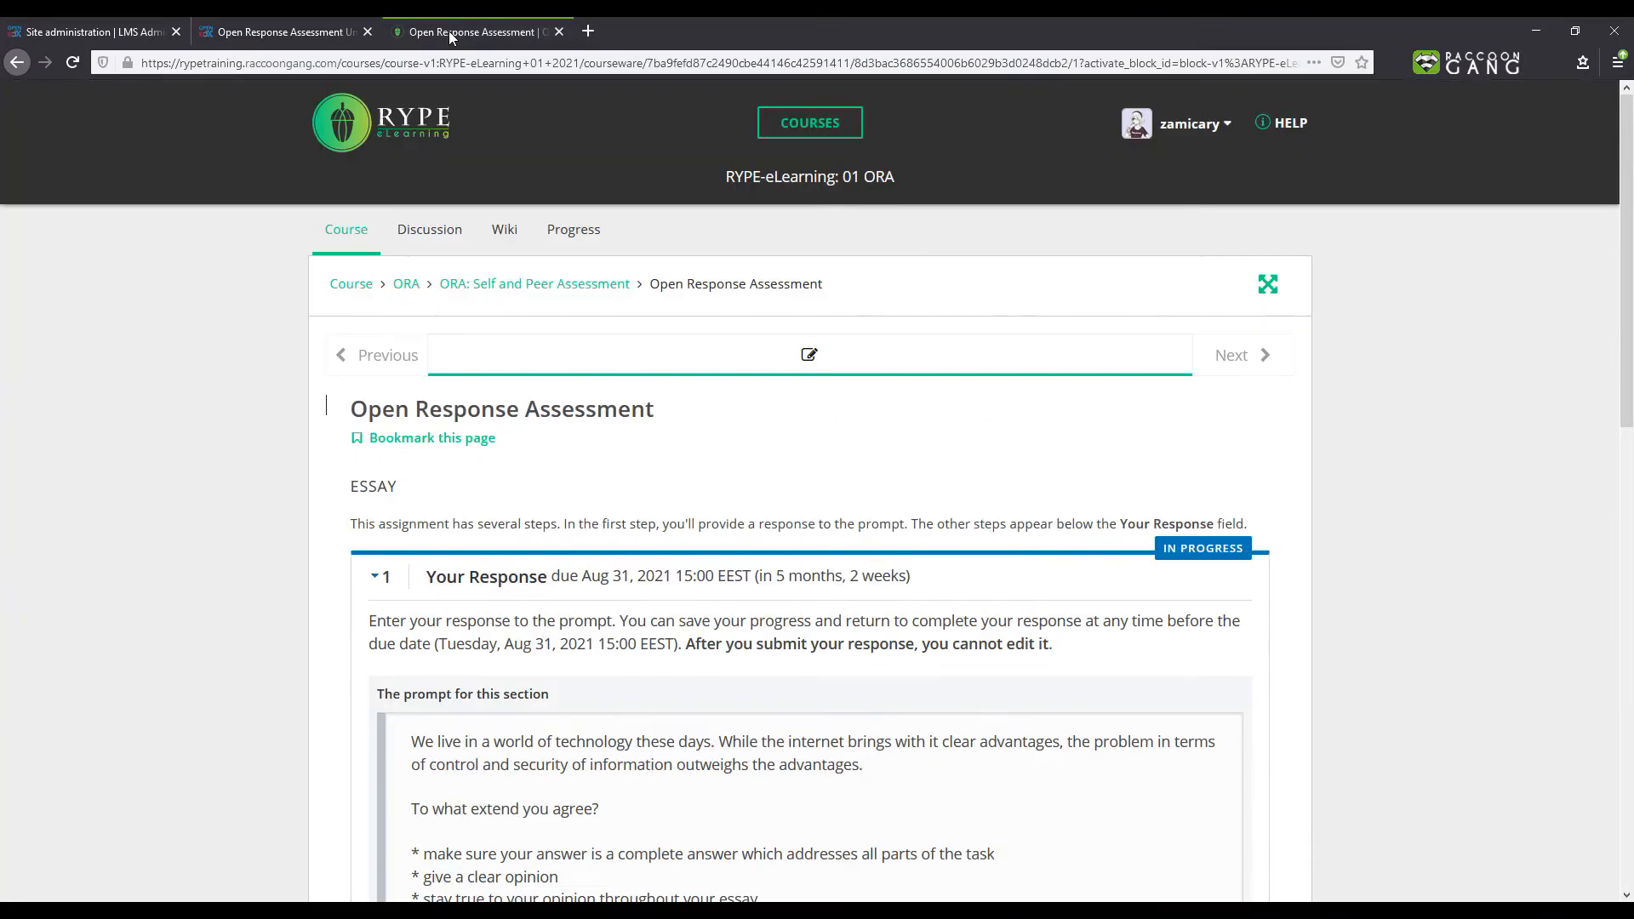
pyautogui.scroll(-6, 569, 338)
pyautogui.scroll(-1, 568, 338)
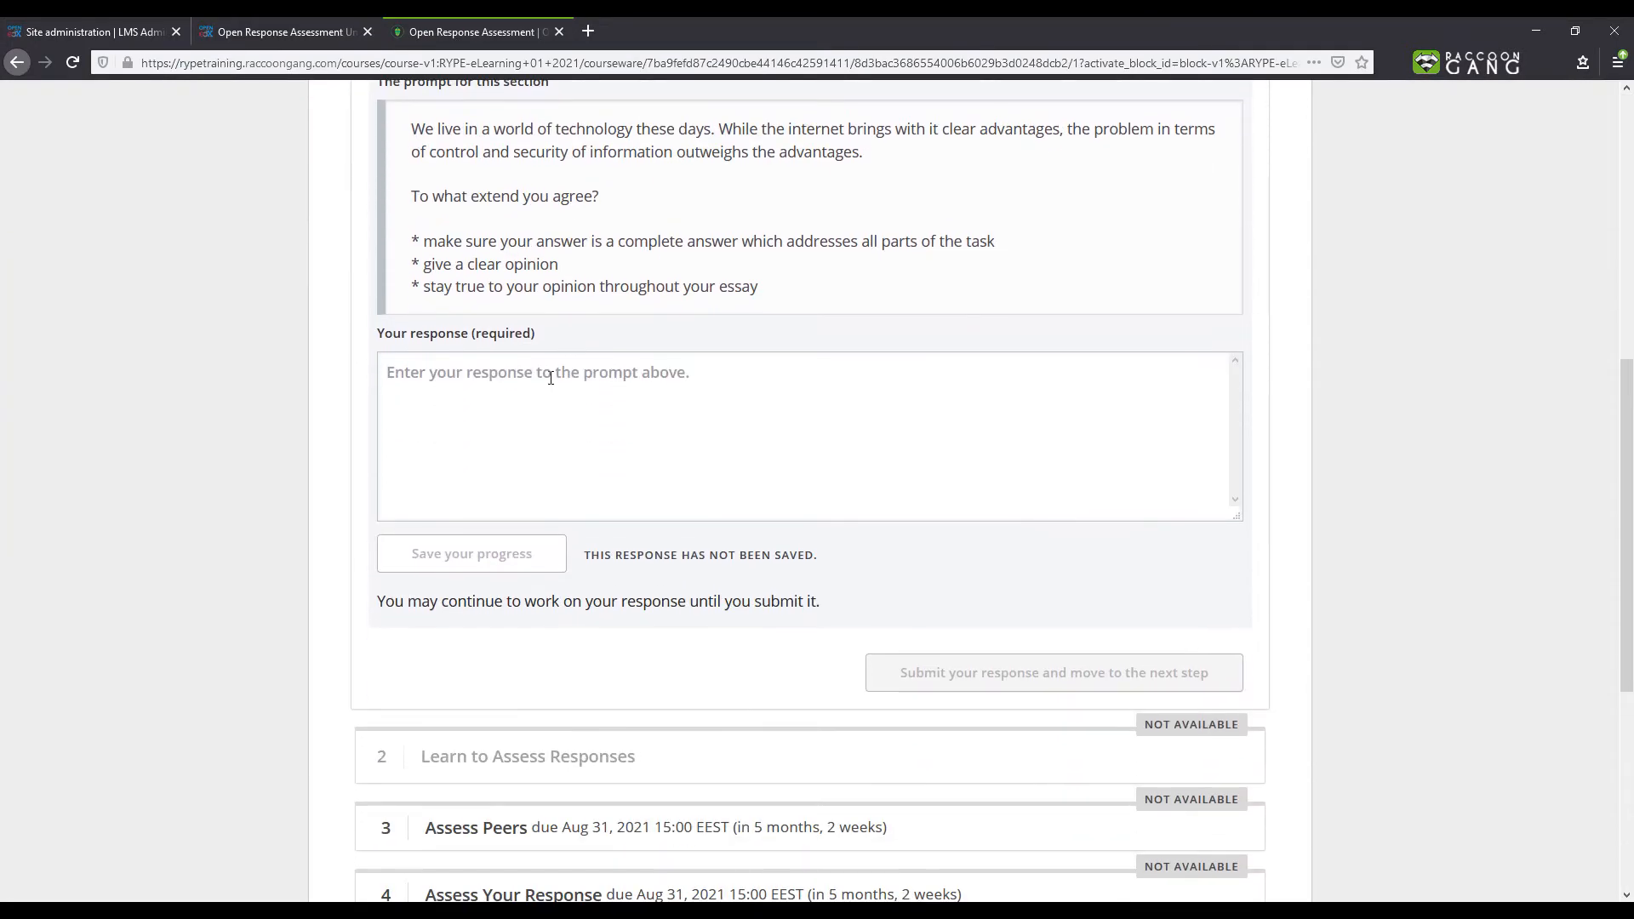
pyautogui.scroll(-3, 549, 382)
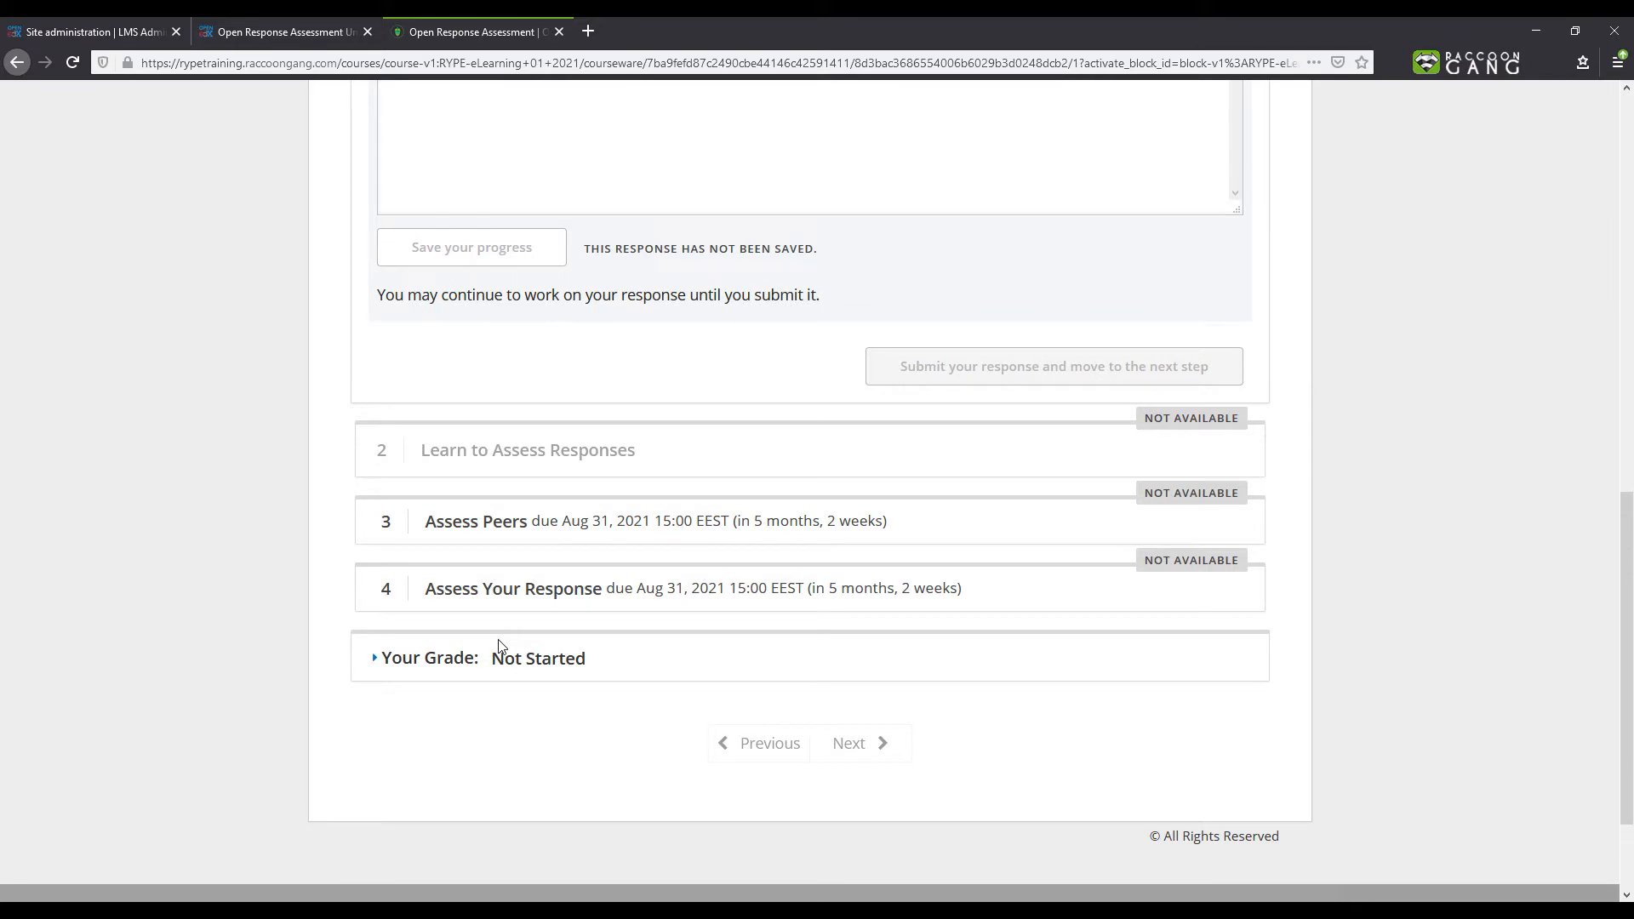
pyautogui.click(373, 663)
pyautogui.scroll(3, 373, 669)
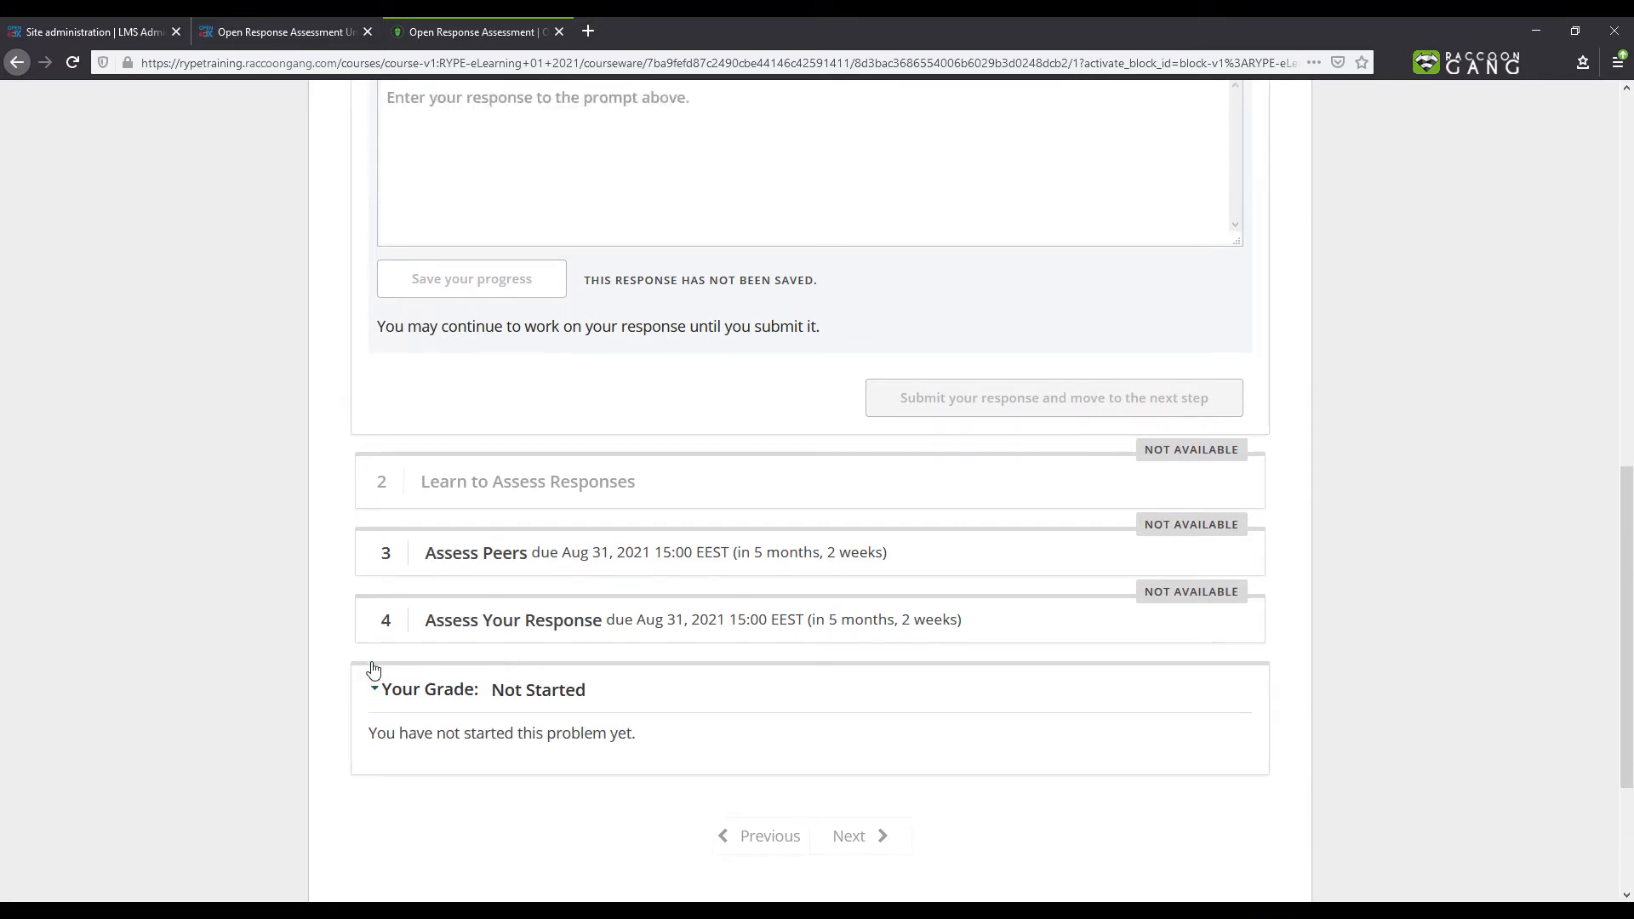
pyautogui.click(494, 317)
pyautogui.write('My response')
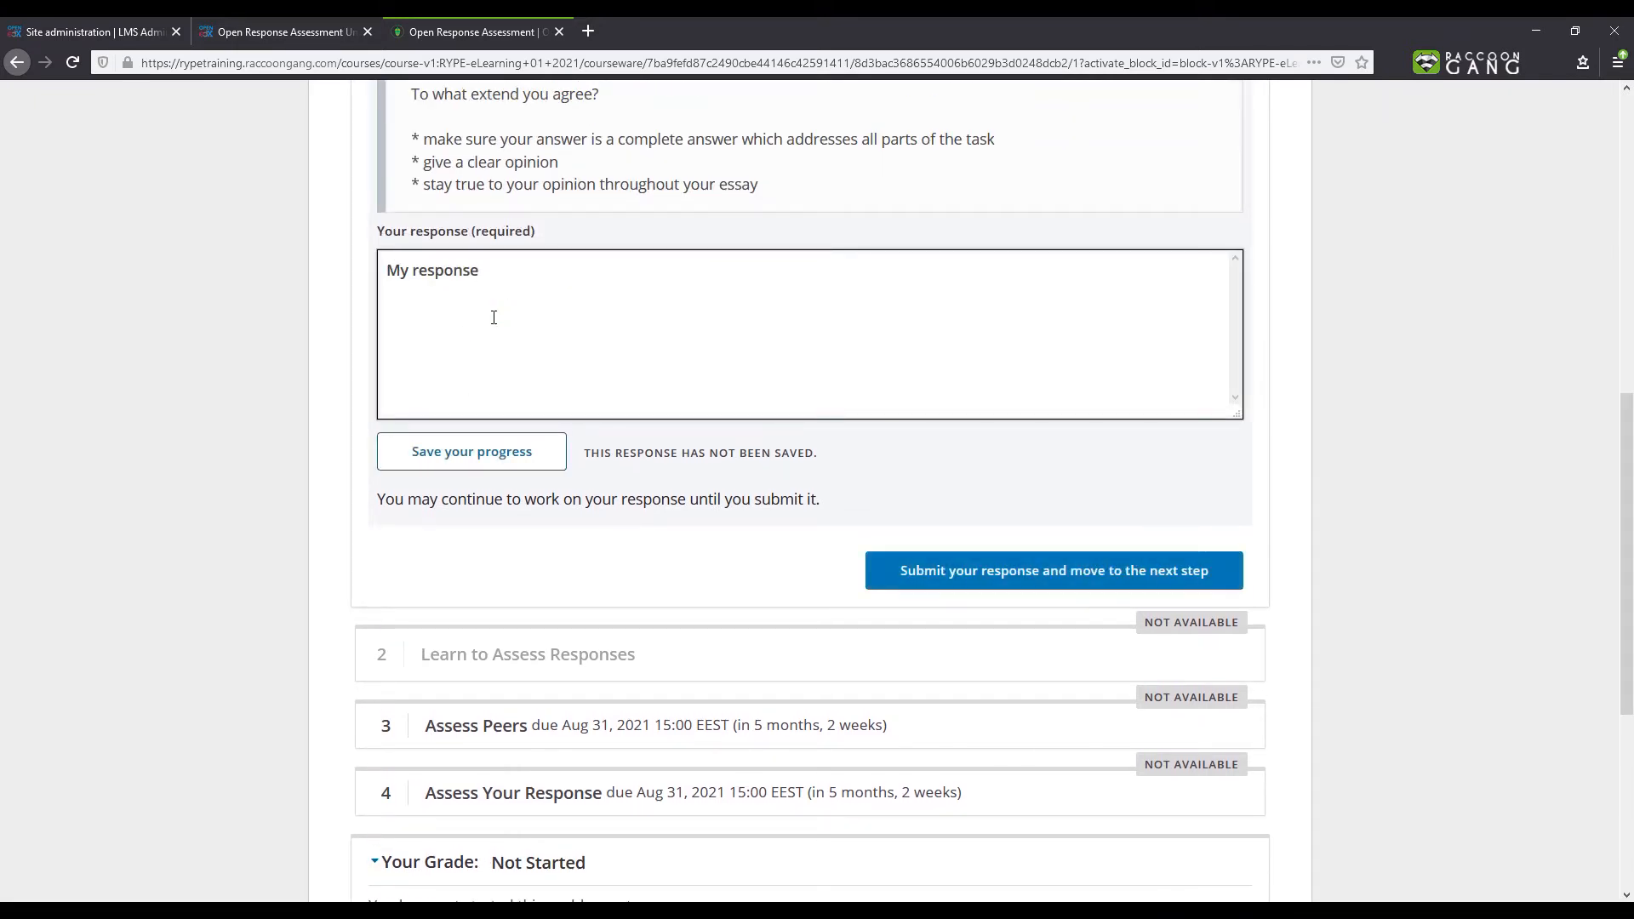
pyautogui.click(930, 577)
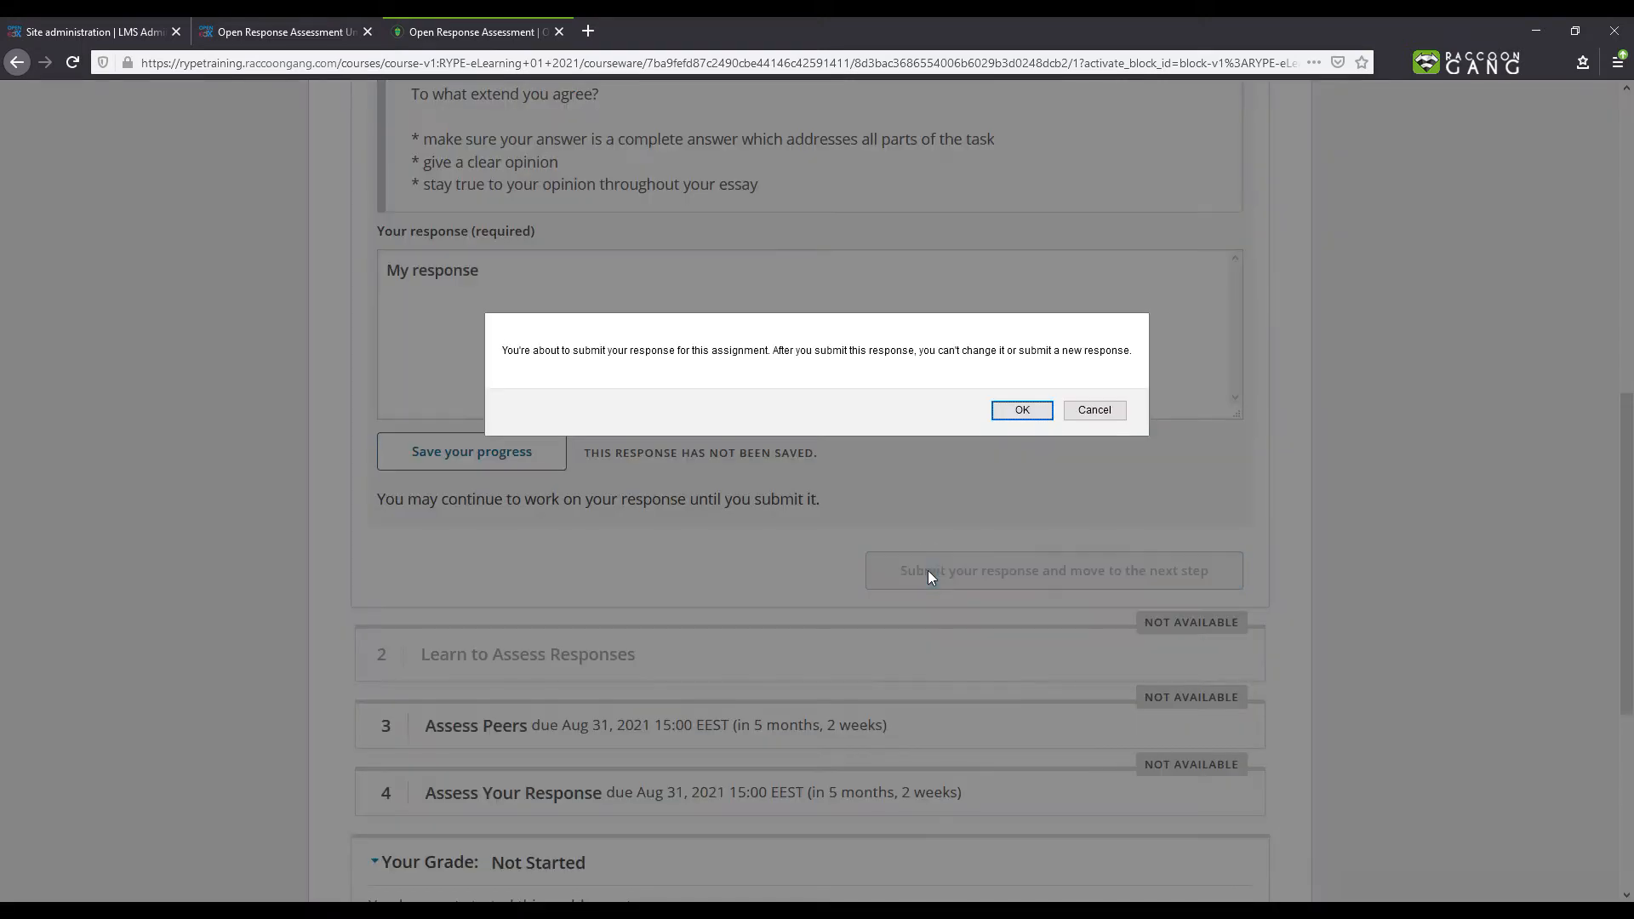
pyautogui.click(1010, 407)
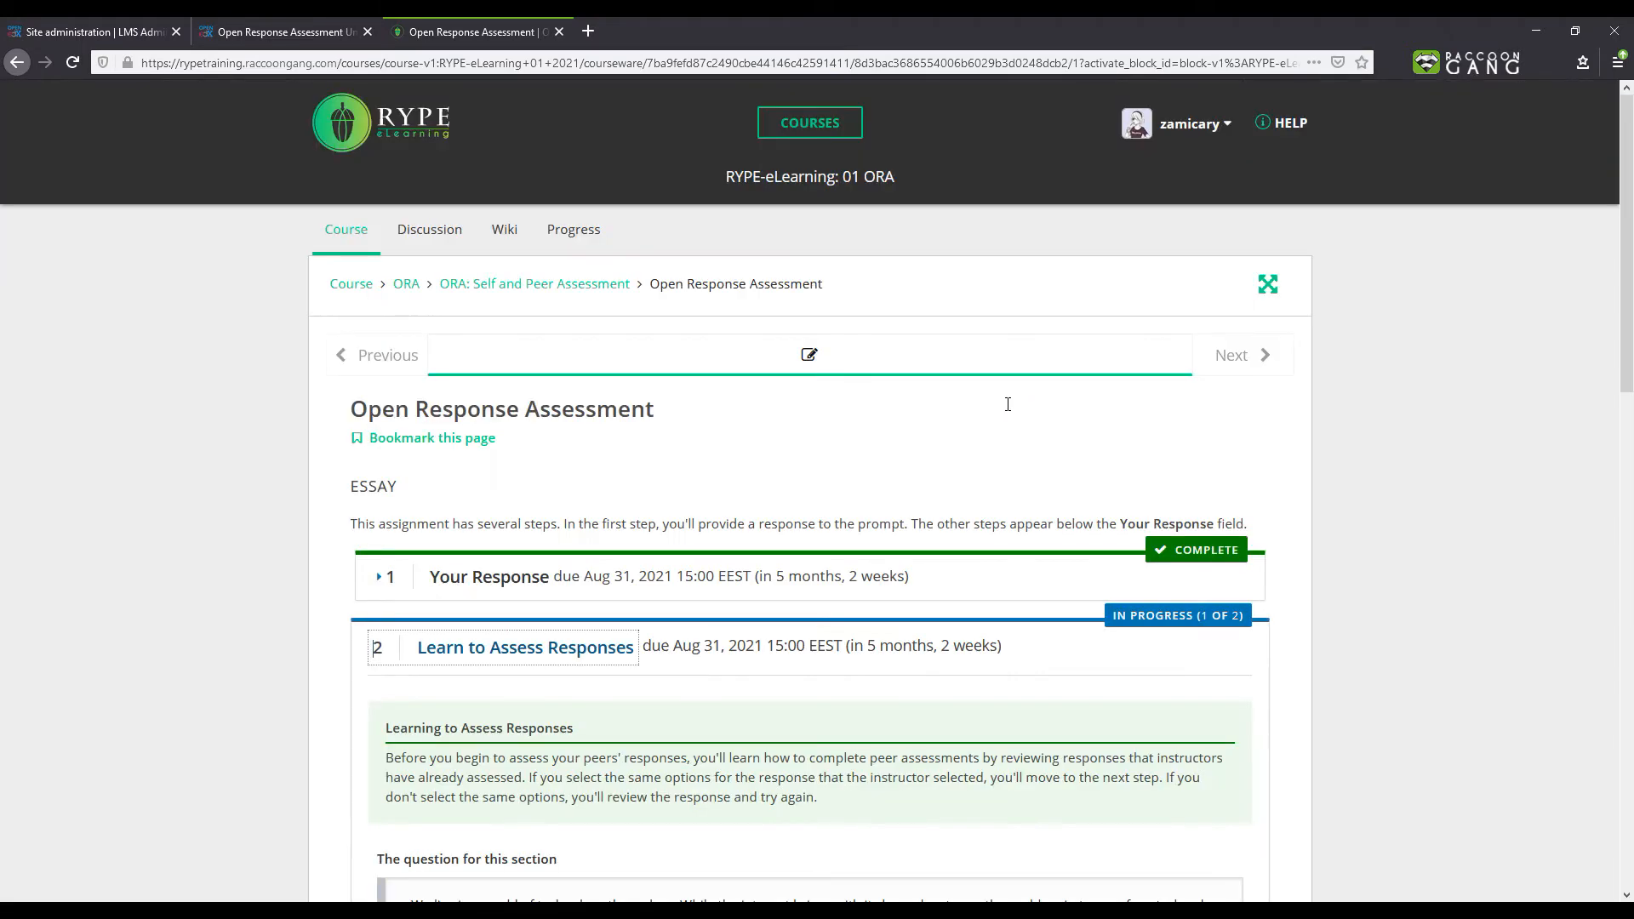
# - Rate the first training response as Excellent and compare the selection with the instructor's
pyautogui.scroll(-7, 1008, 405)
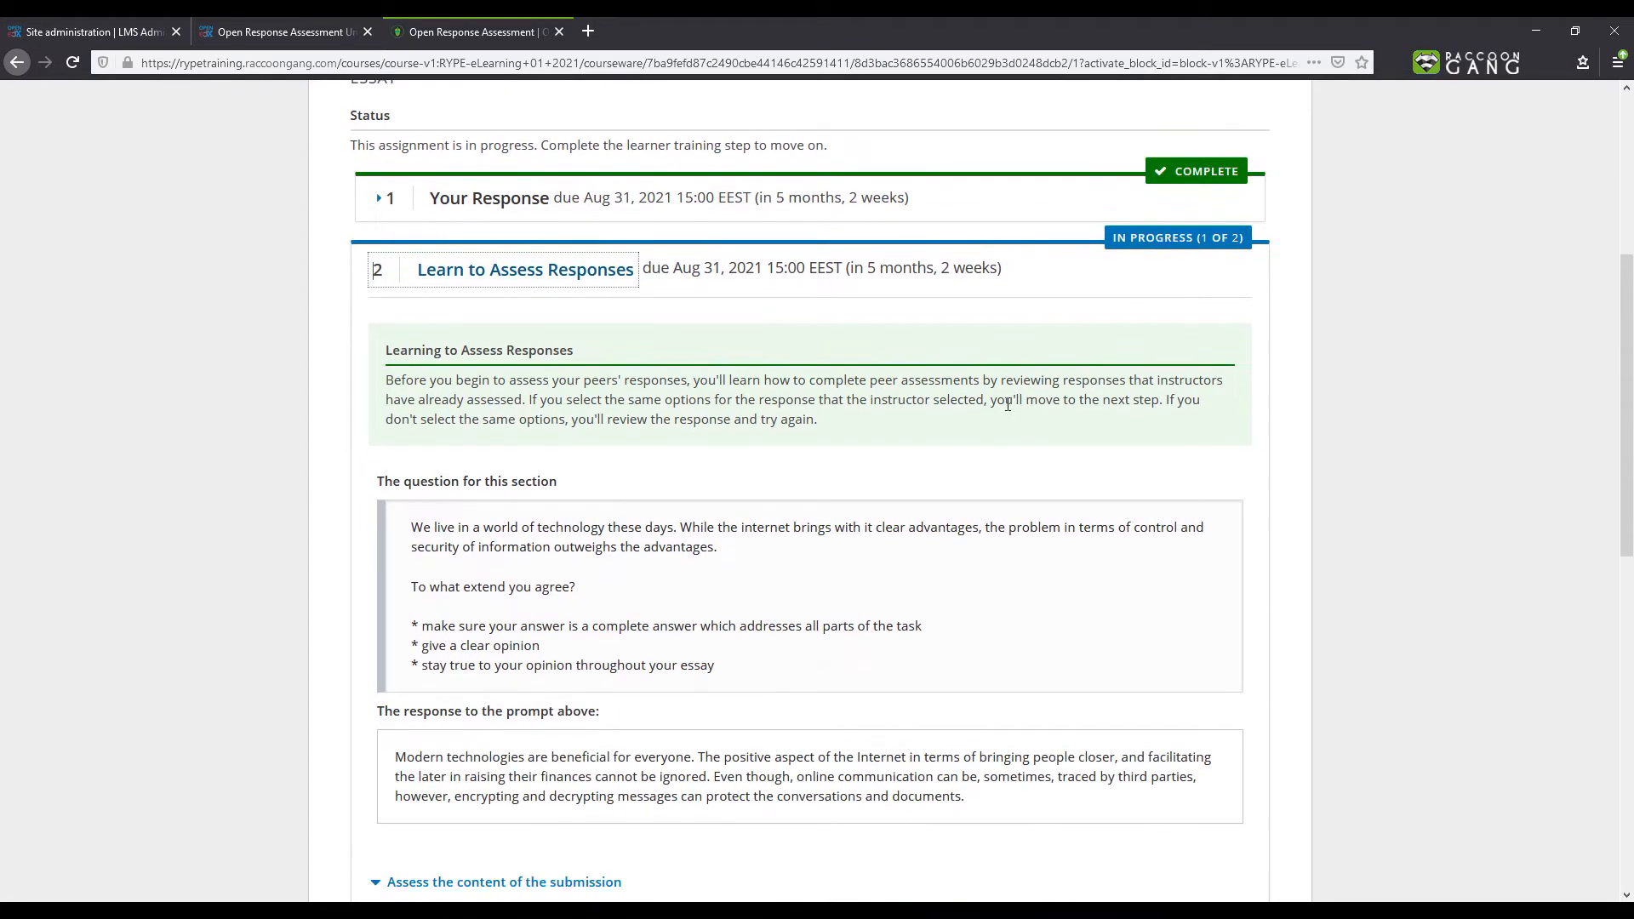
pyautogui.scroll(-1, 994, 378)
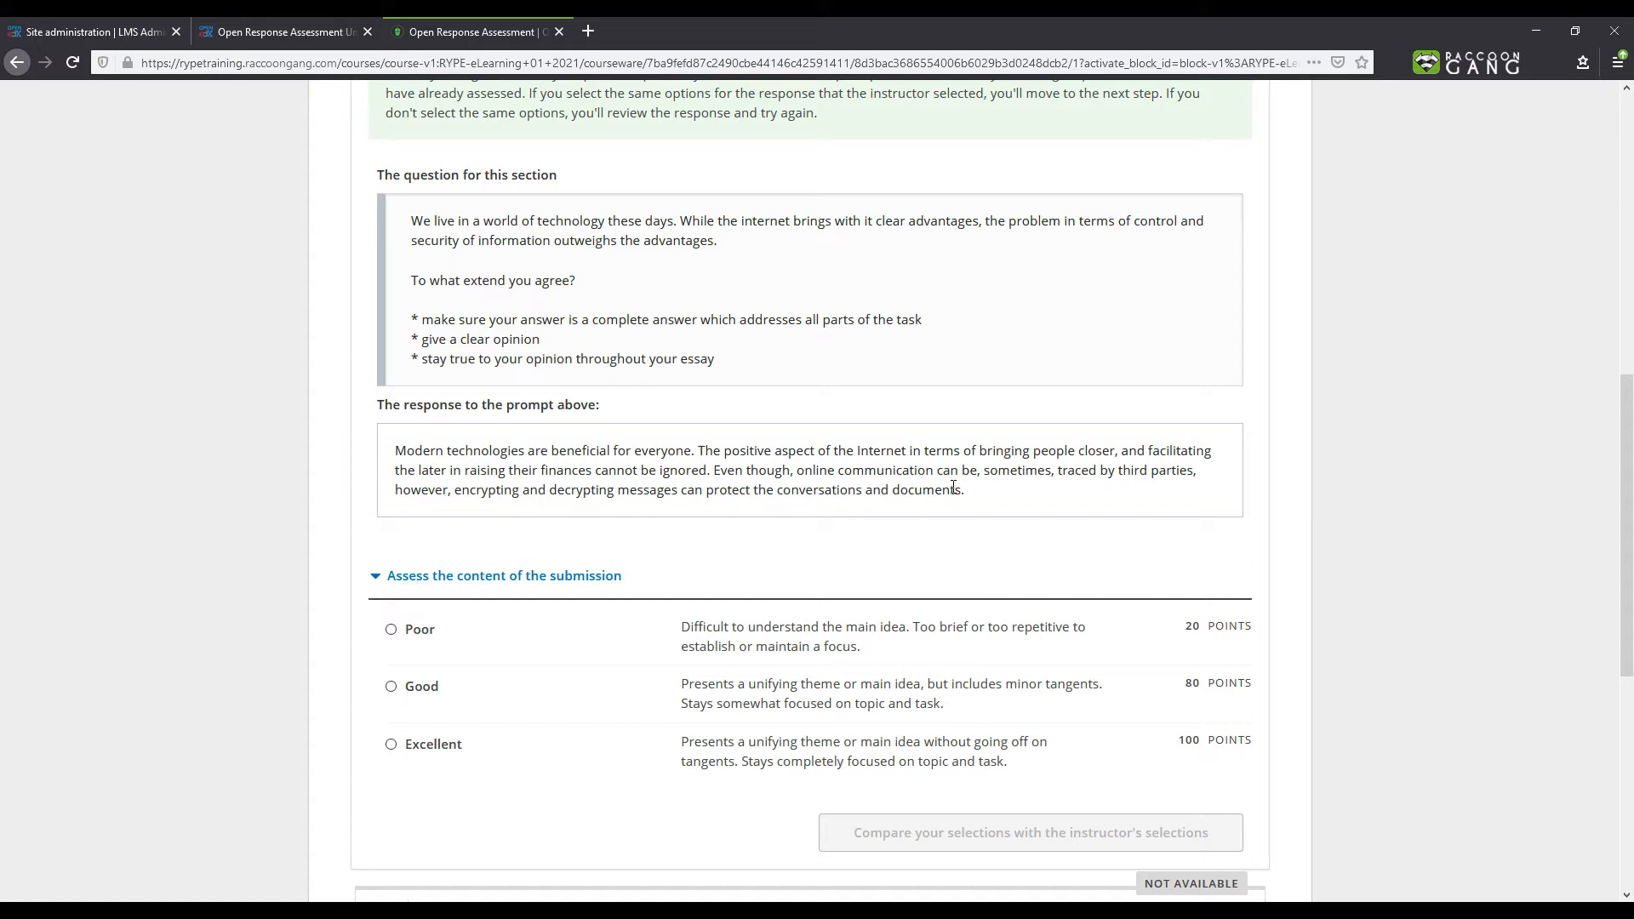
pyautogui.click(390, 745)
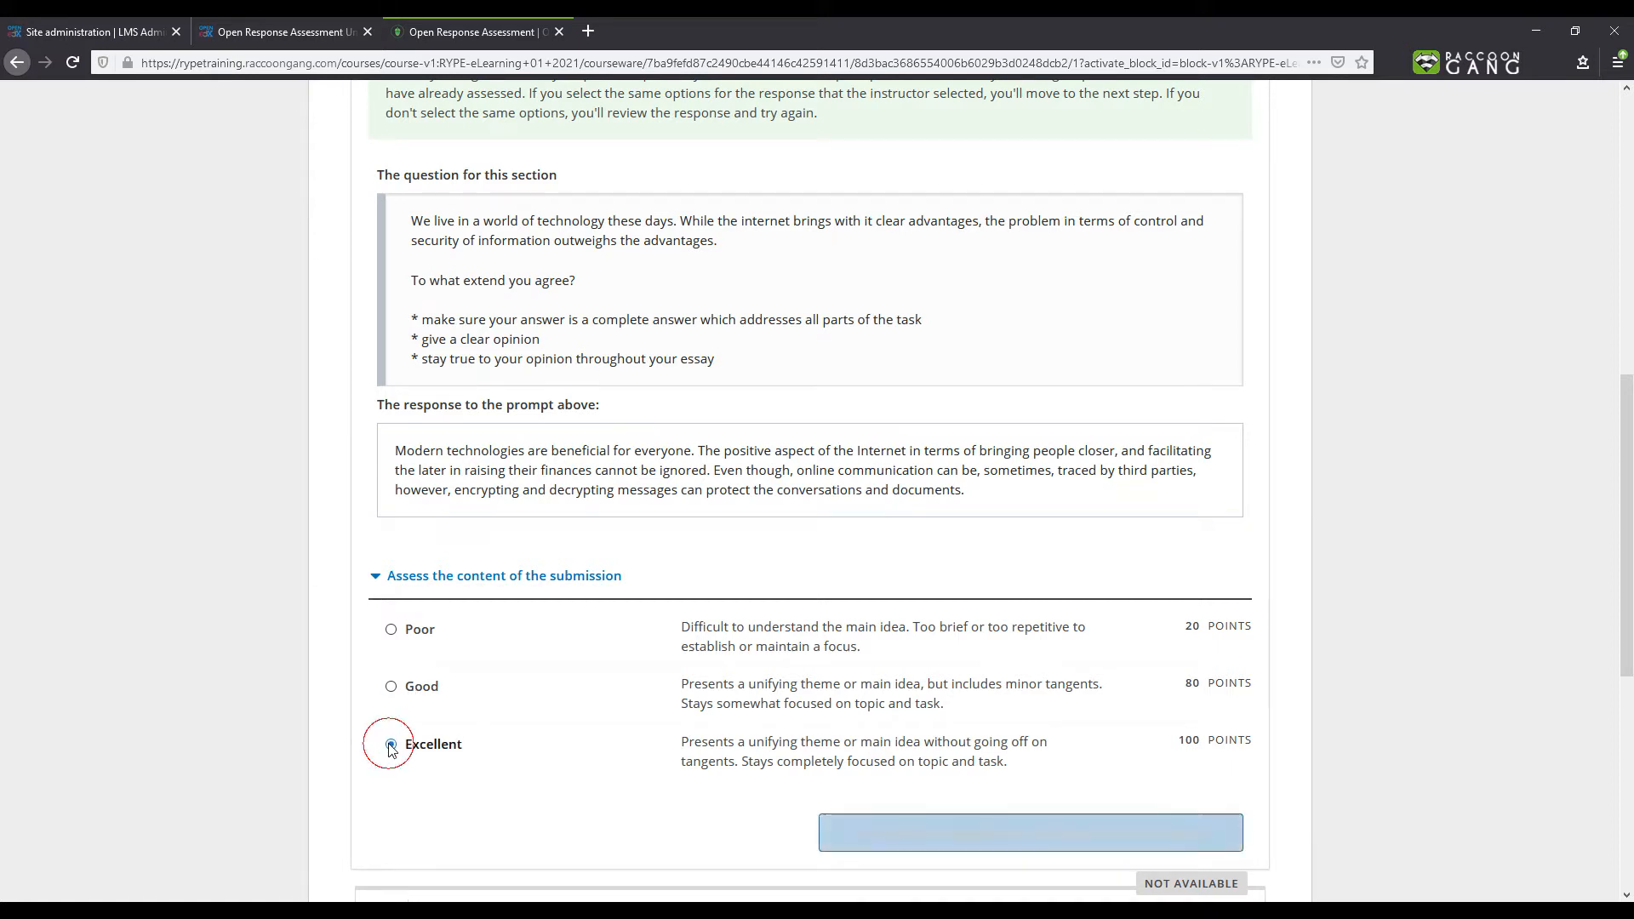
pyautogui.click(925, 834)
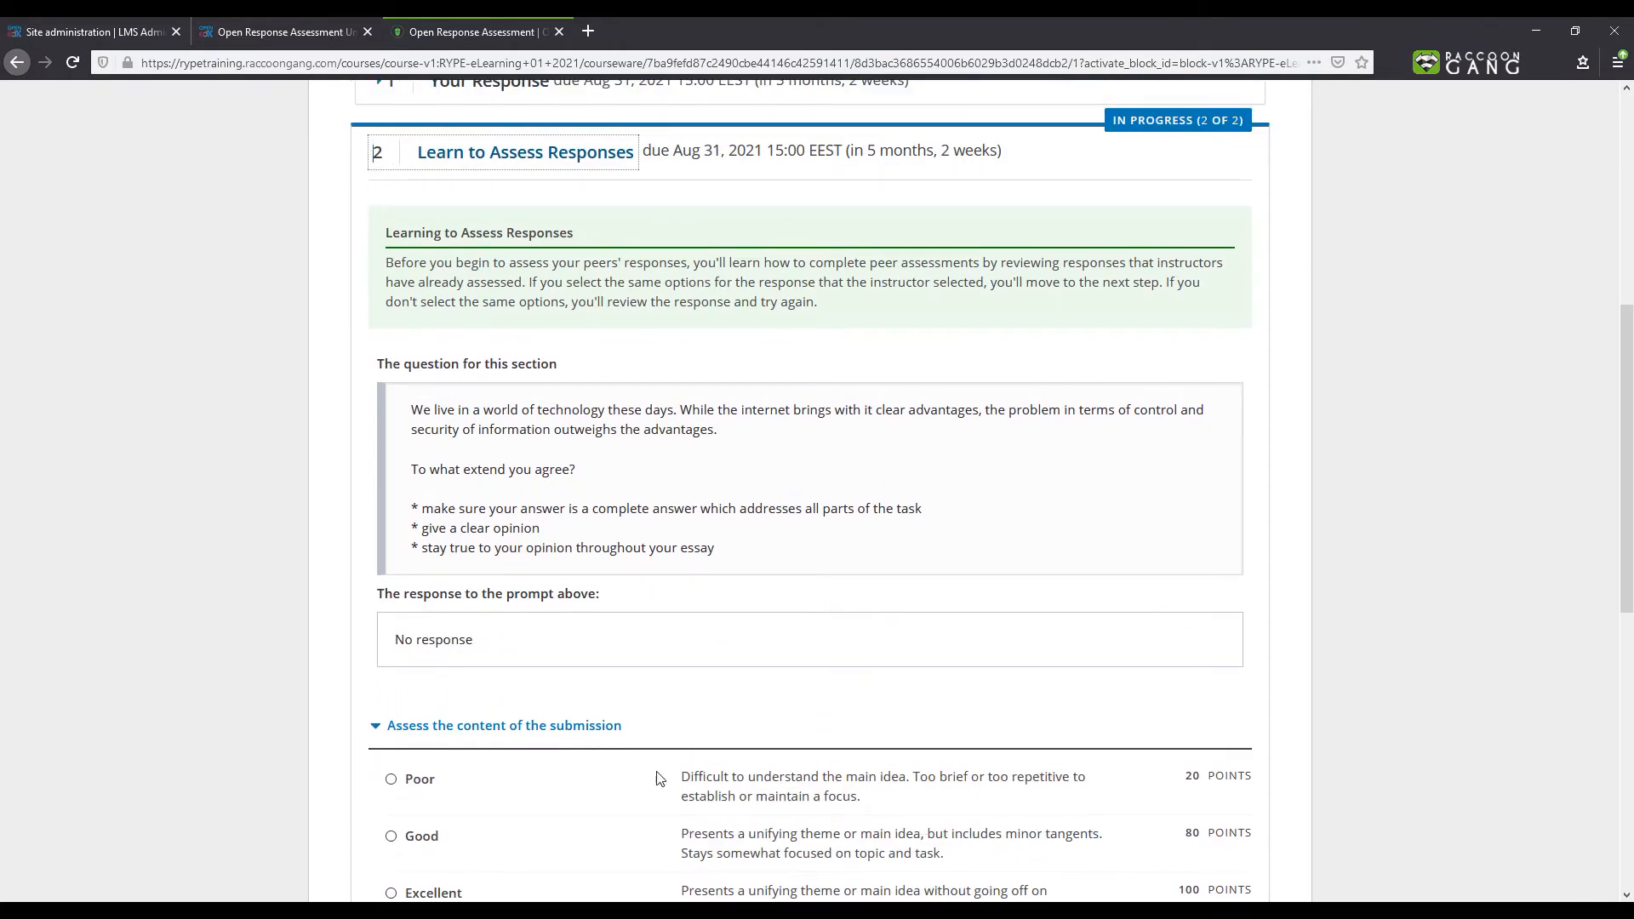
# - Try rating the second training response as Good and compare it with the instructor's selection
pyautogui.scroll(-1, 396, 651)
pyautogui.scroll(-3, 396, 652)
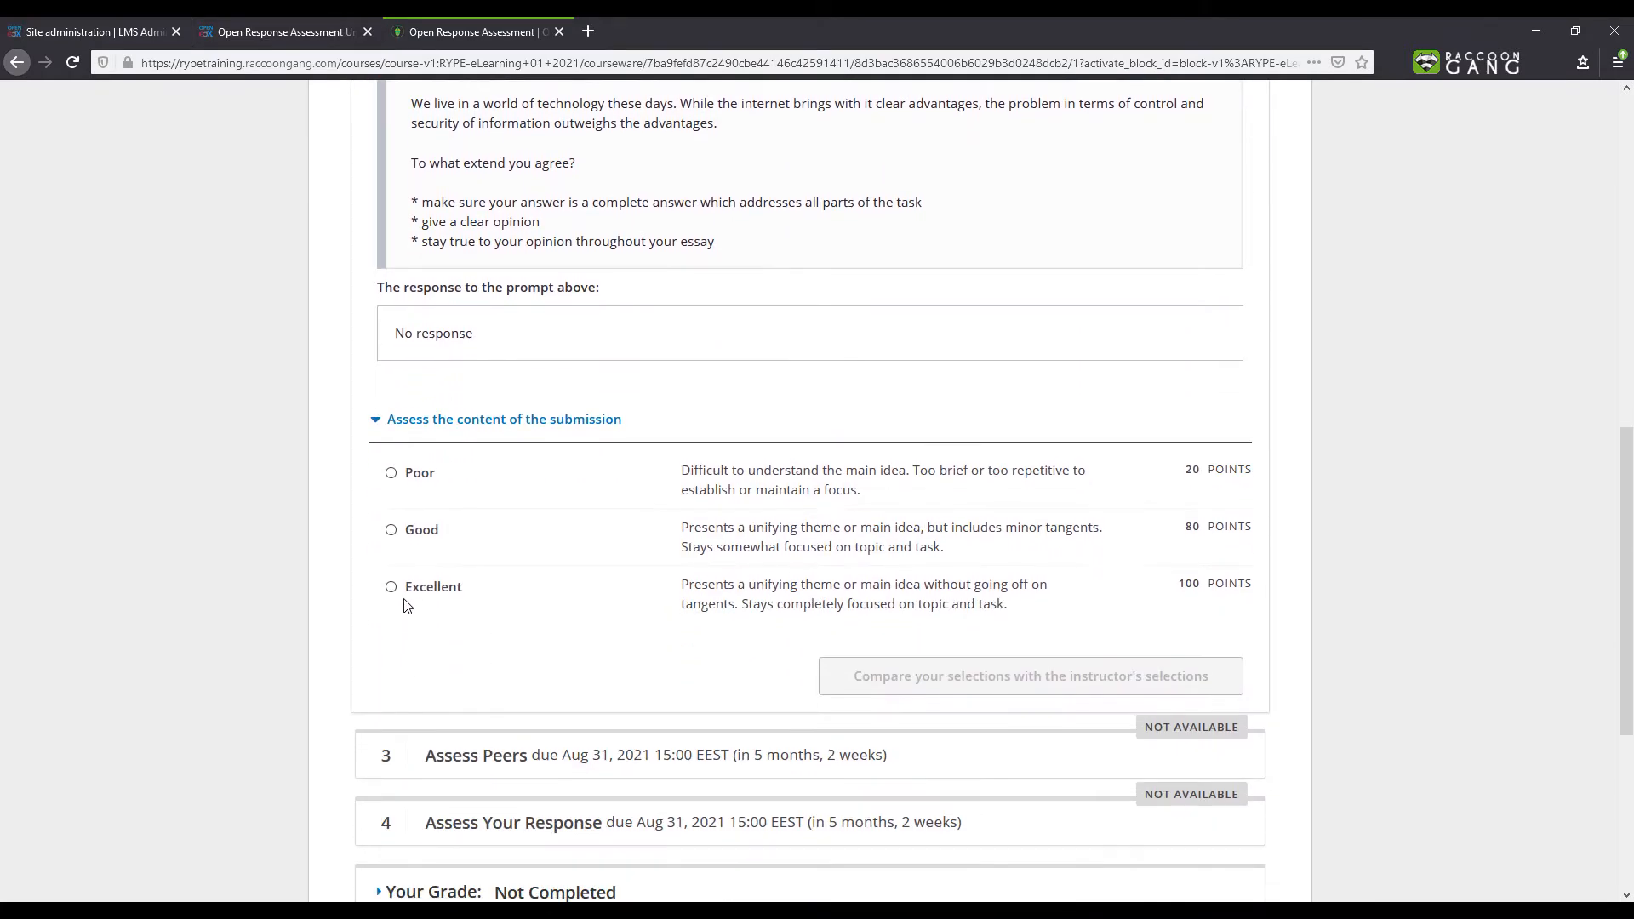
pyautogui.click(391, 535)
pyautogui.click(915, 681)
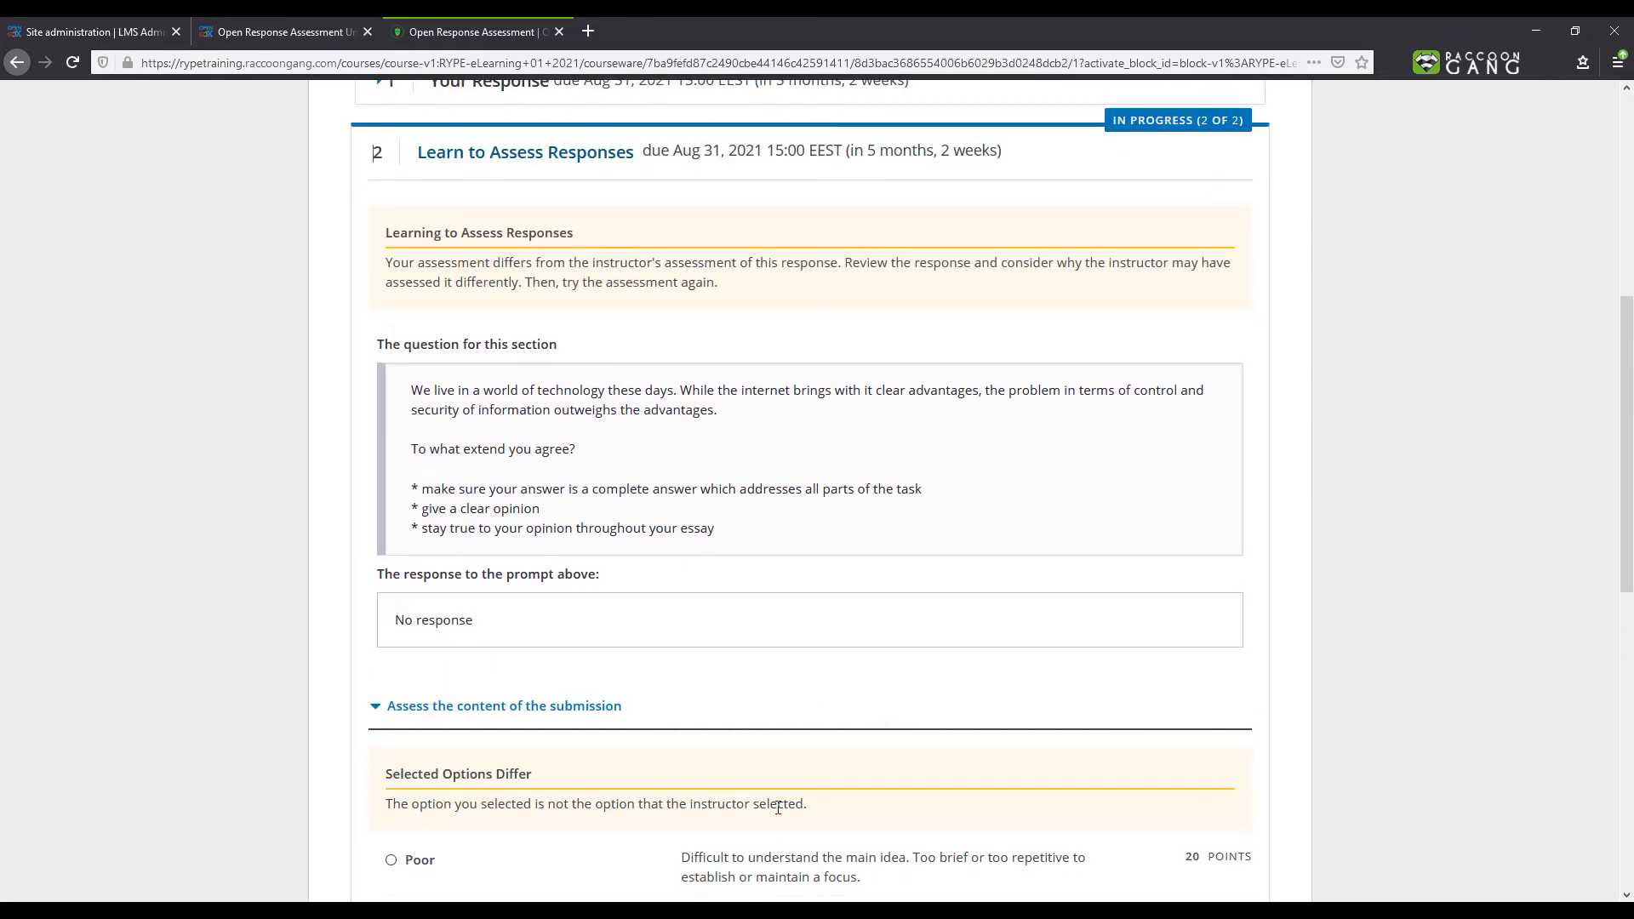
# - Re-rate the second training response as Poor and compare it with the instructor's selection
pyautogui.scroll(-4, 775, 808)
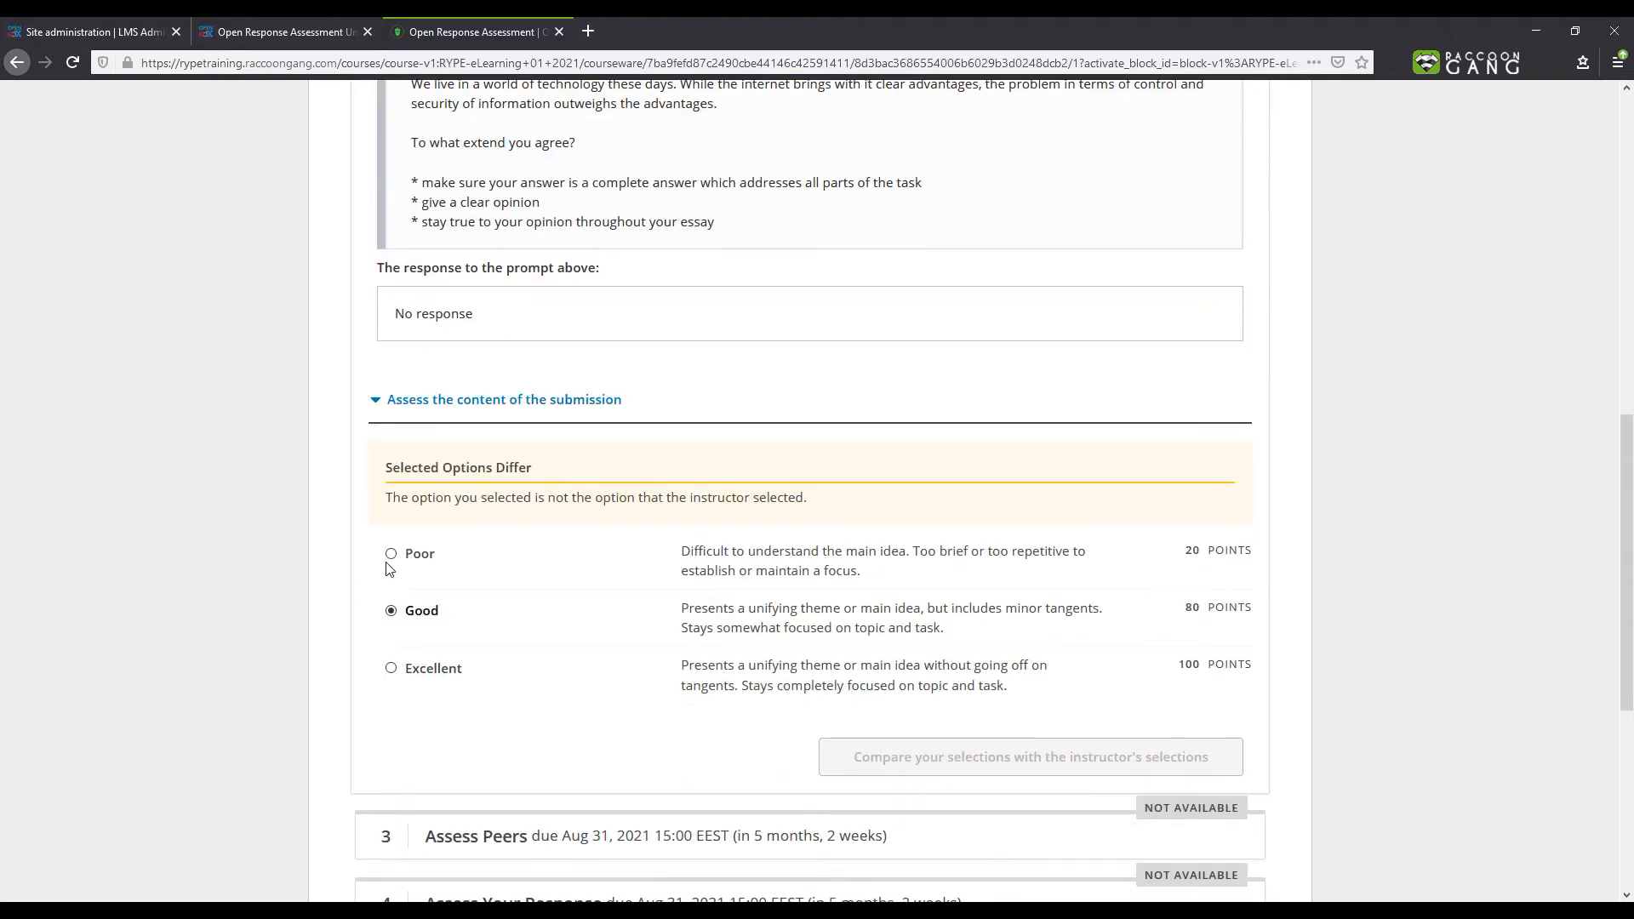
pyautogui.click(390, 554)
pyautogui.click(924, 756)
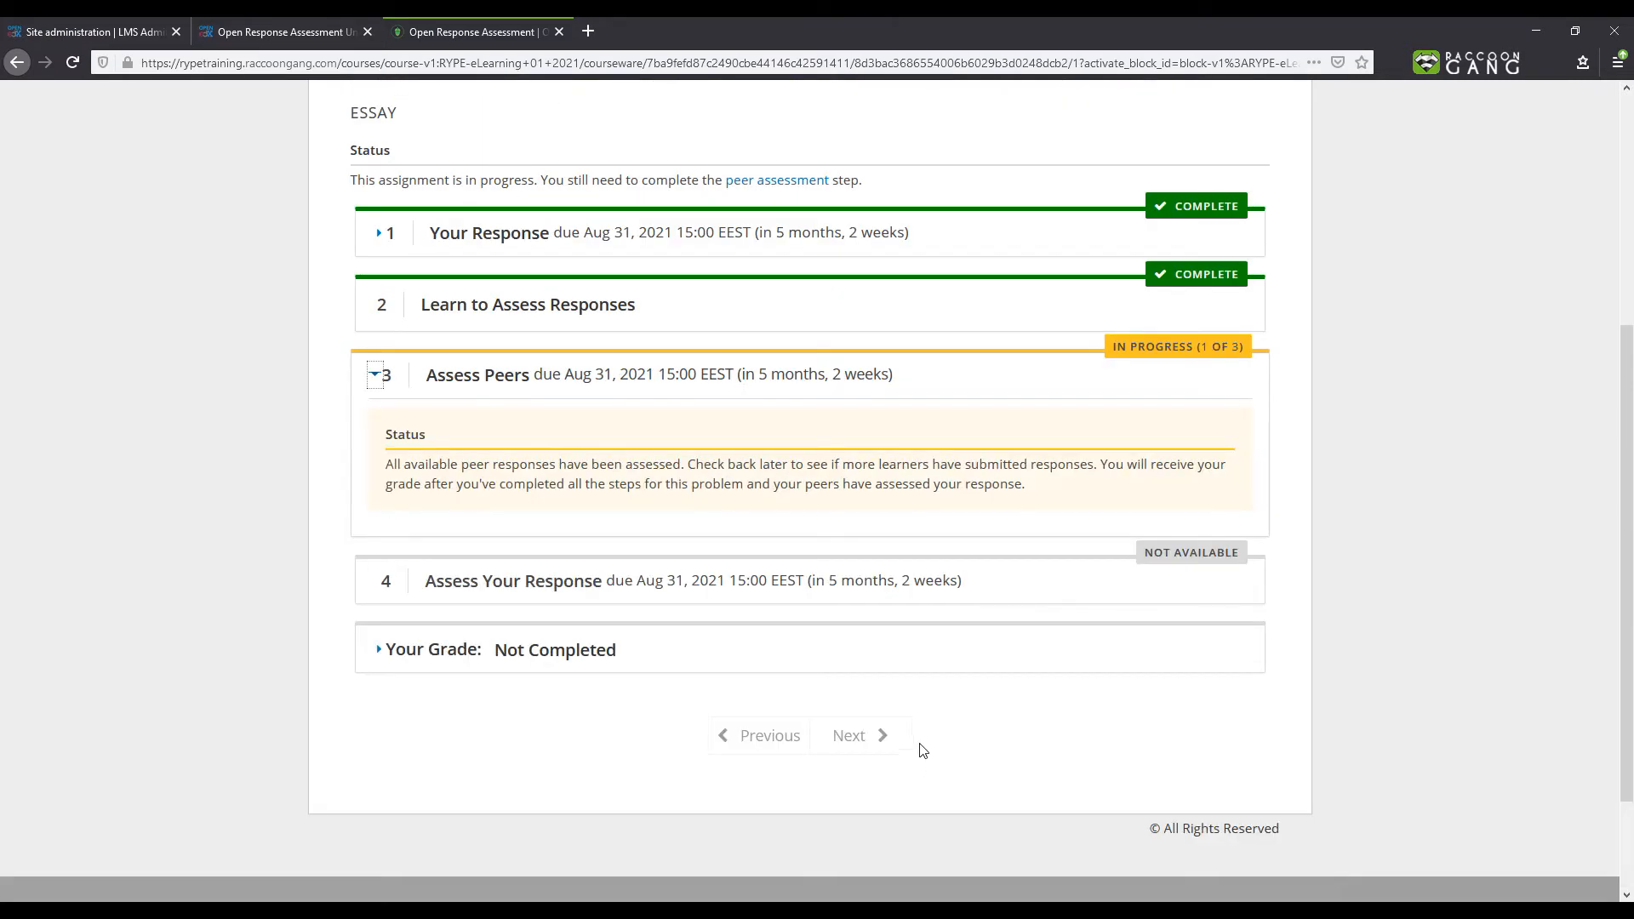
# - Rate the first peer response as Poor and submit the assessment
pyautogui.moveTo(1202, 345); pyautogui.dragTo(1240, 348)
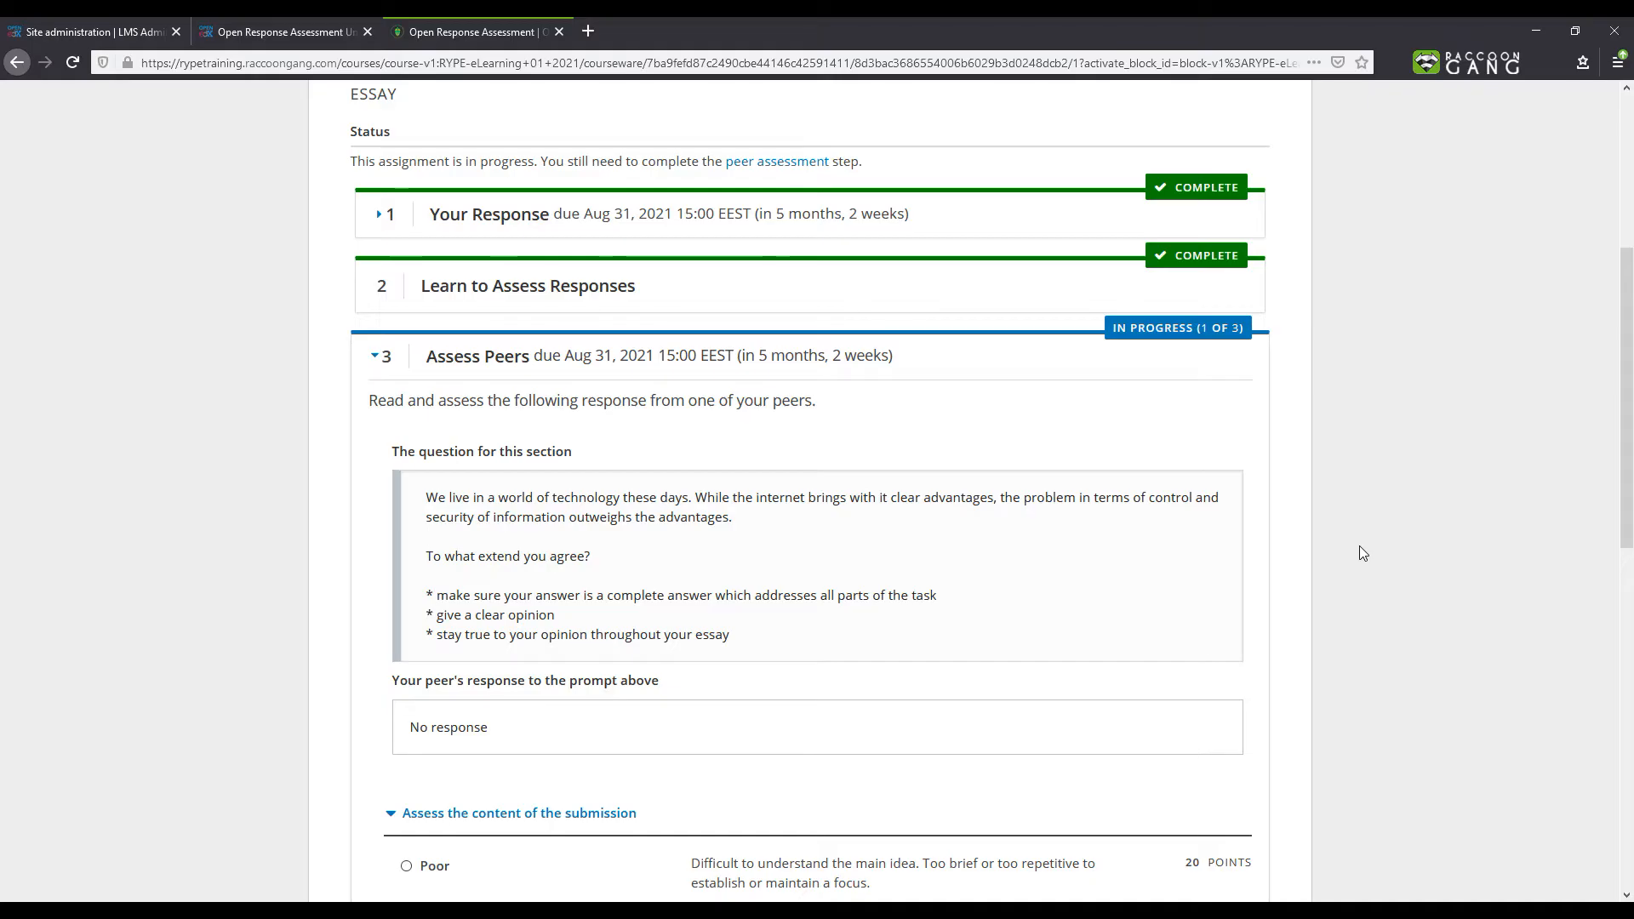
pyautogui.scroll(-3, 885, 426)
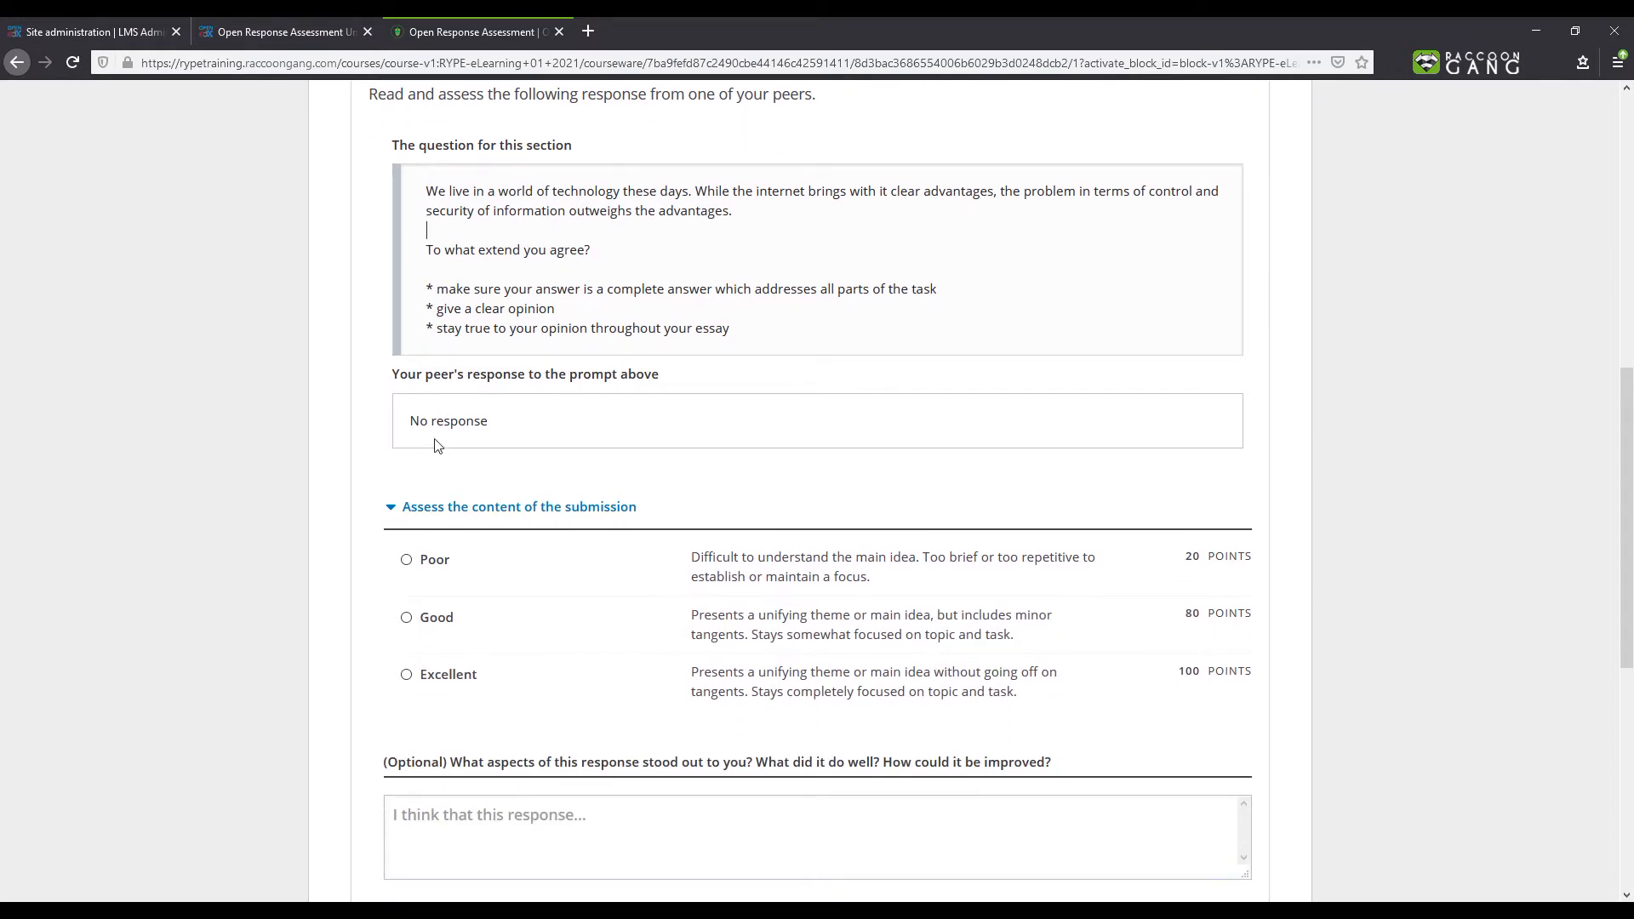
pyautogui.click(407, 561)
pyautogui.scroll(-3, 503, 595)
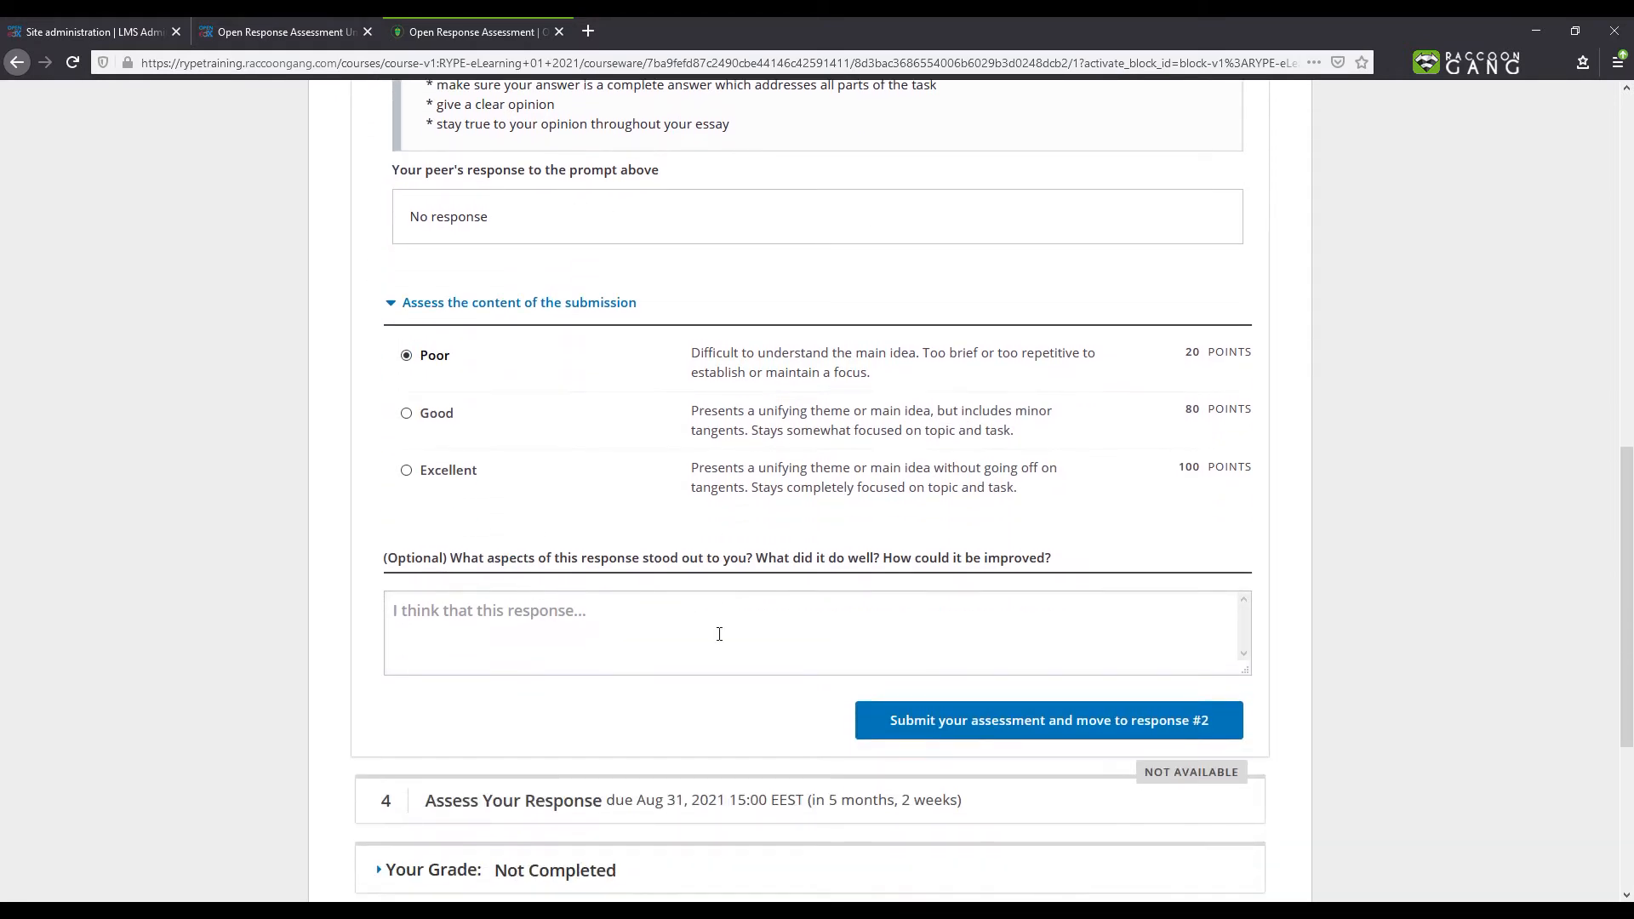
pyautogui.click(1040, 736)
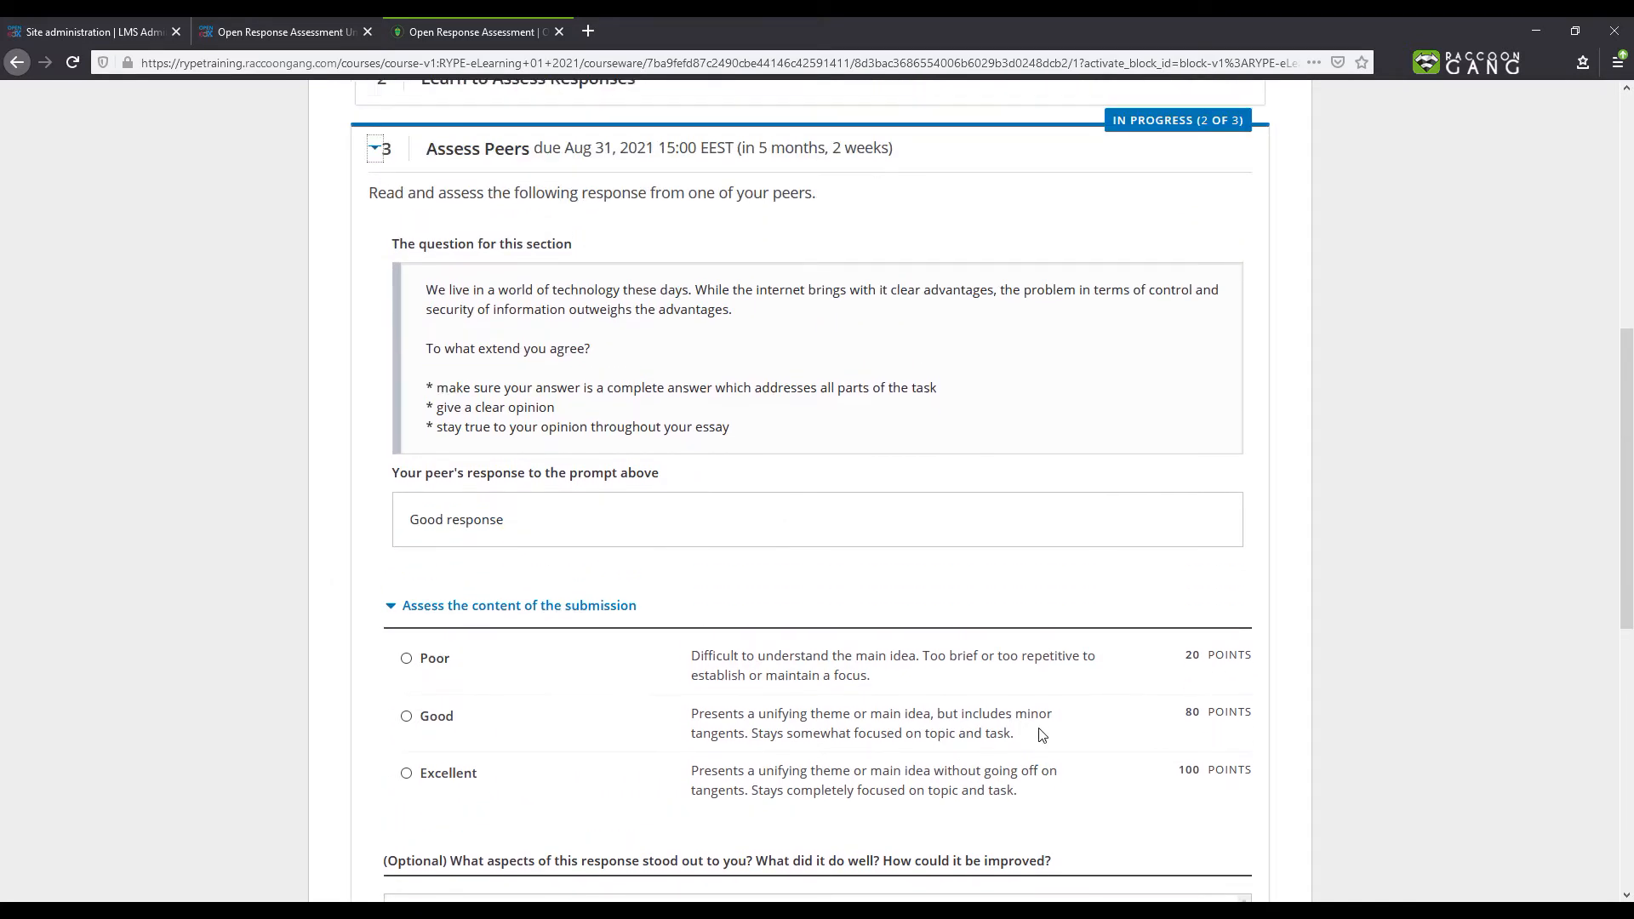
# - Rate the second peer response as Good and submit the assessment
pyautogui.scroll(-3, 415, 527)
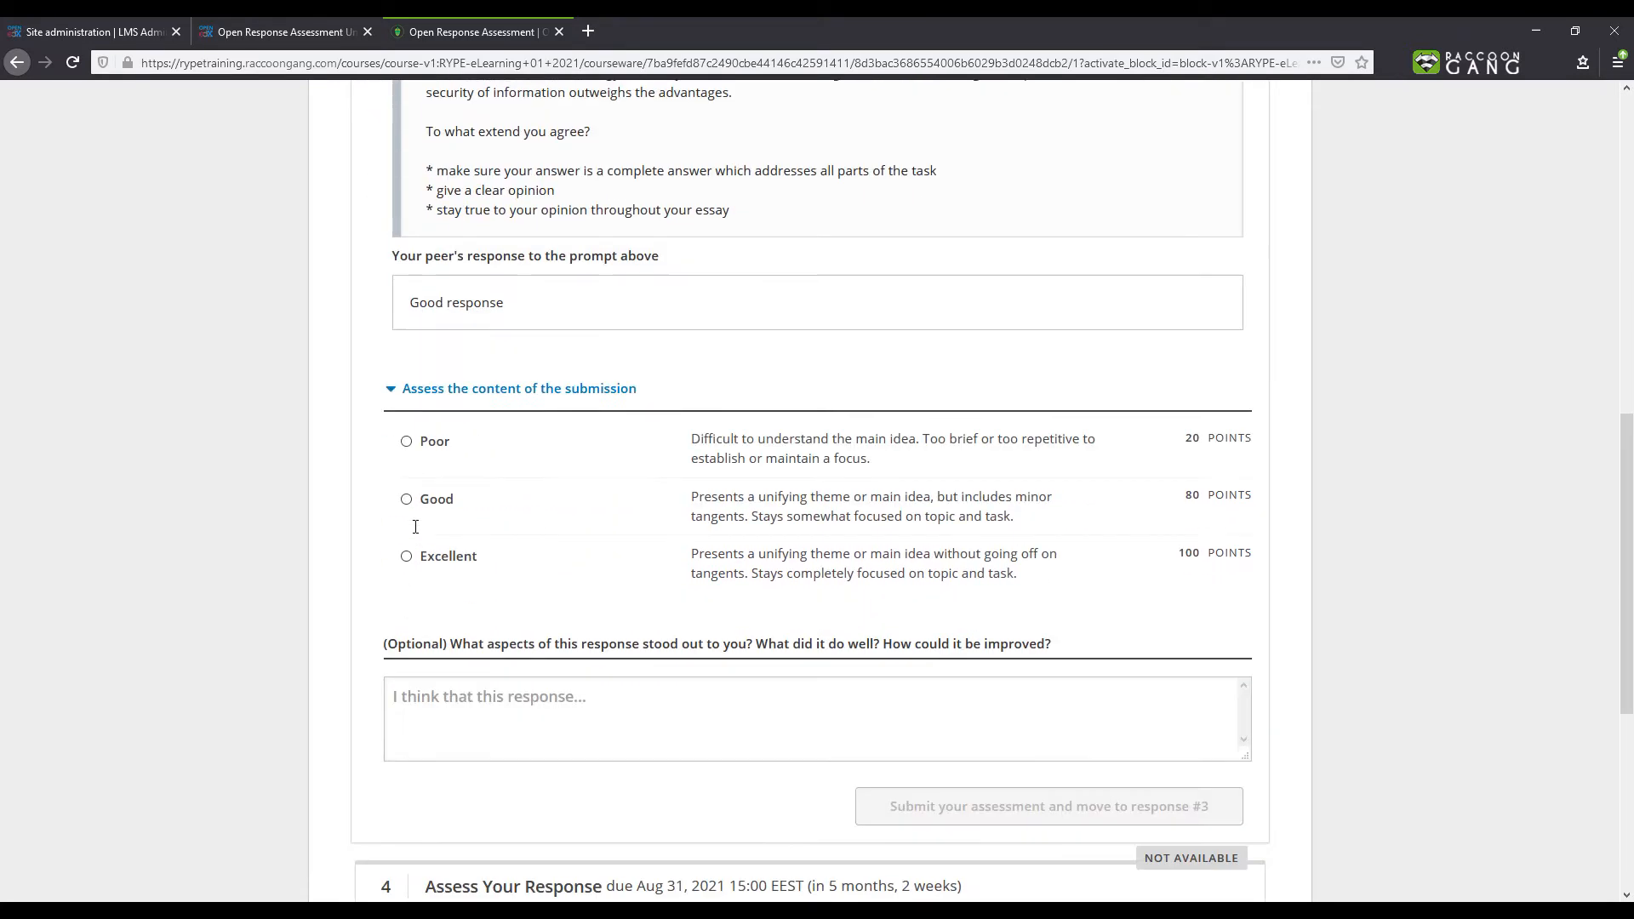
pyautogui.click(406, 409)
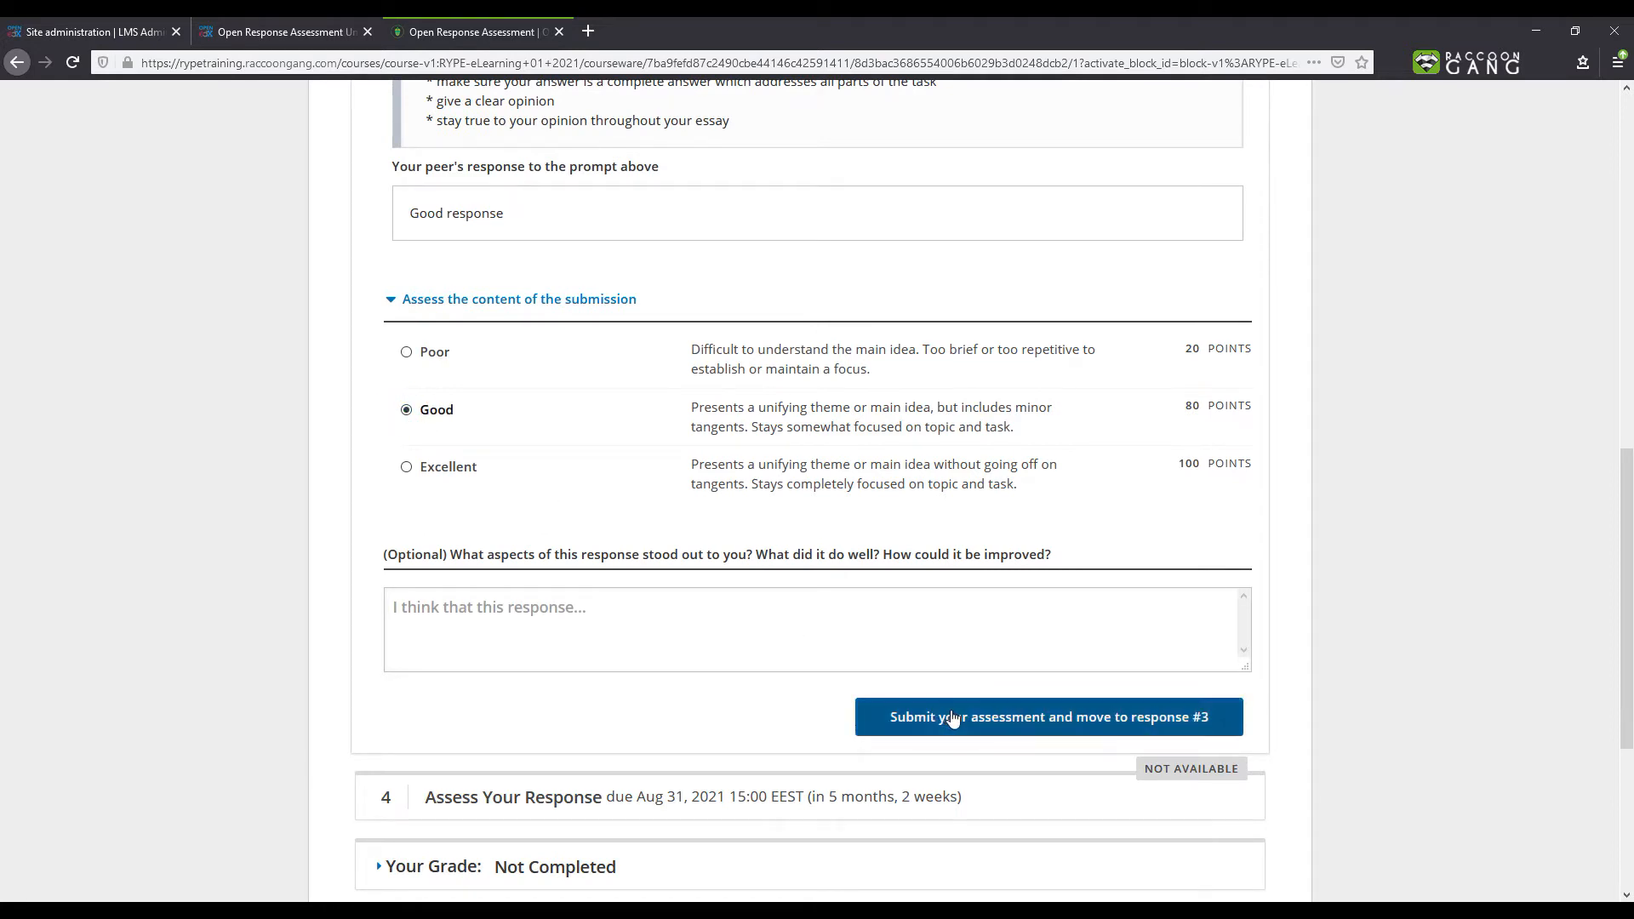
pyautogui.click(951, 716)
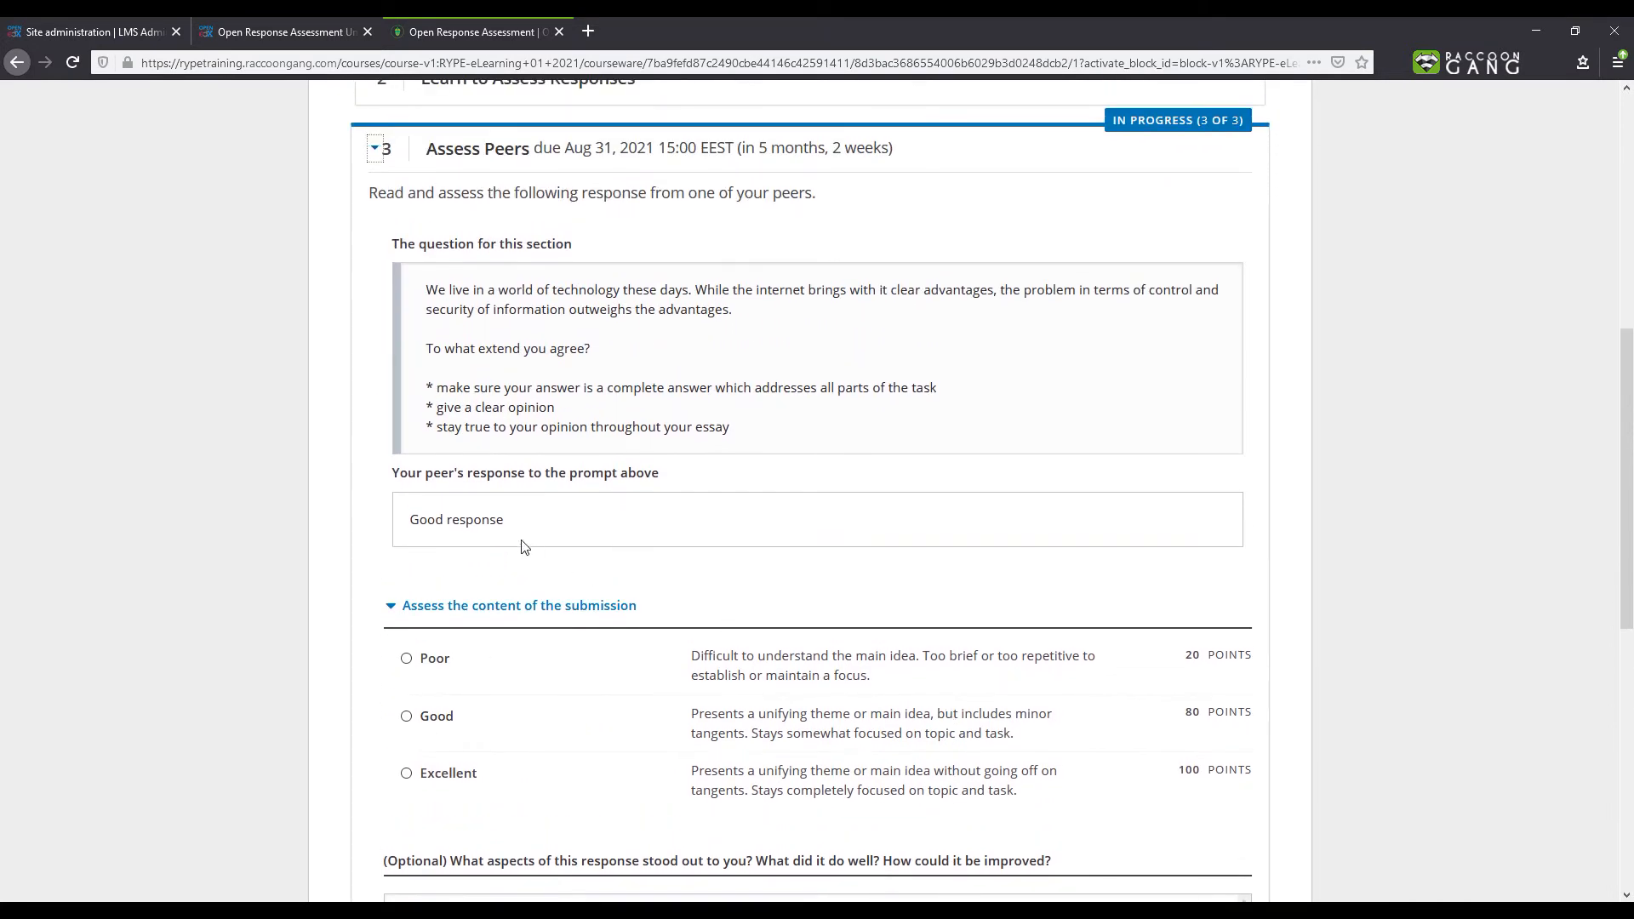
# - Rate the third peer response as Good and submit, moving on to the self assessment
pyautogui.scroll(-2, 524, 546)
pyautogui.click(406, 512)
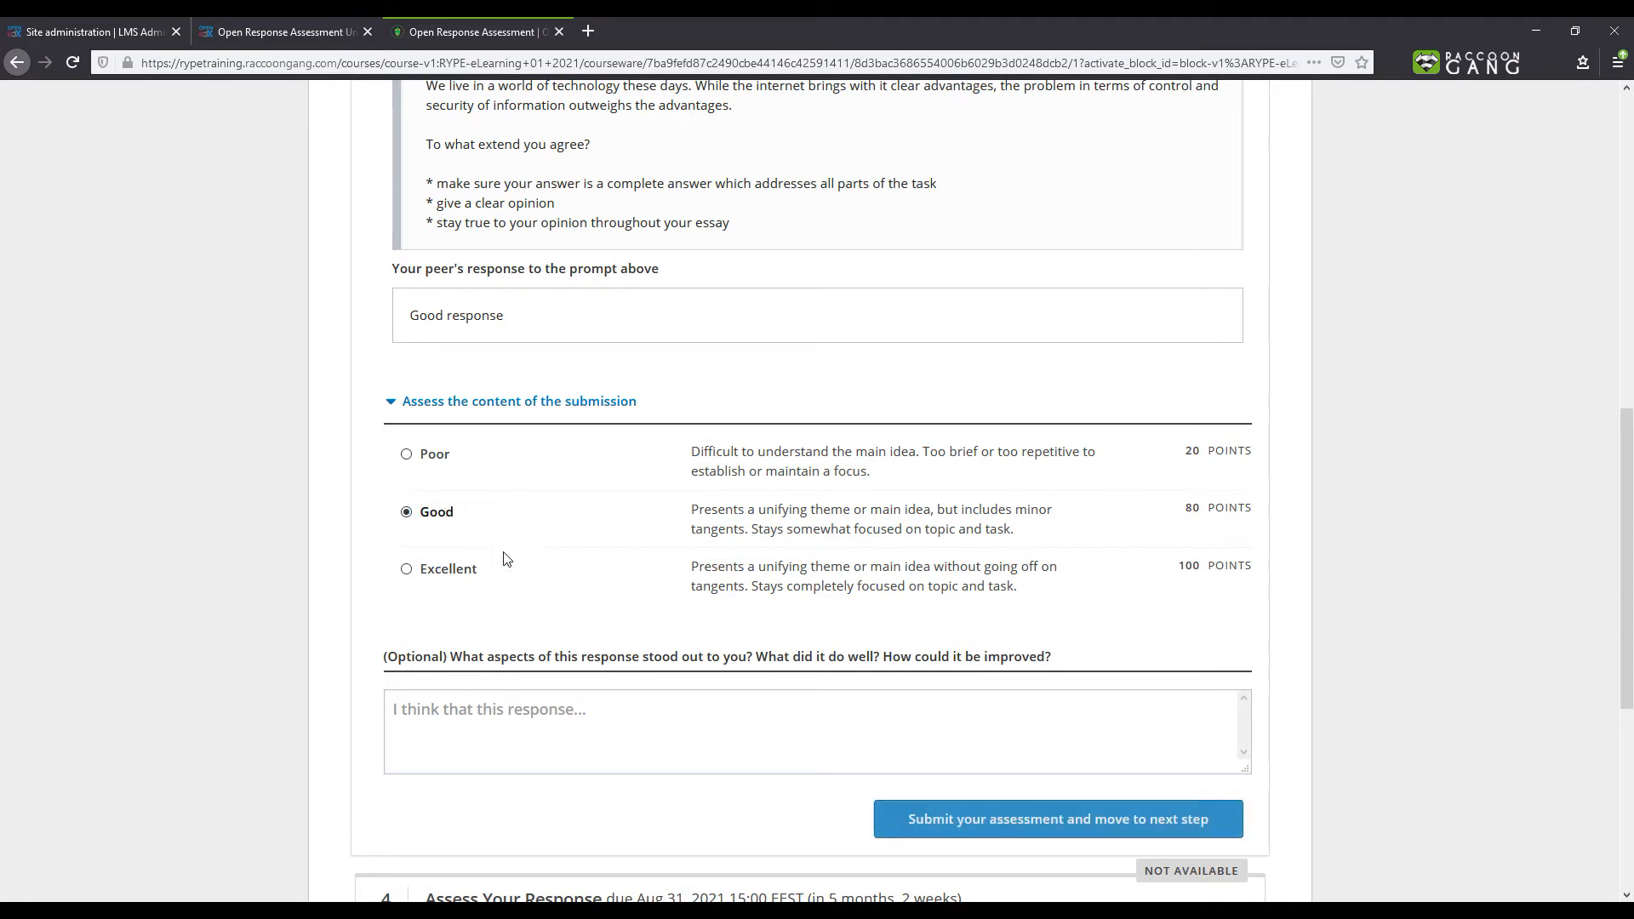
pyautogui.scroll(-1, 664, 615)
pyautogui.click(1052, 733)
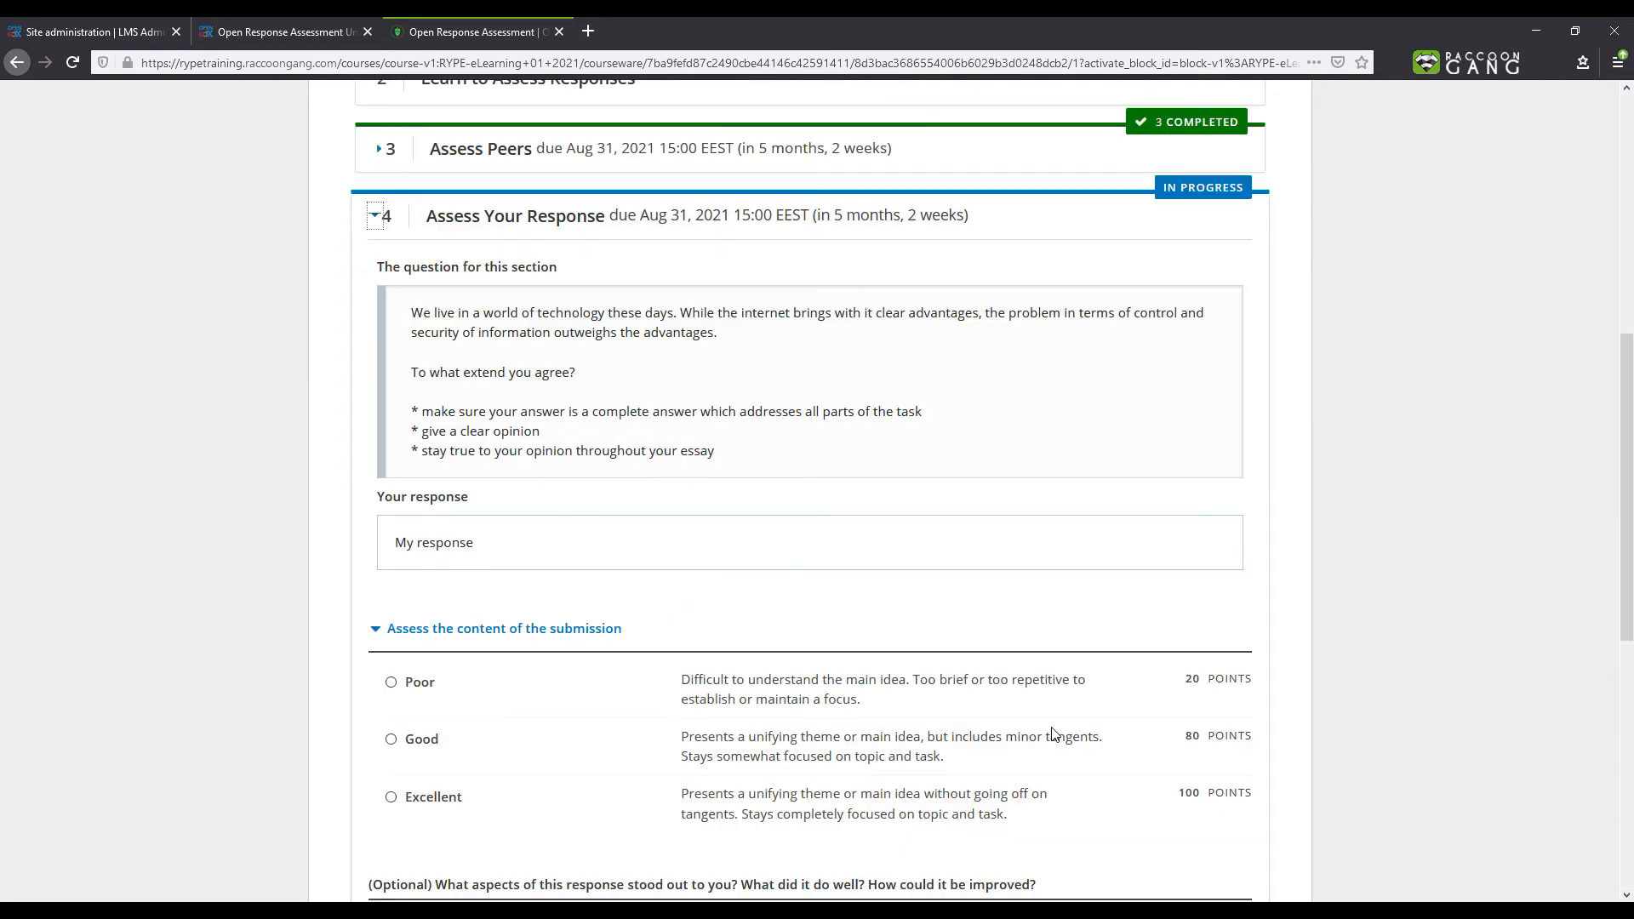
# - Self-assess the response as Excellent with the comment "Well done!!!" and submit it
pyautogui.click(378, 161)
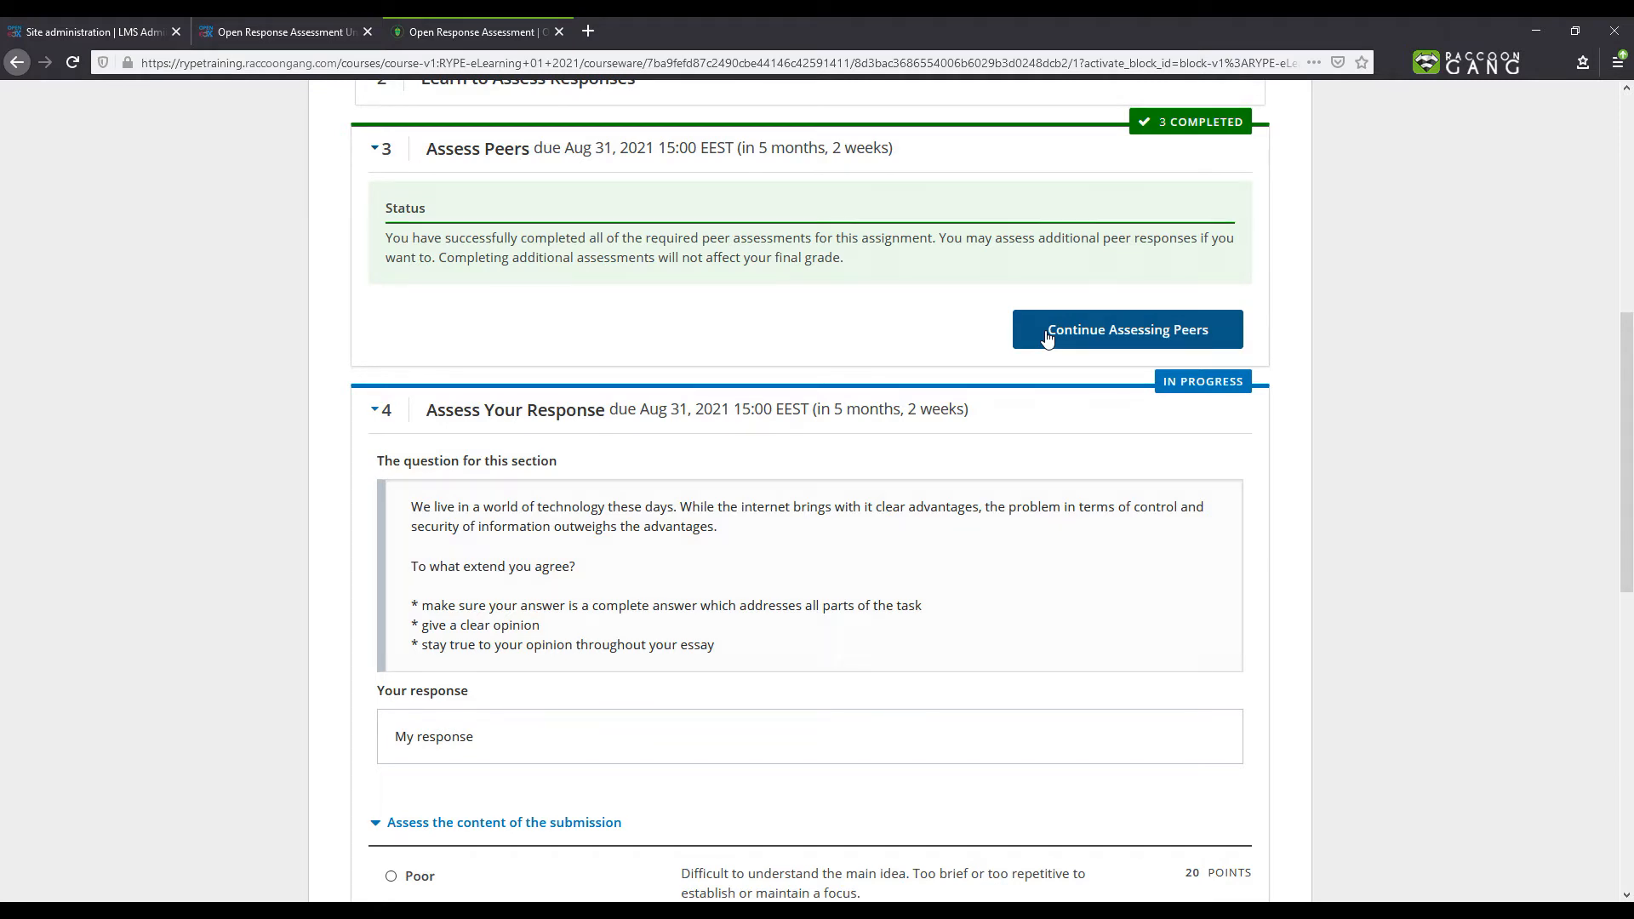
pyautogui.scroll(-3, 598, 555)
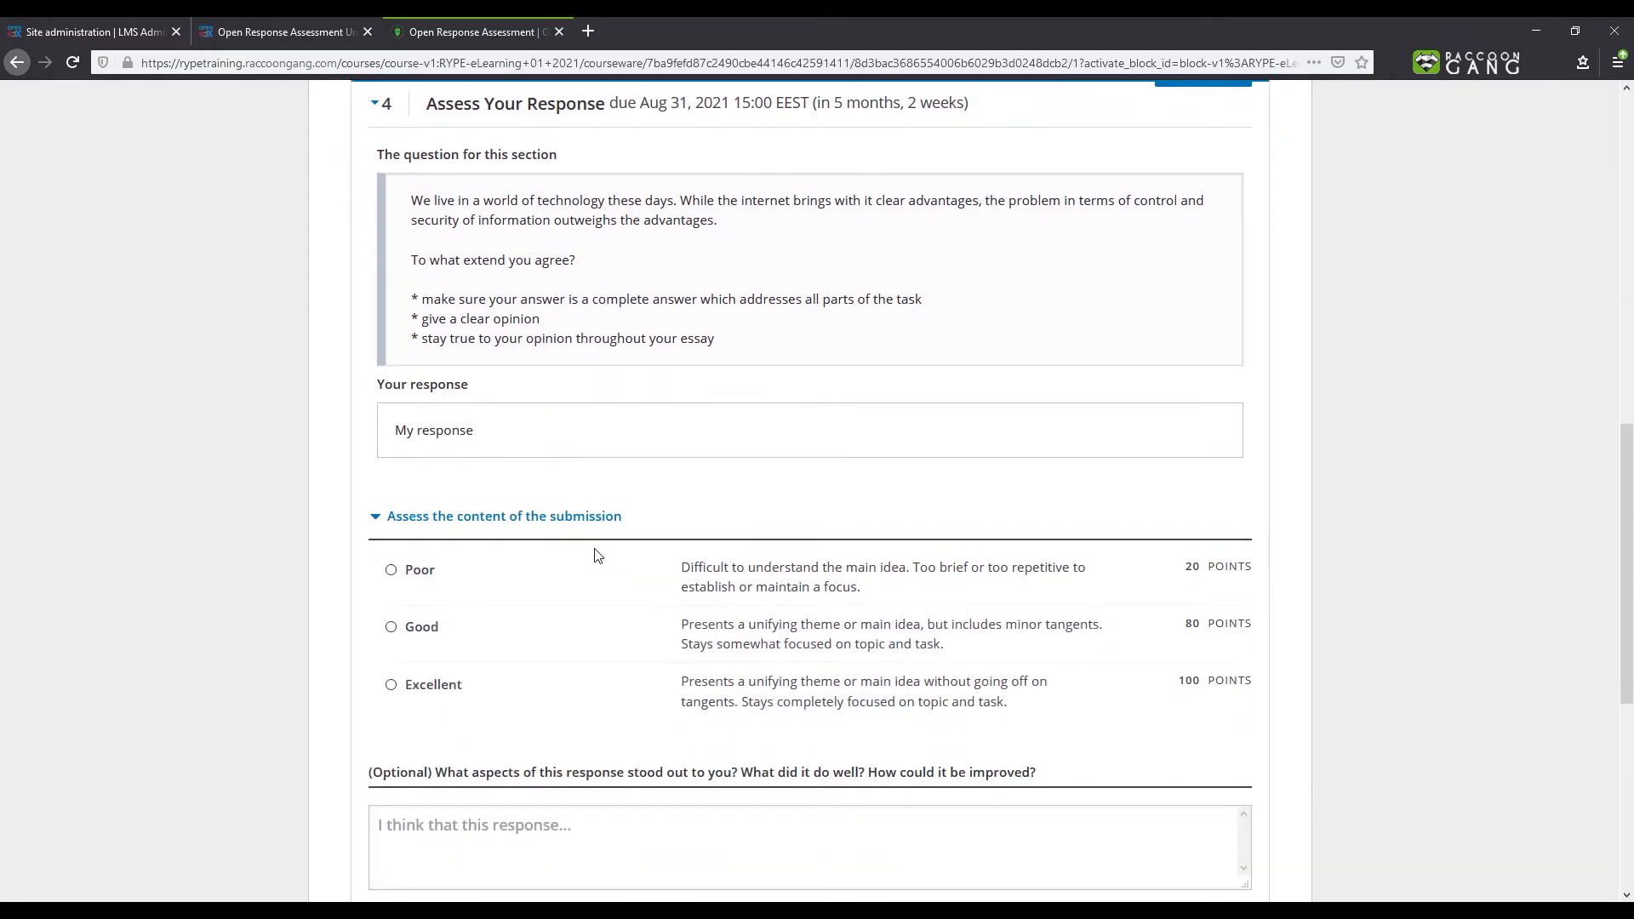
pyautogui.click(392, 686)
pyautogui.scroll(-1, 393, 689)
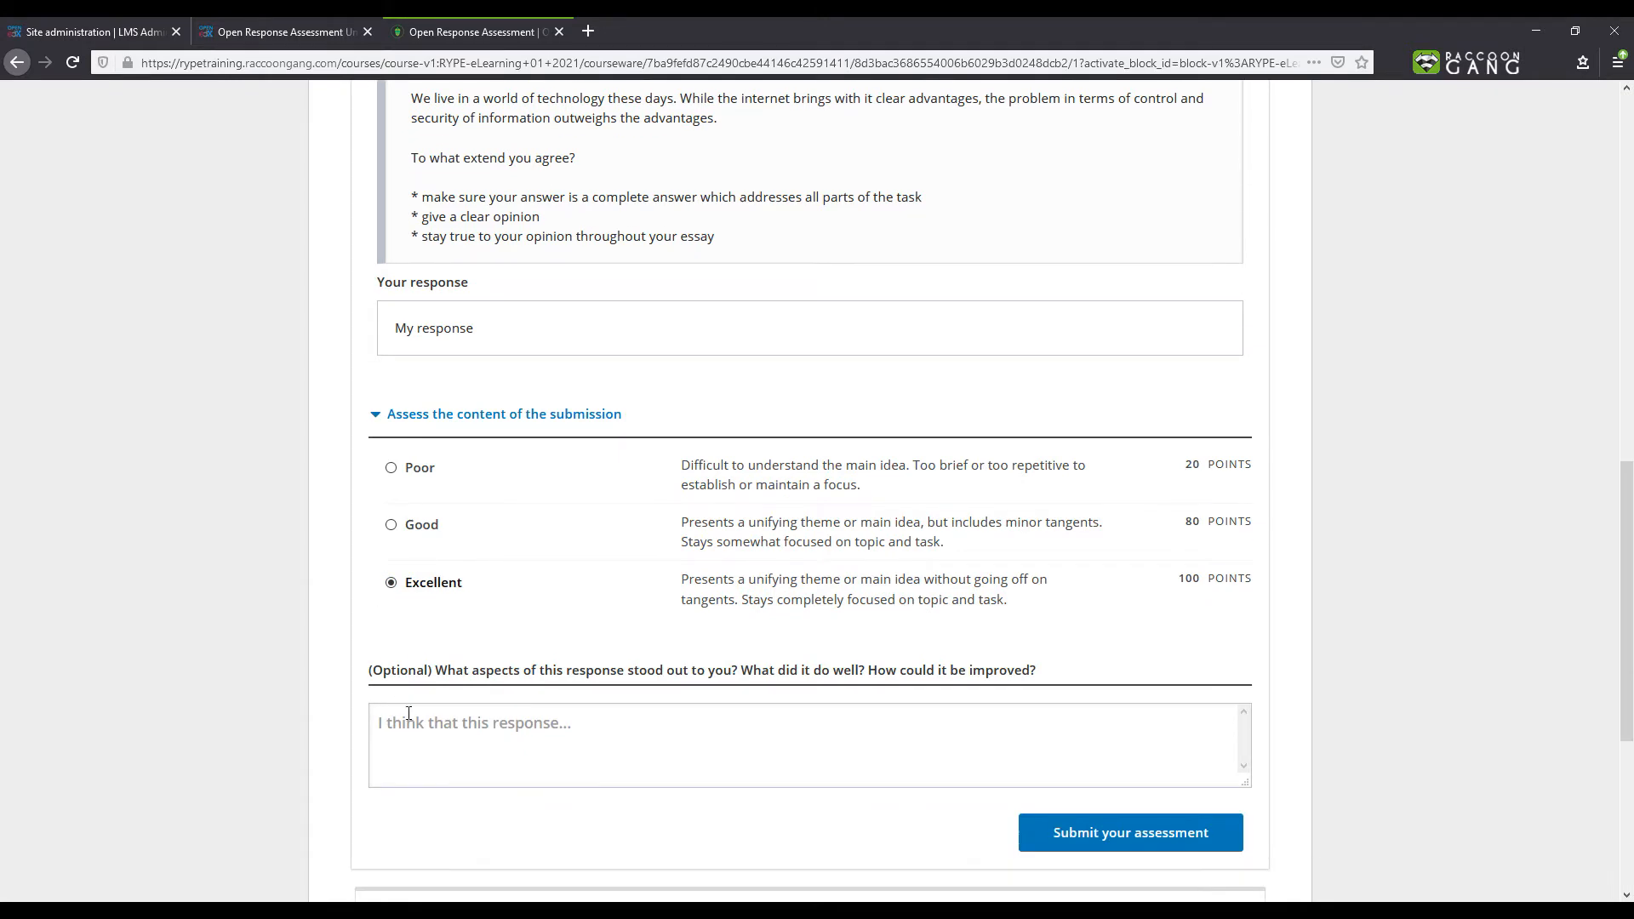
pyautogui.click(408, 722)
pyautogui.write('Well done')
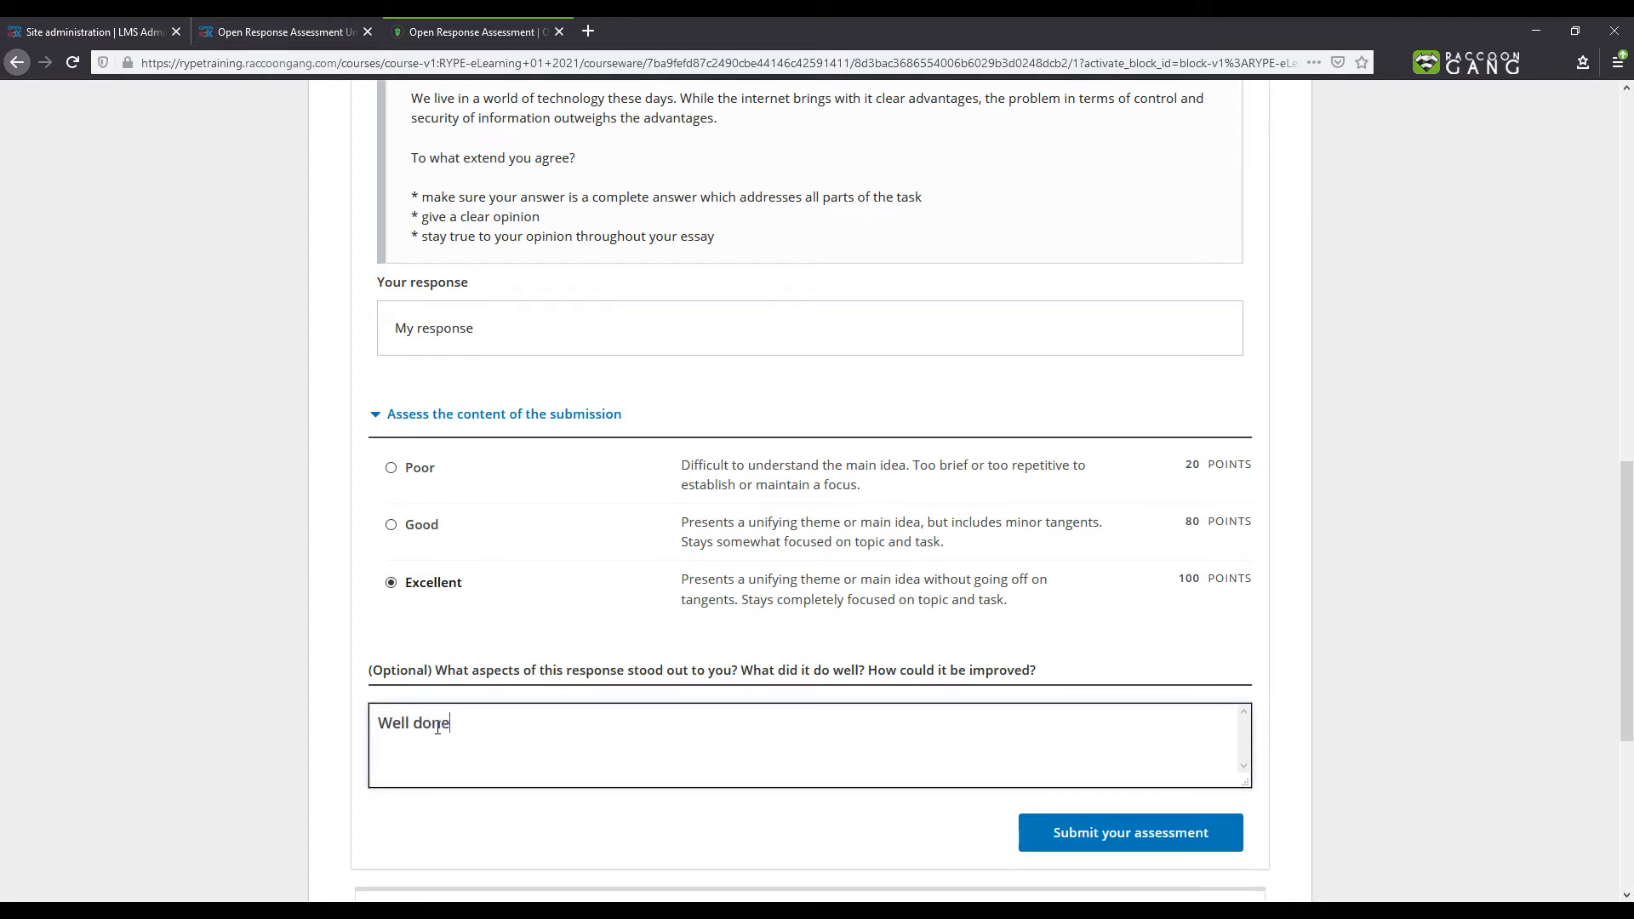
pyautogui.write('!!!')
pyautogui.click(1071, 827)
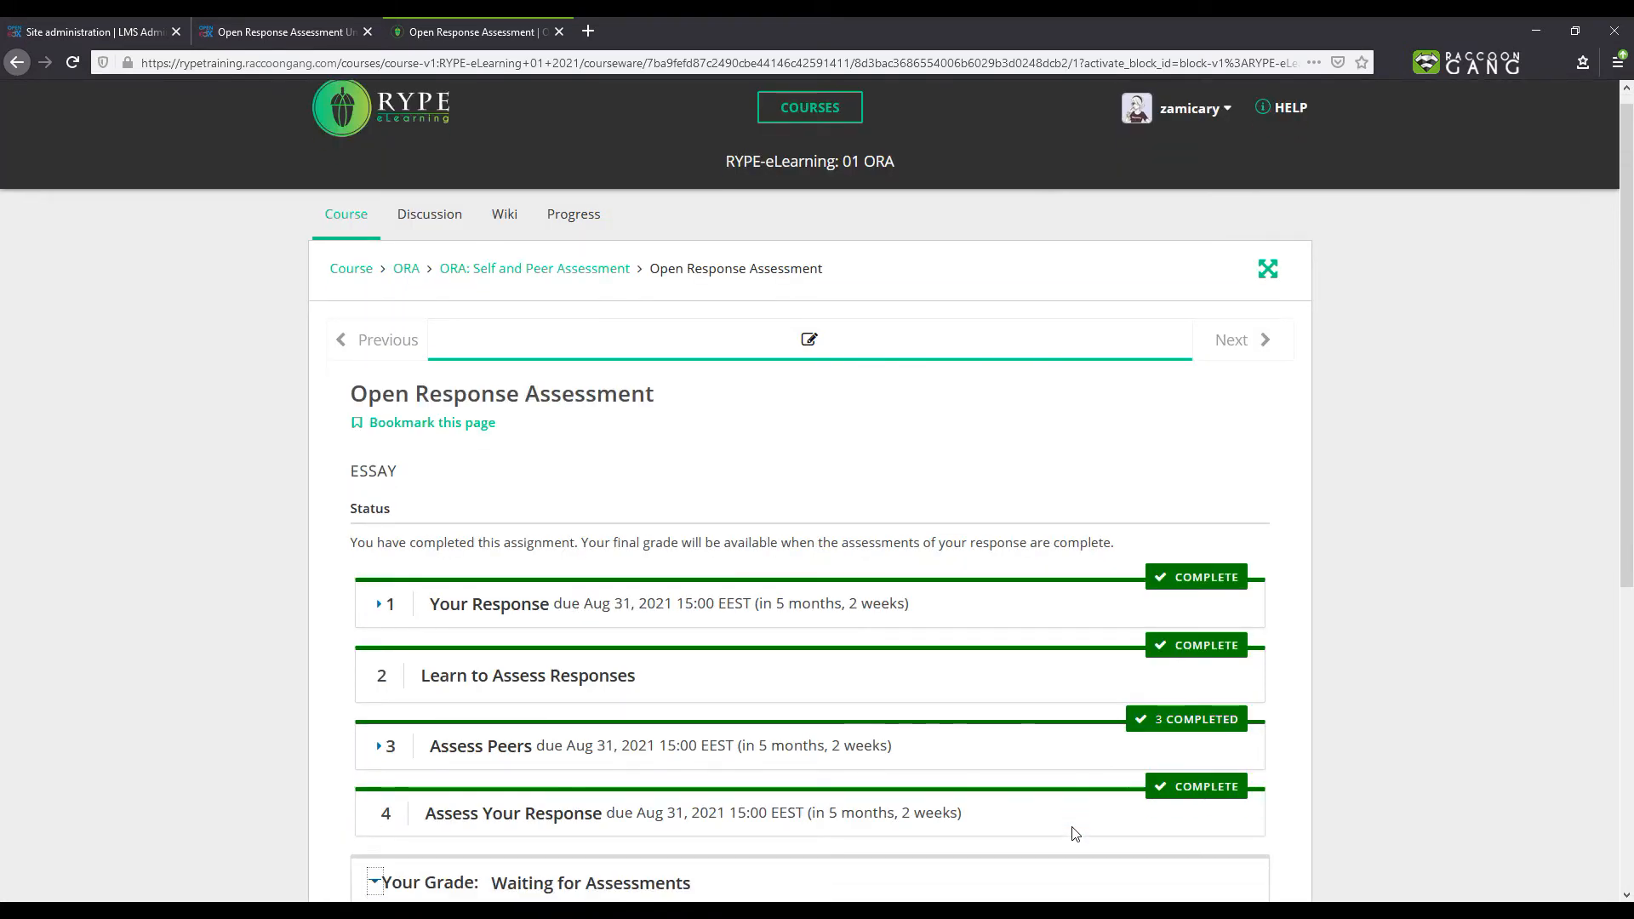
# - Review the final grade and the assessment details of the response
pyautogui.scroll(-5, 1074, 834)
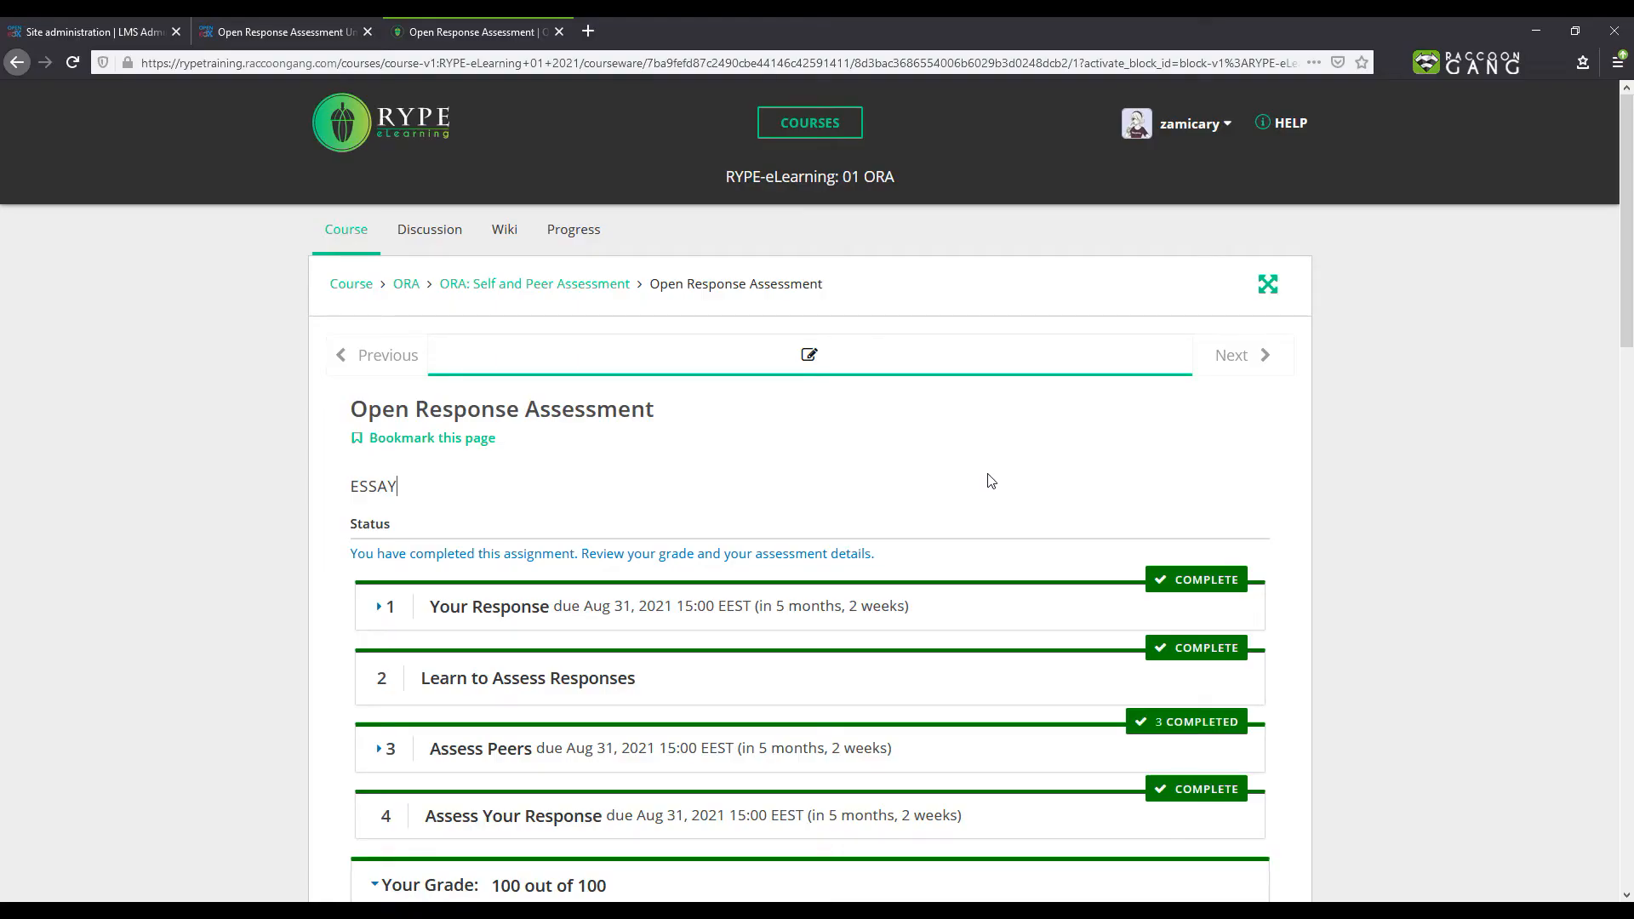
pyautogui.scroll(-6, 990, 481)
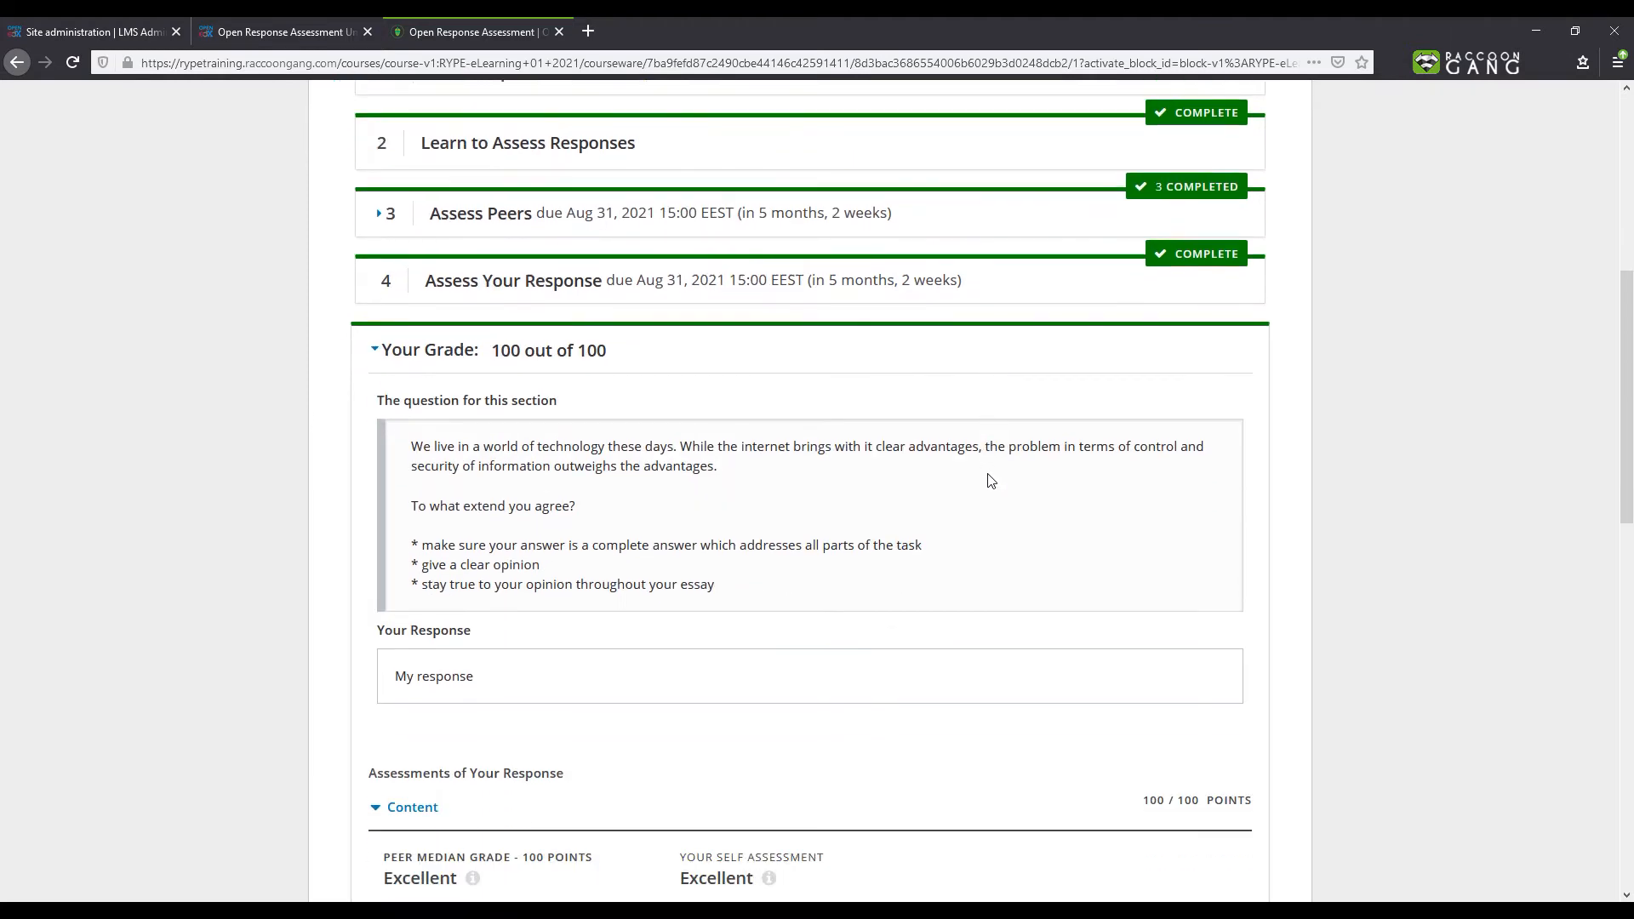
pyautogui.scroll(-1, 990, 481)
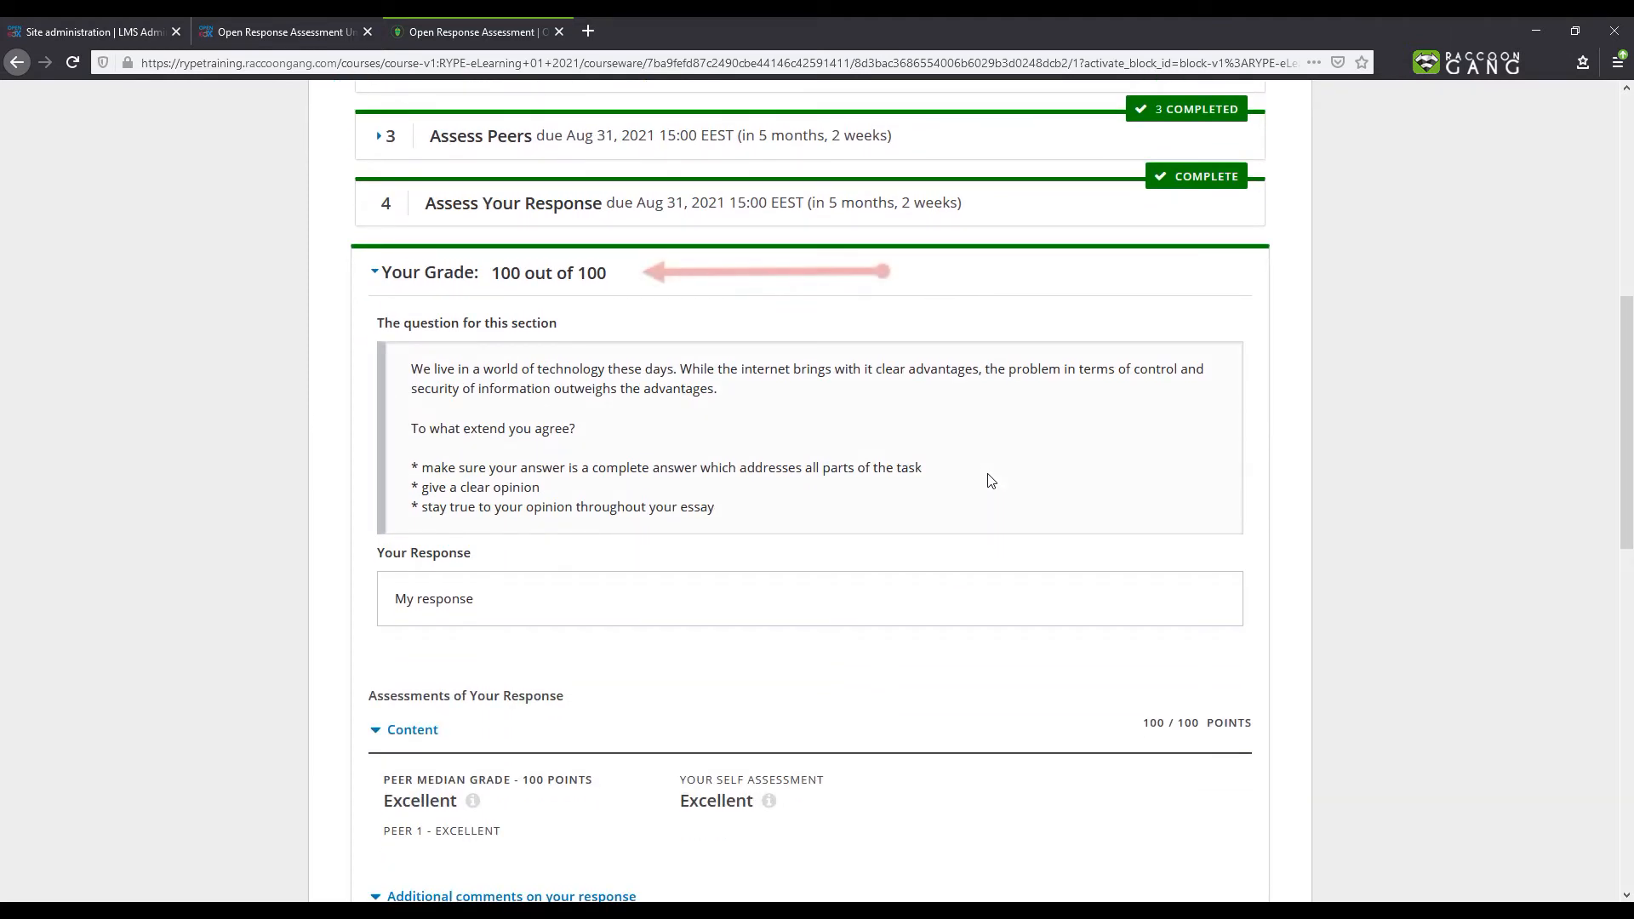
pyautogui.scroll(-6, 989, 481)
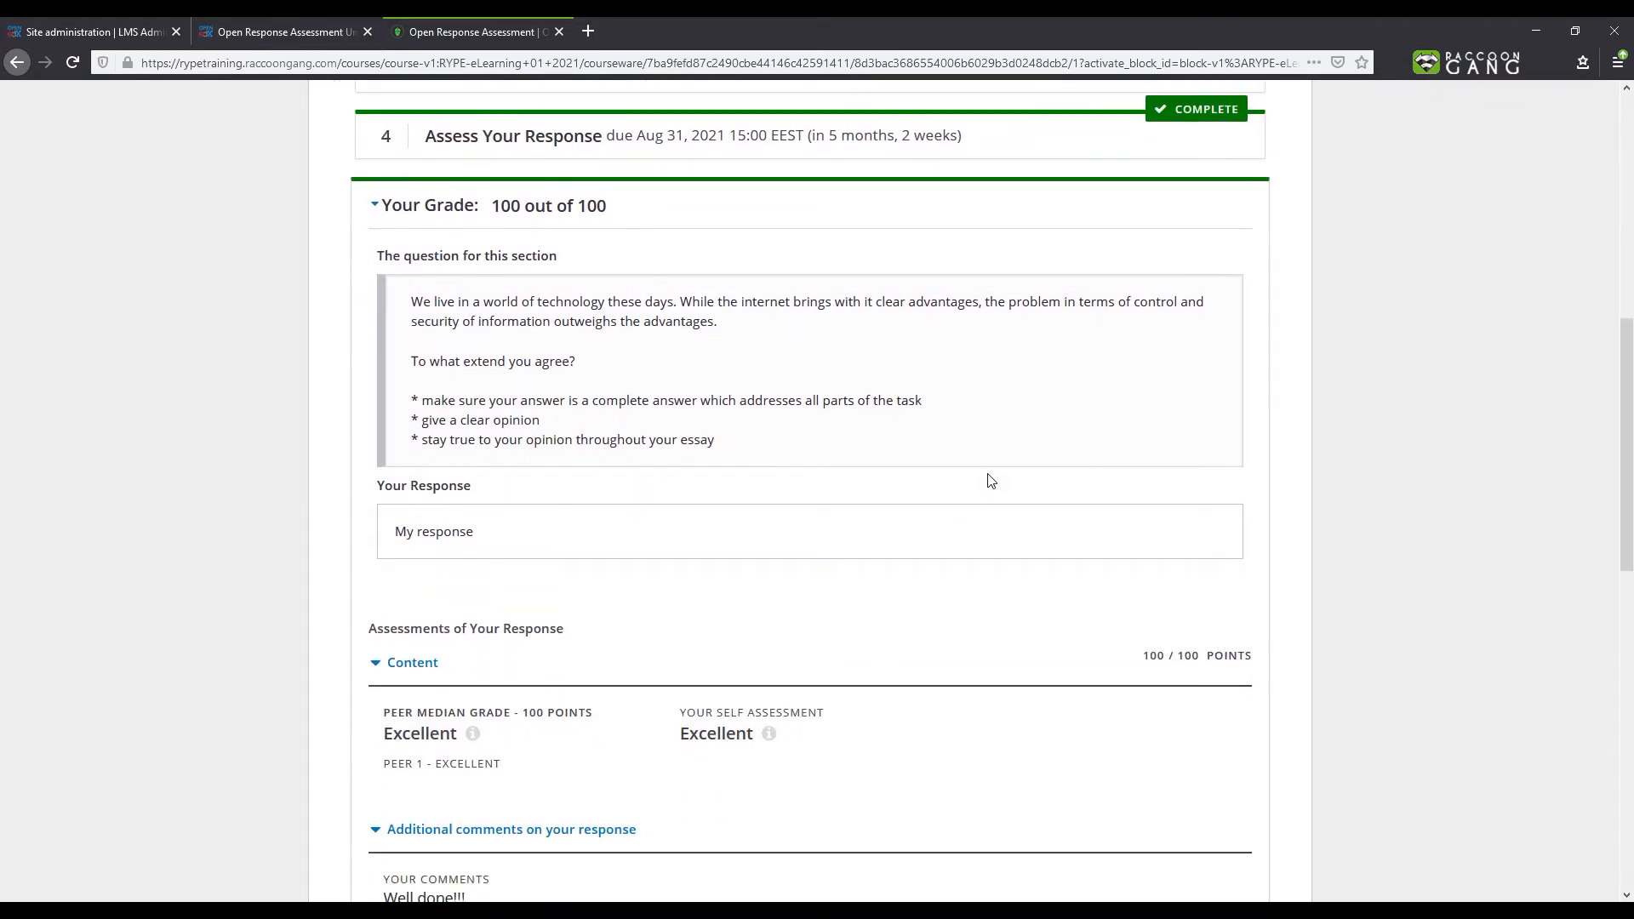
# - Mark the peer assessments as useful, enter the feedback "Thanks!" and submit it
pyautogui.scroll(-3, 990, 481)
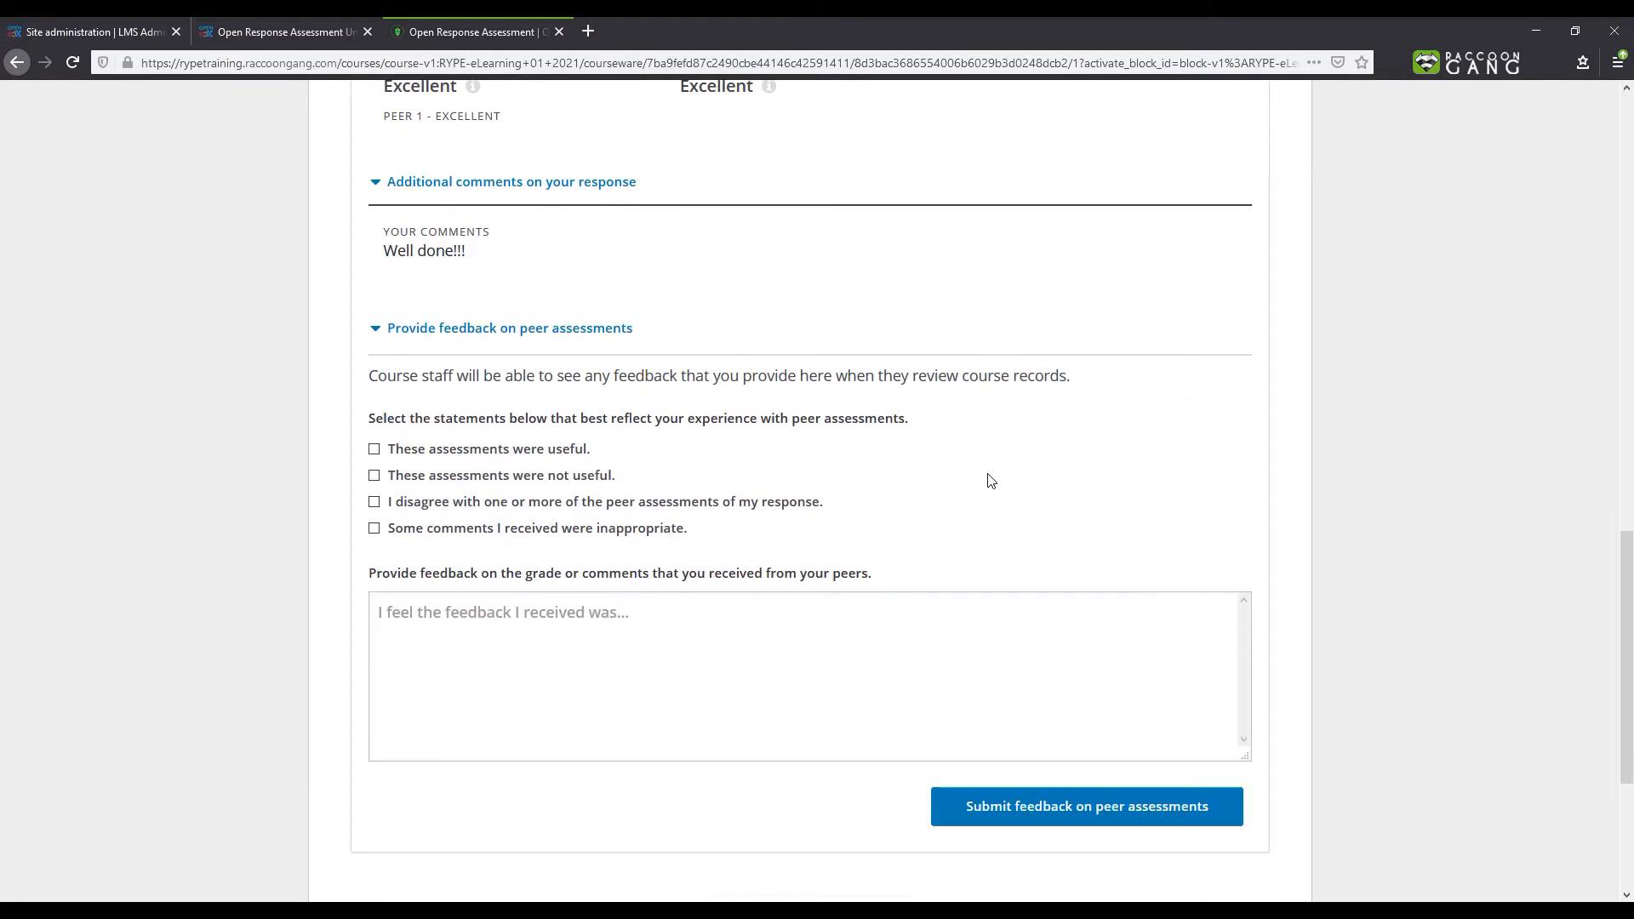
pyautogui.scroll(-1, 990, 481)
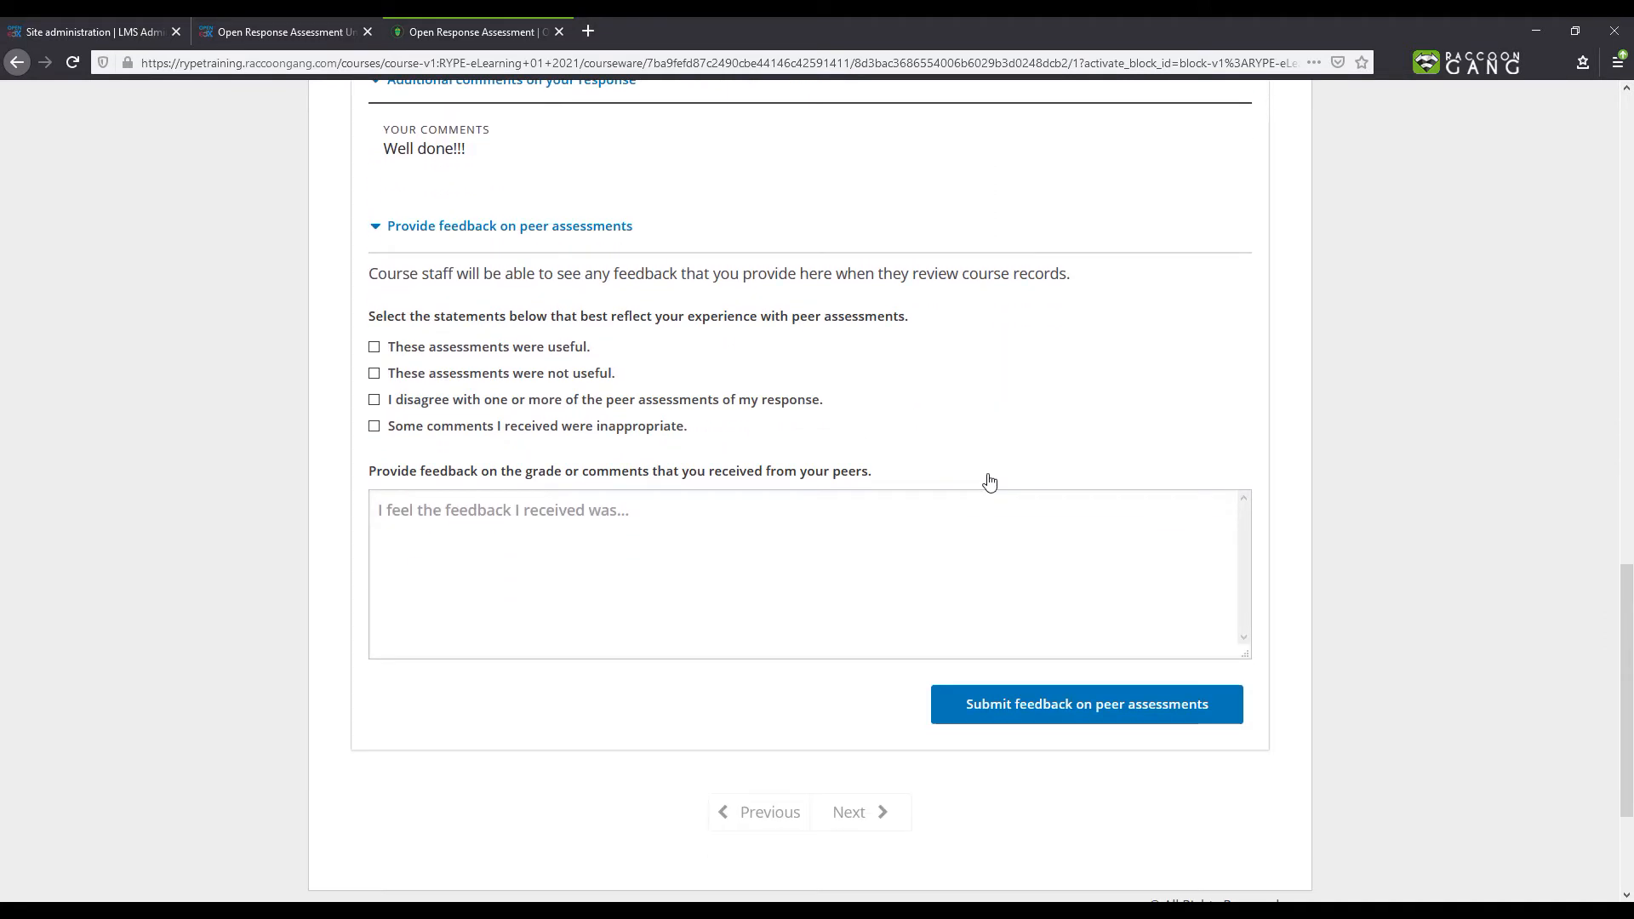
pyautogui.click(544, 346)
pyautogui.click(510, 532)
pyautogui.write('Thanks!')
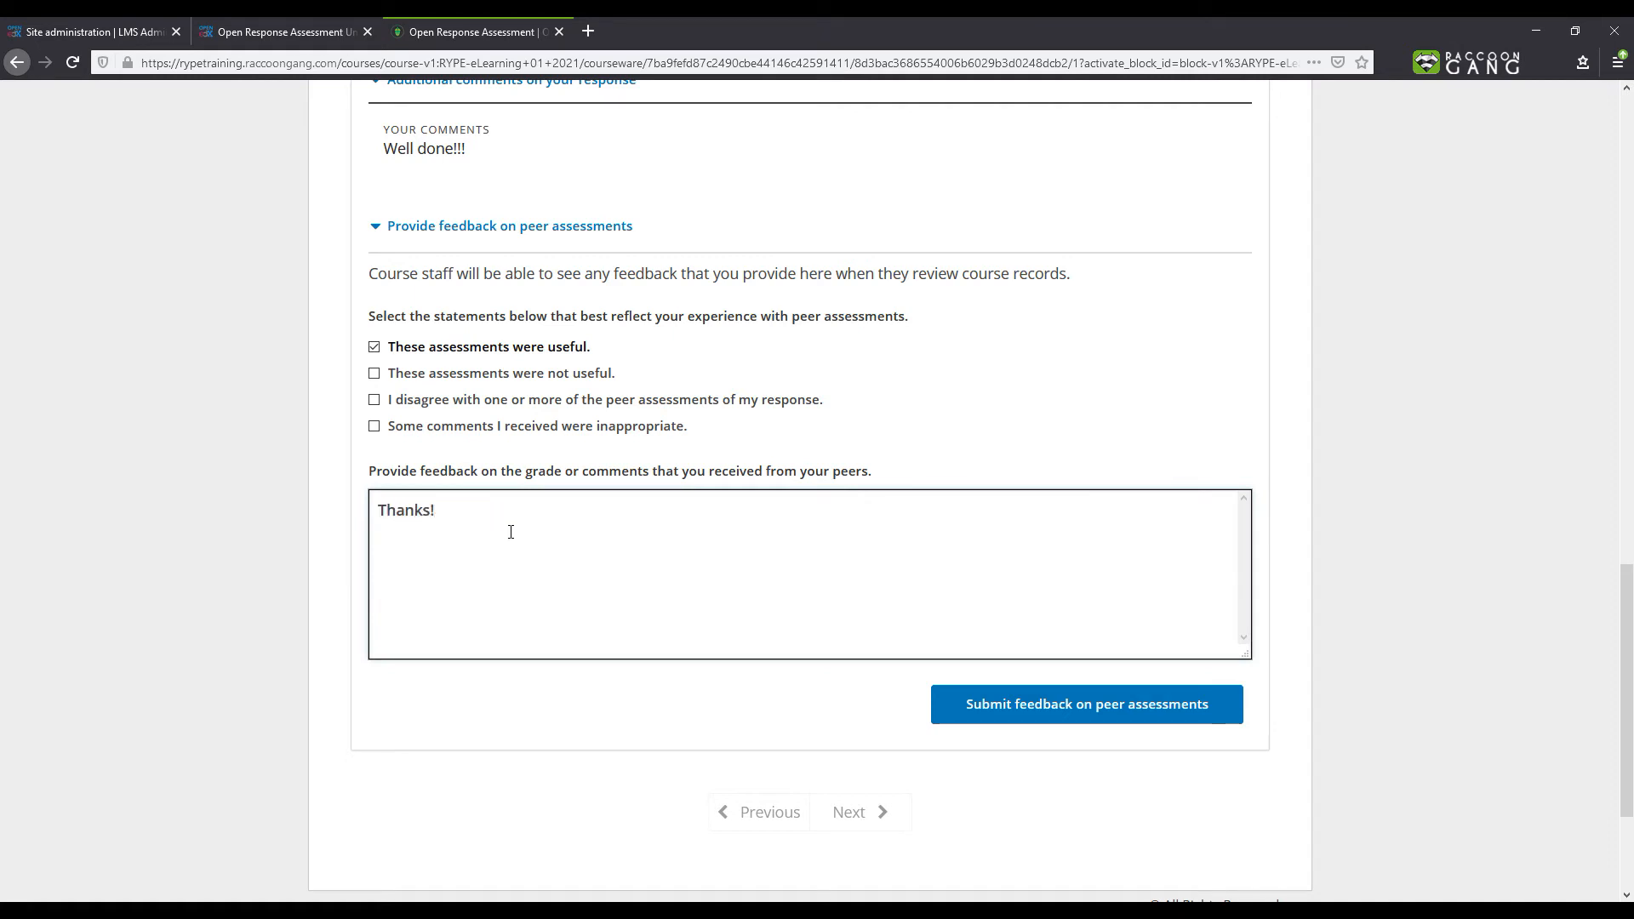
pyautogui.click(1013, 715)
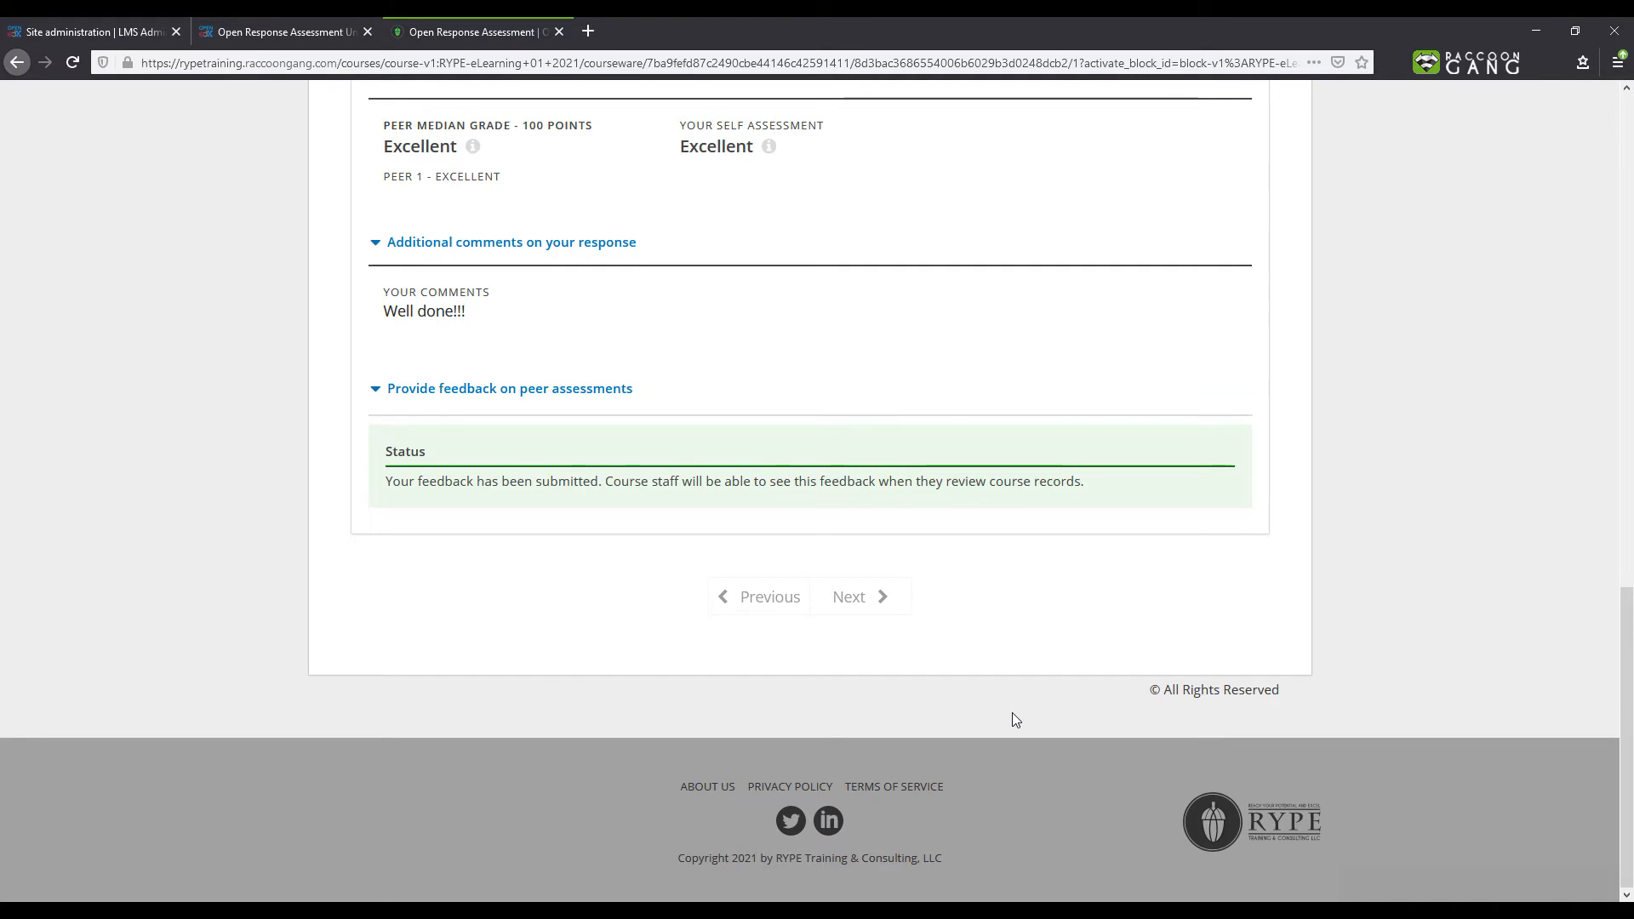
# - Enable the Staff Assessment step in the Essay component's settings, save it, and publish the unit
pyautogui.scroll(6, 1012, 713)
pyautogui.scroll(9, 1007, 719)
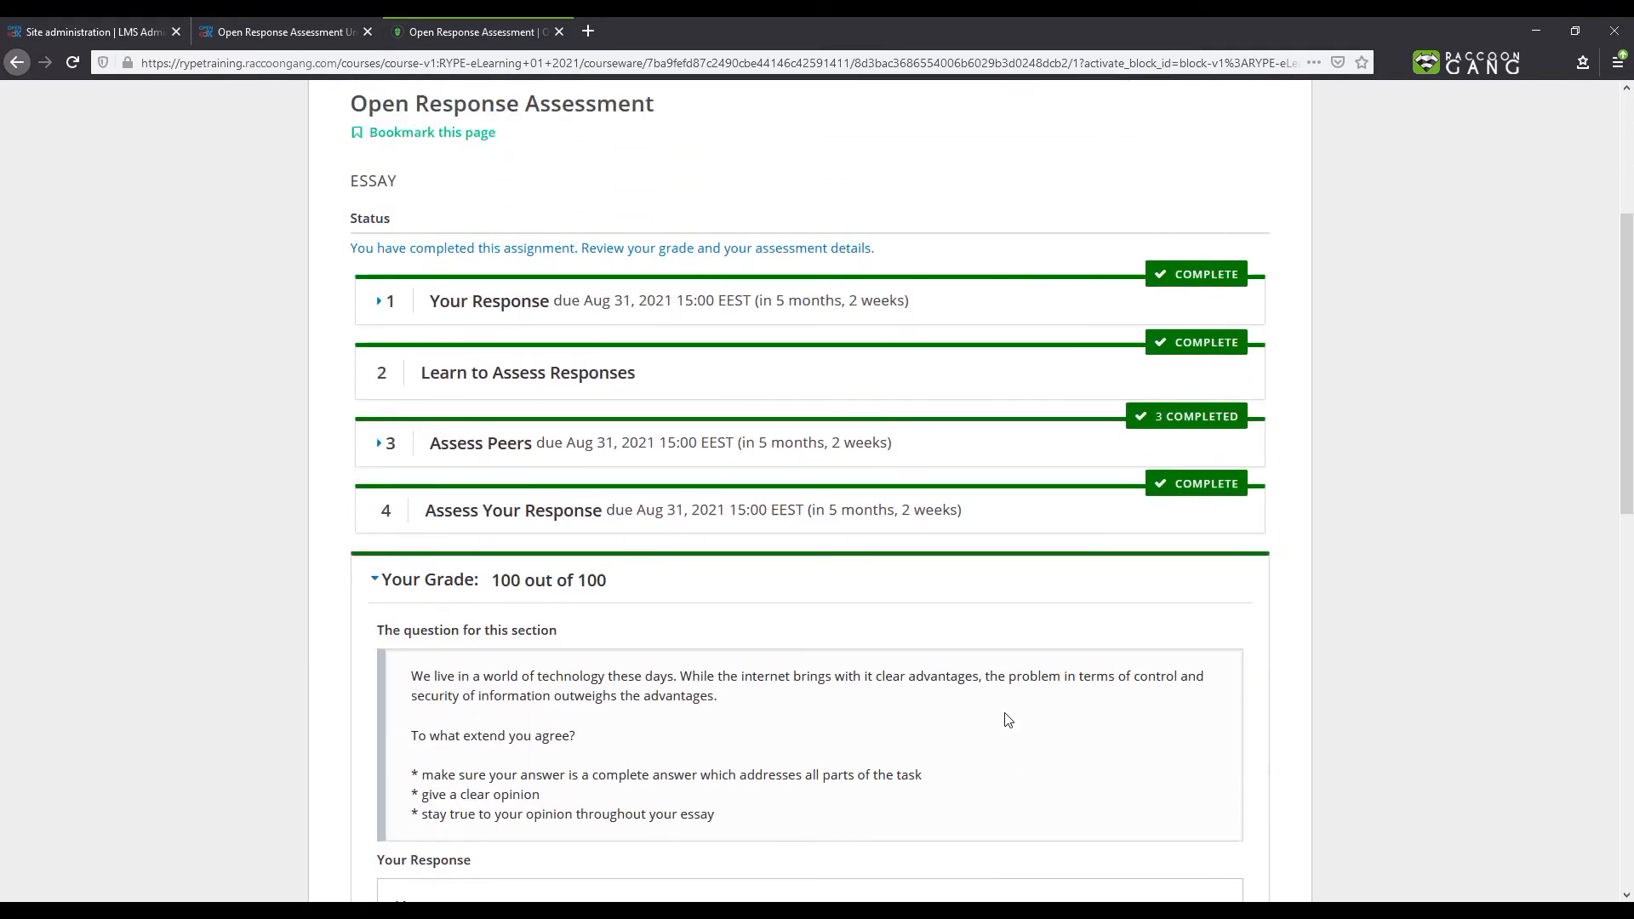
pyautogui.click(574, 230)
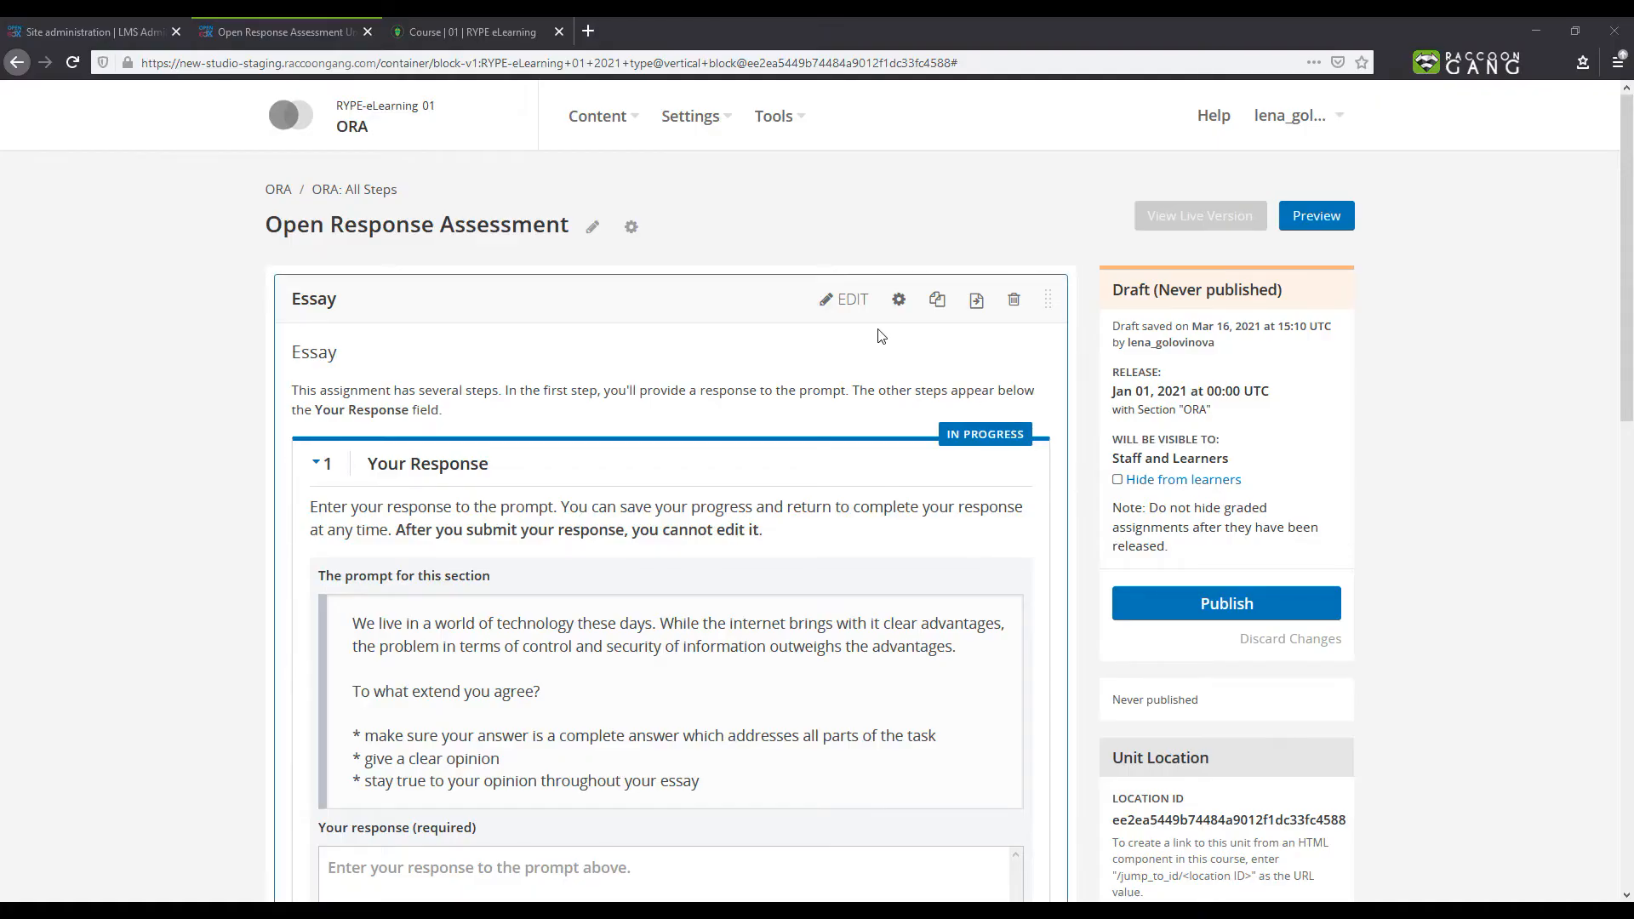
pyautogui.click(852, 308)
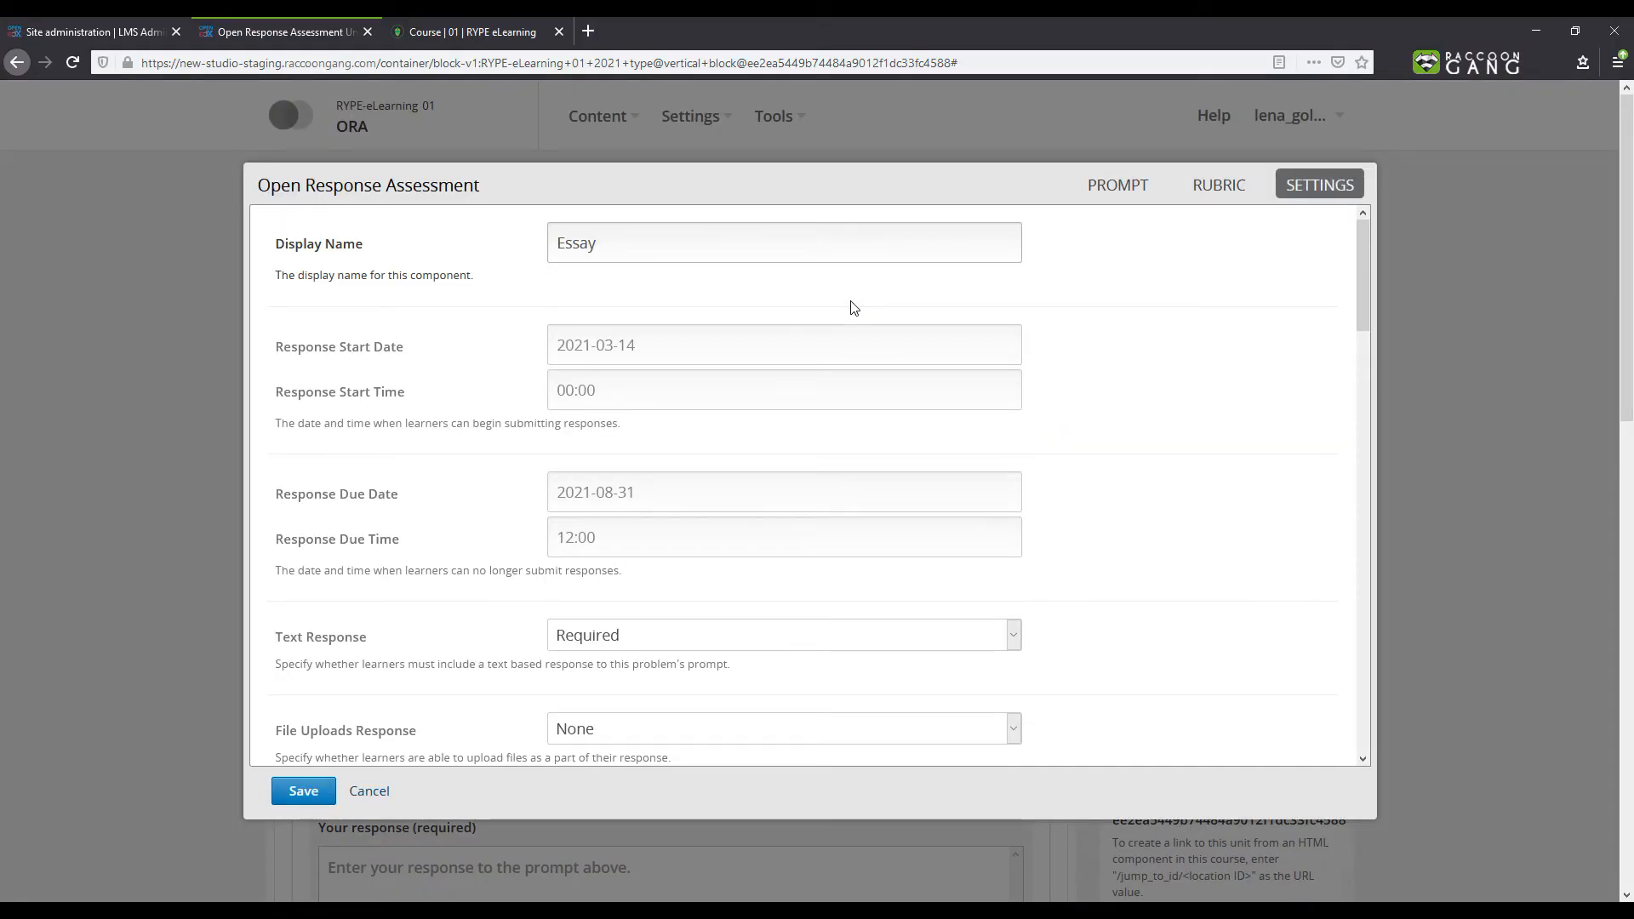
pyautogui.scroll(-10, 853, 307)
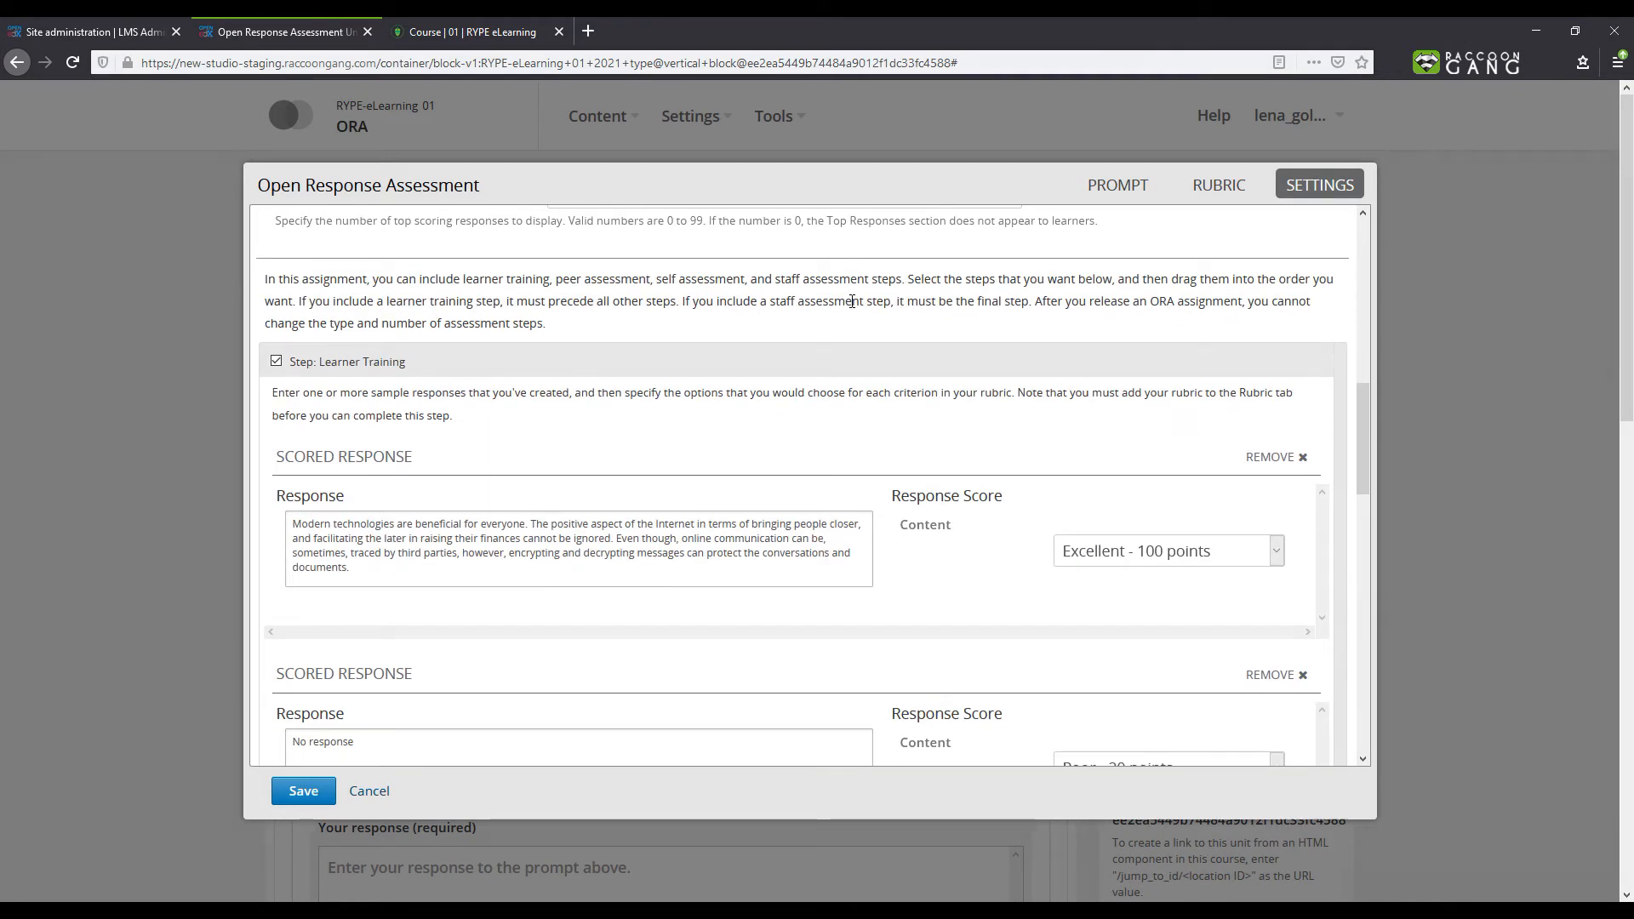
pyautogui.scroll(-7, 852, 301)
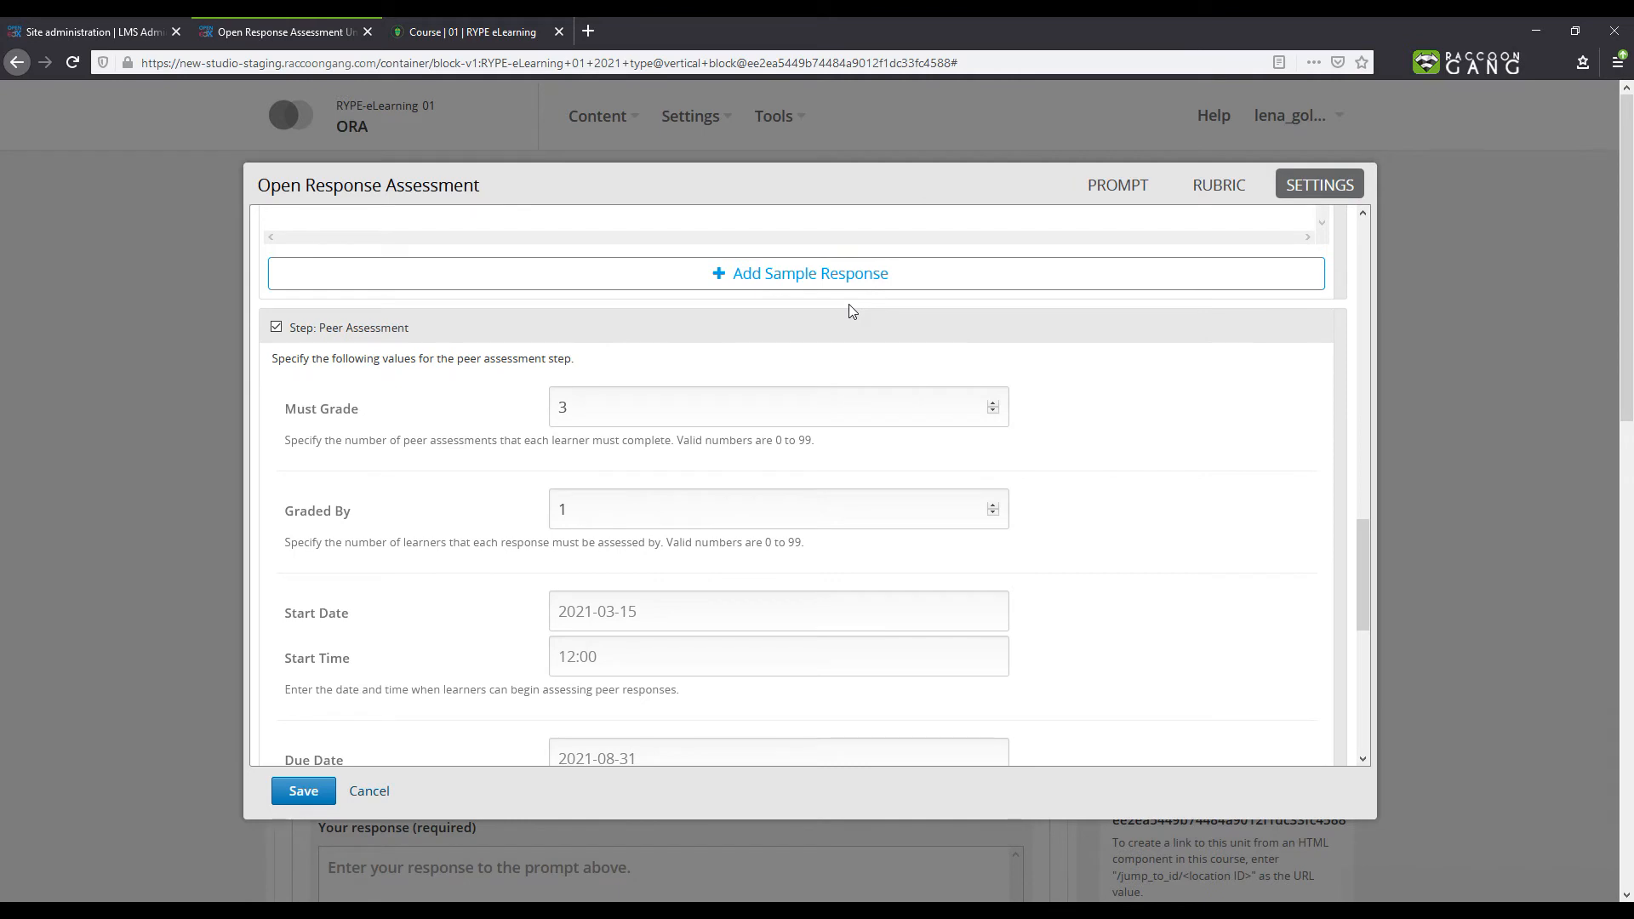
pyautogui.scroll(-6, 850, 305)
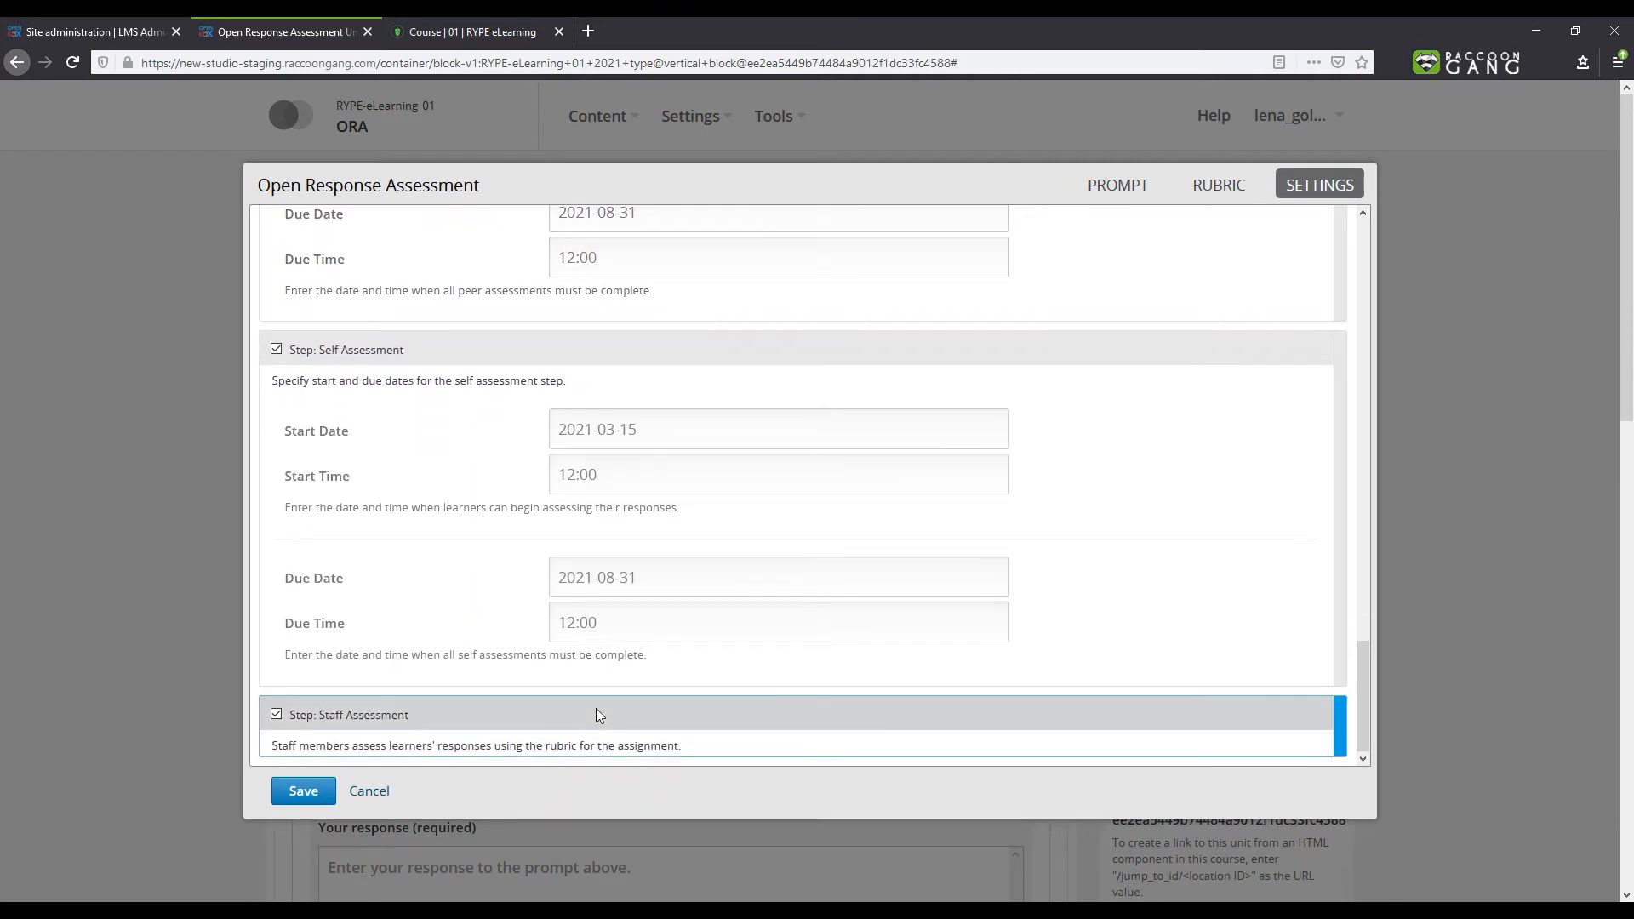
pyautogui.click(304, 791)
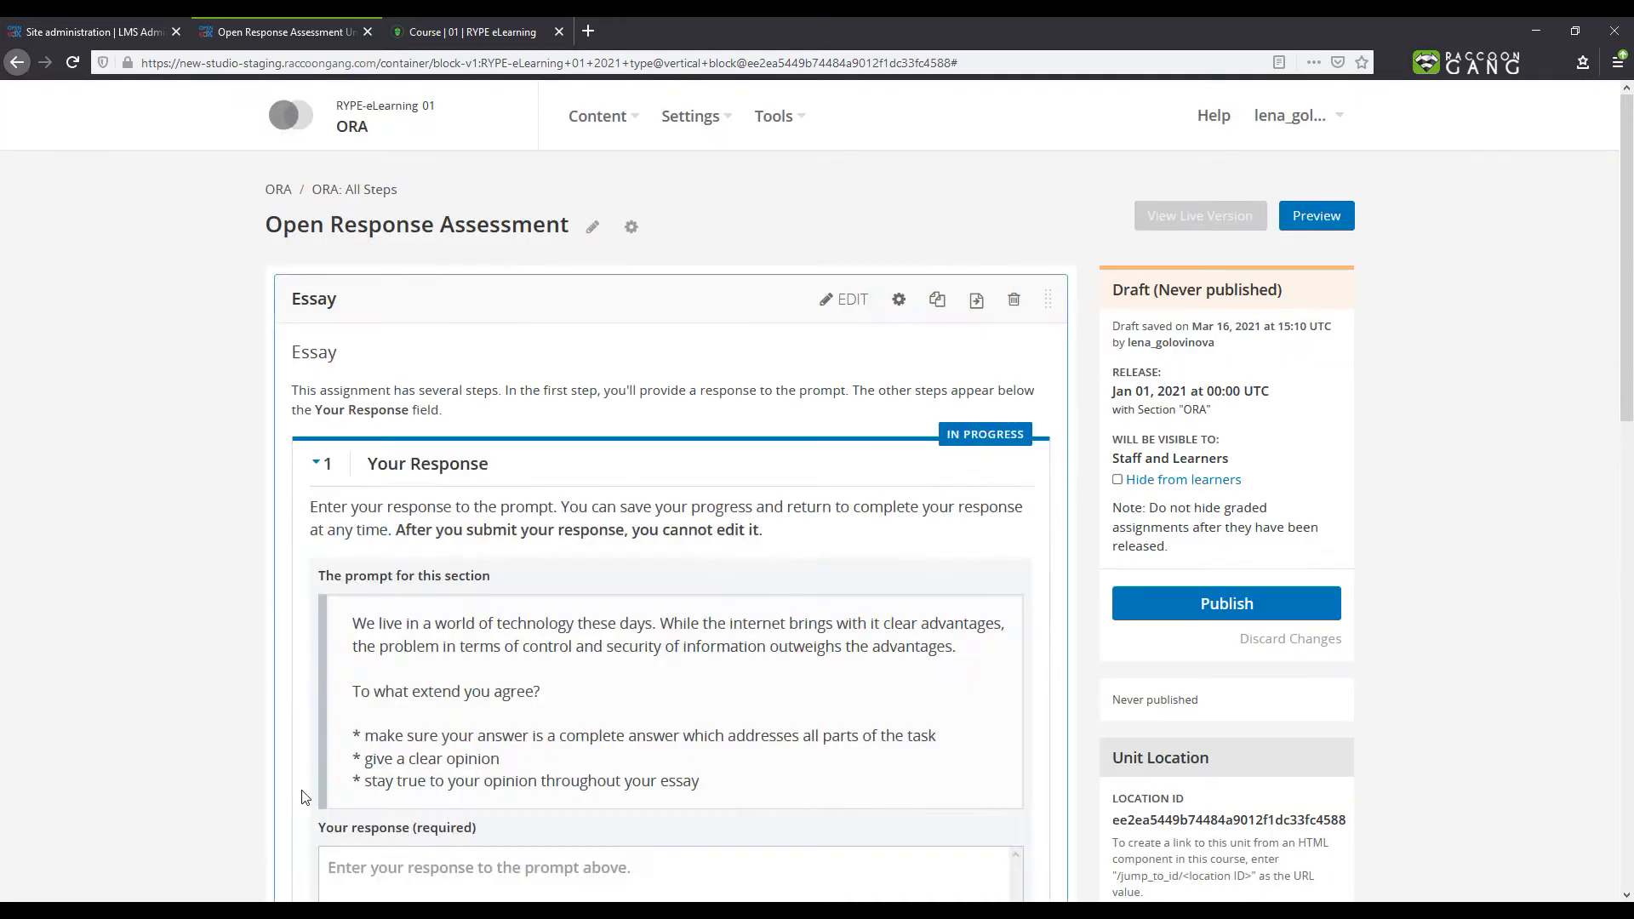
pyautogui.click(1155, 600)
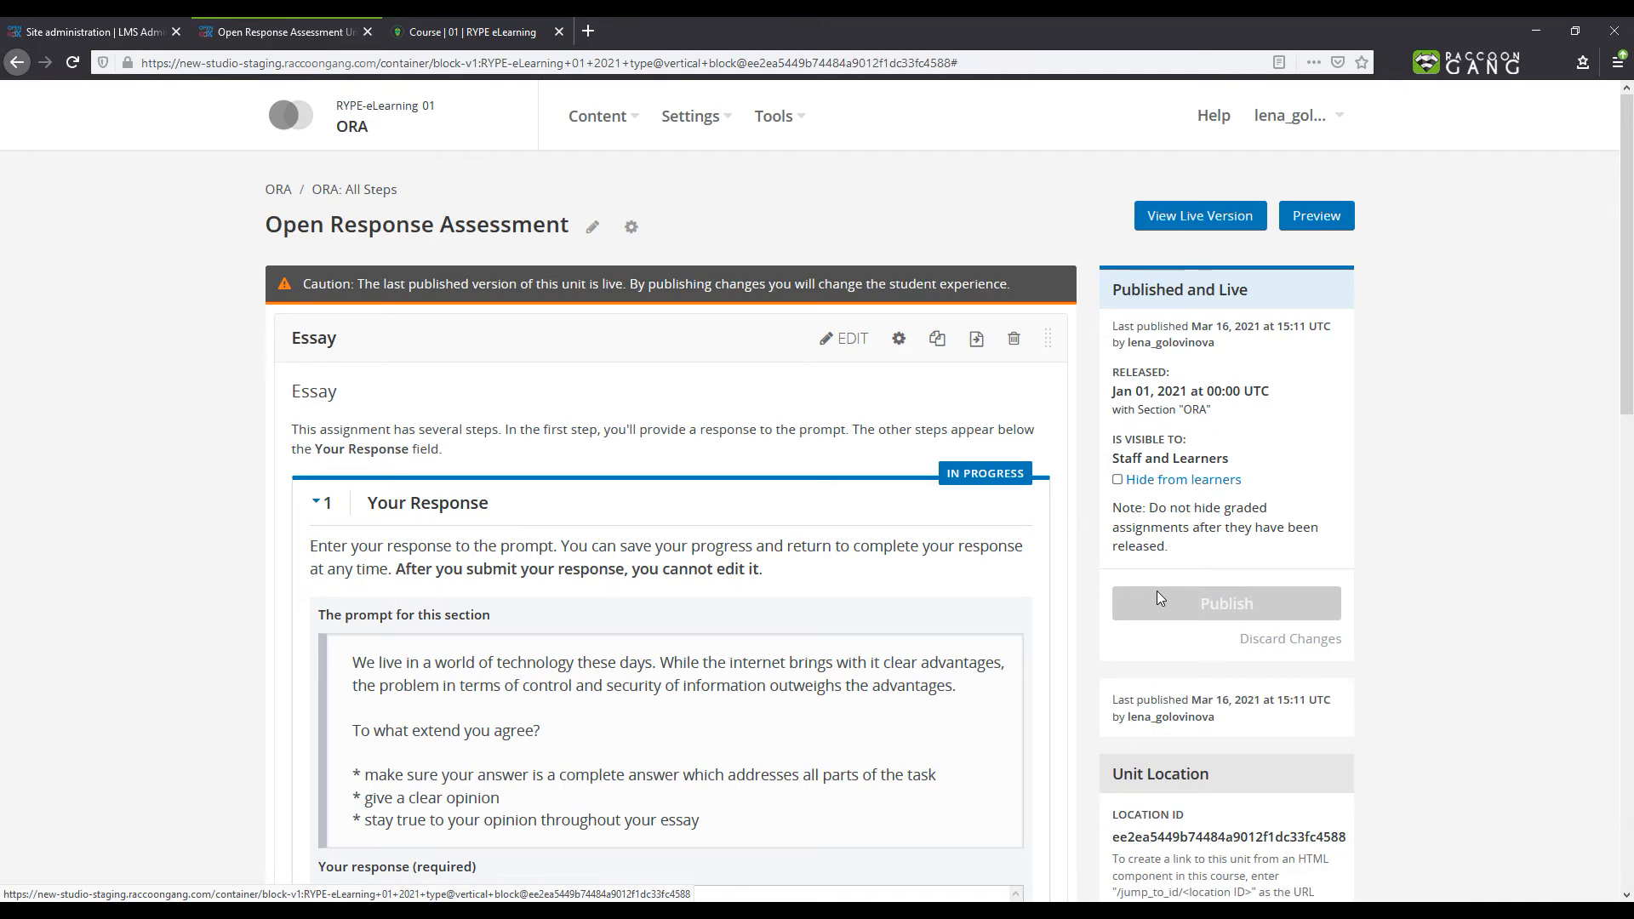
# - As a learner, enter "My response" to the essay prompt and submit it
pyautogui.click(476, 31)
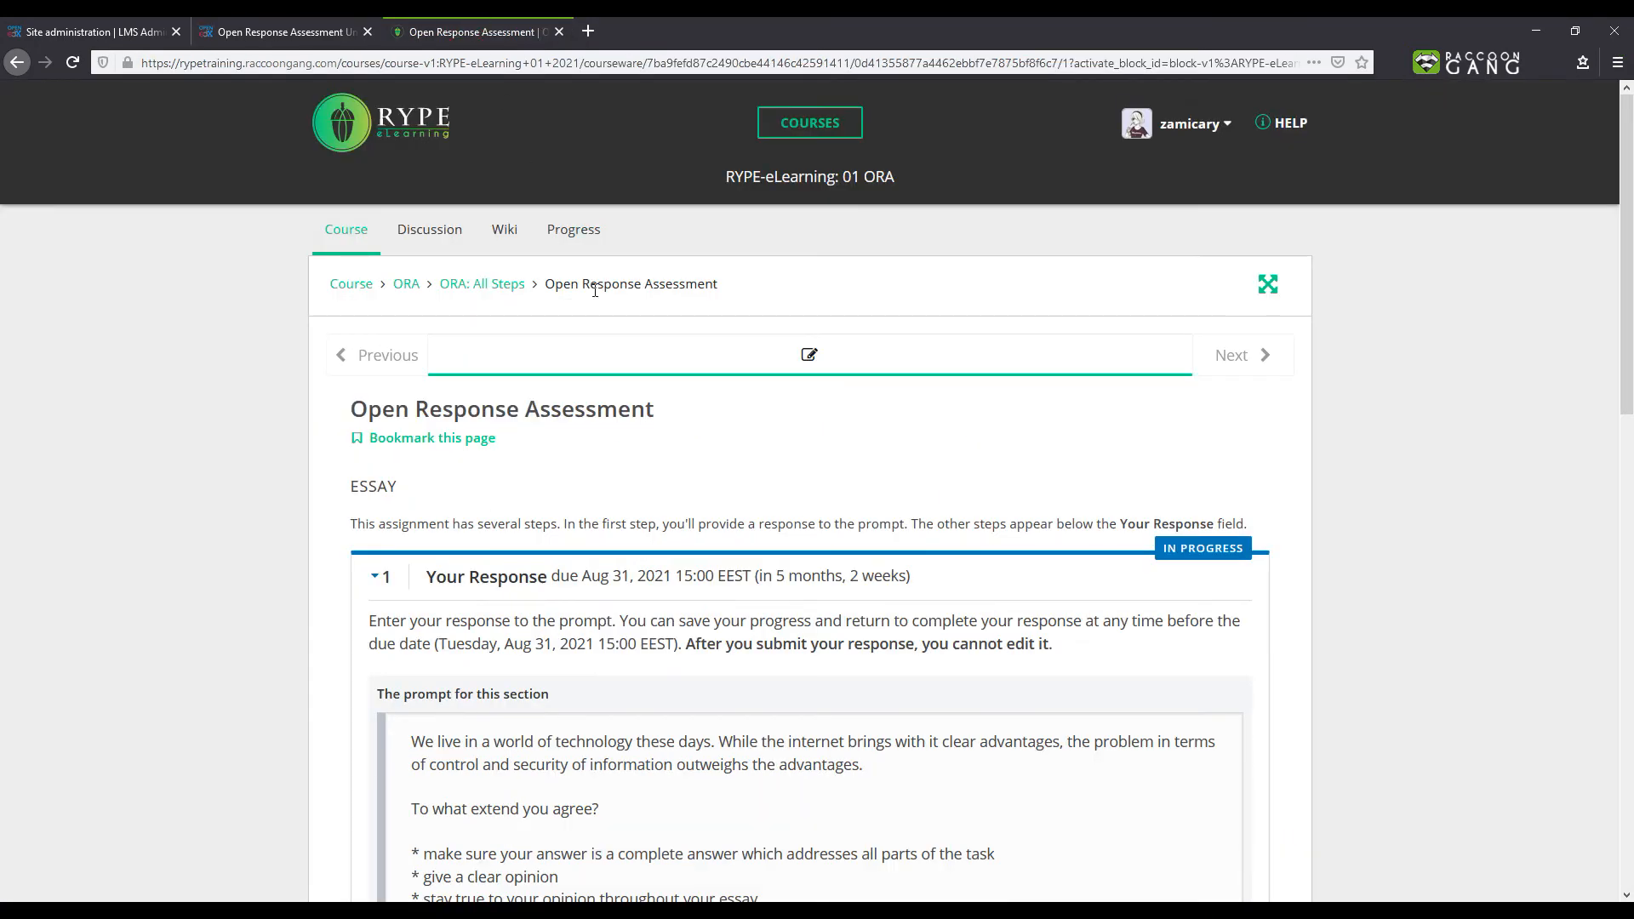
pyautogui.scroll(-6, 595, 291)
pyautogui.click(564, 422)
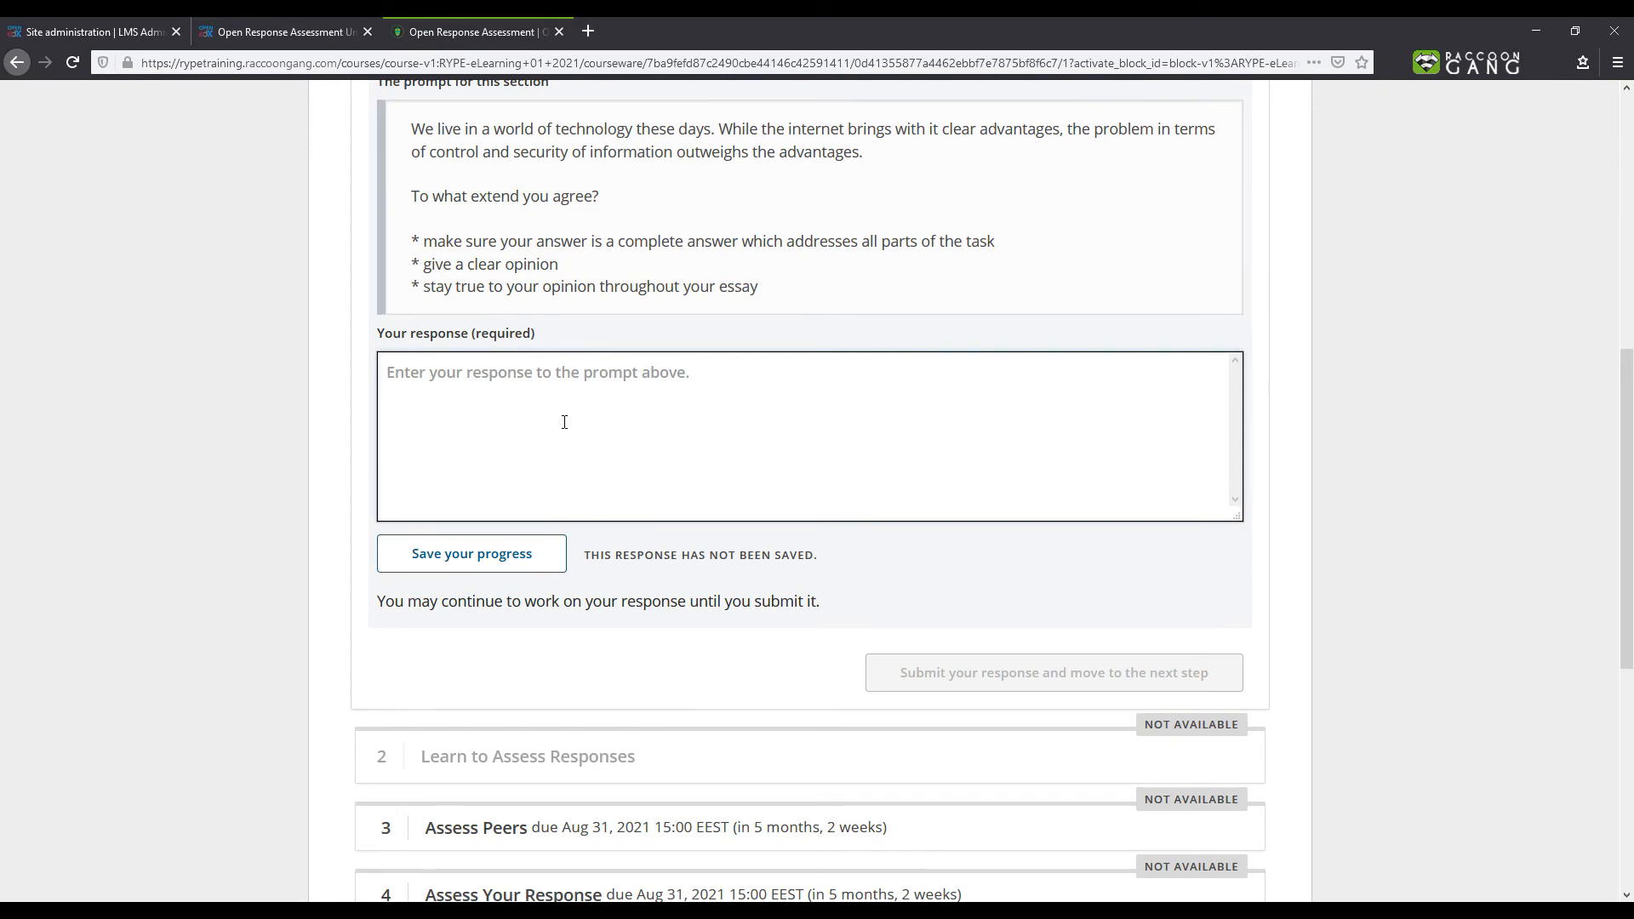
pyautogui.write('My response')
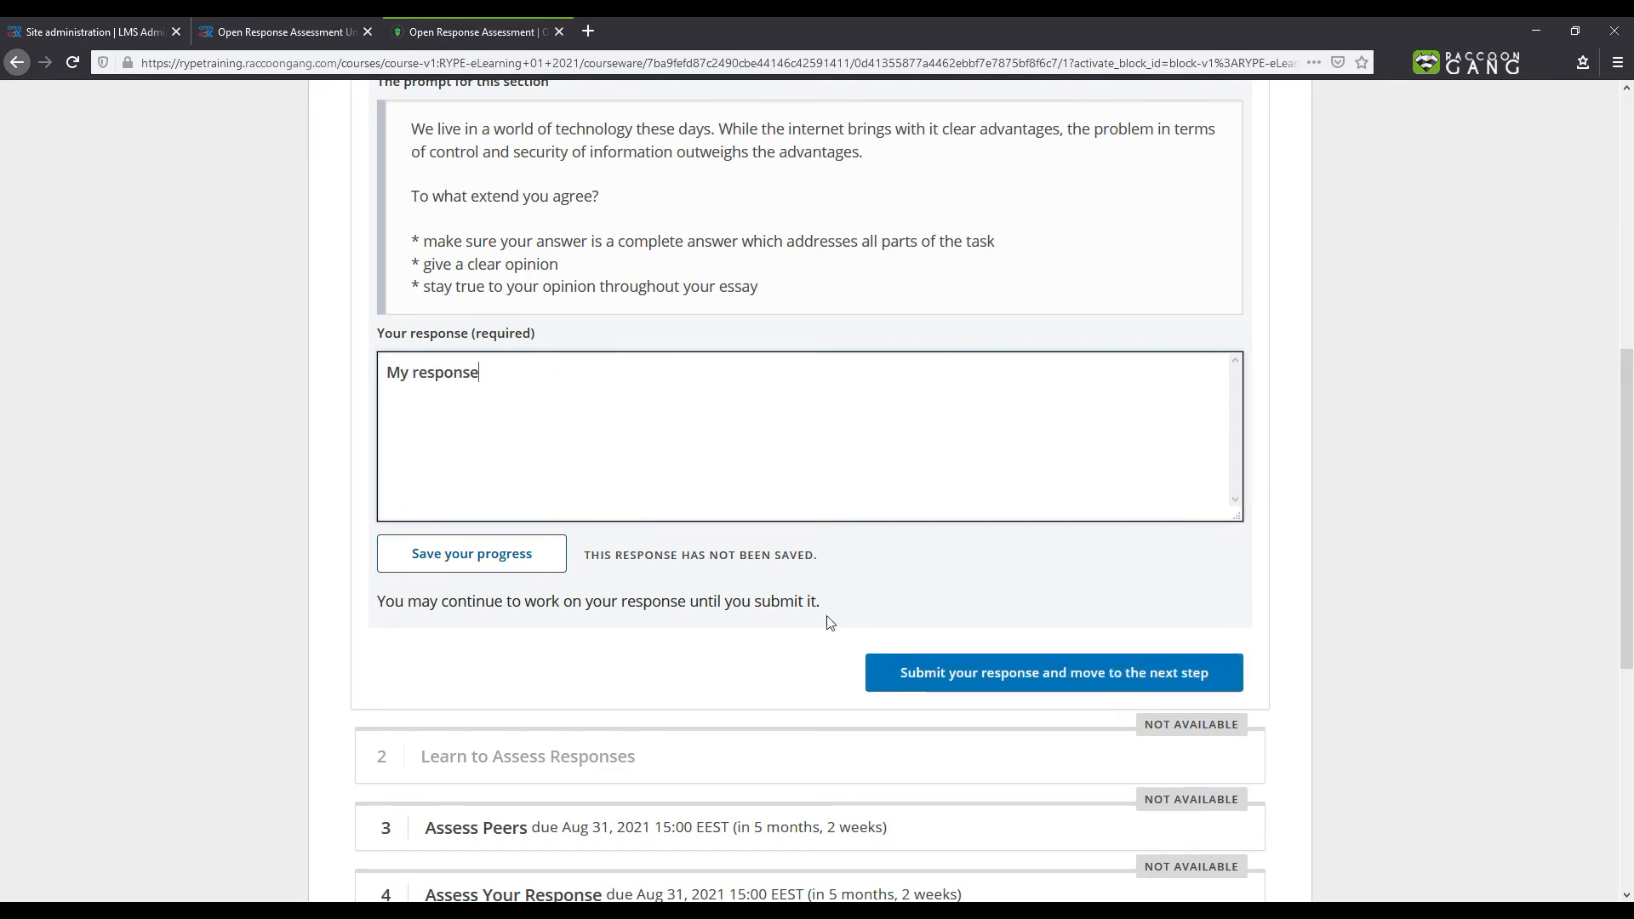
pyautogui.click(891, 669)
pyautogui.click(1033, 420)
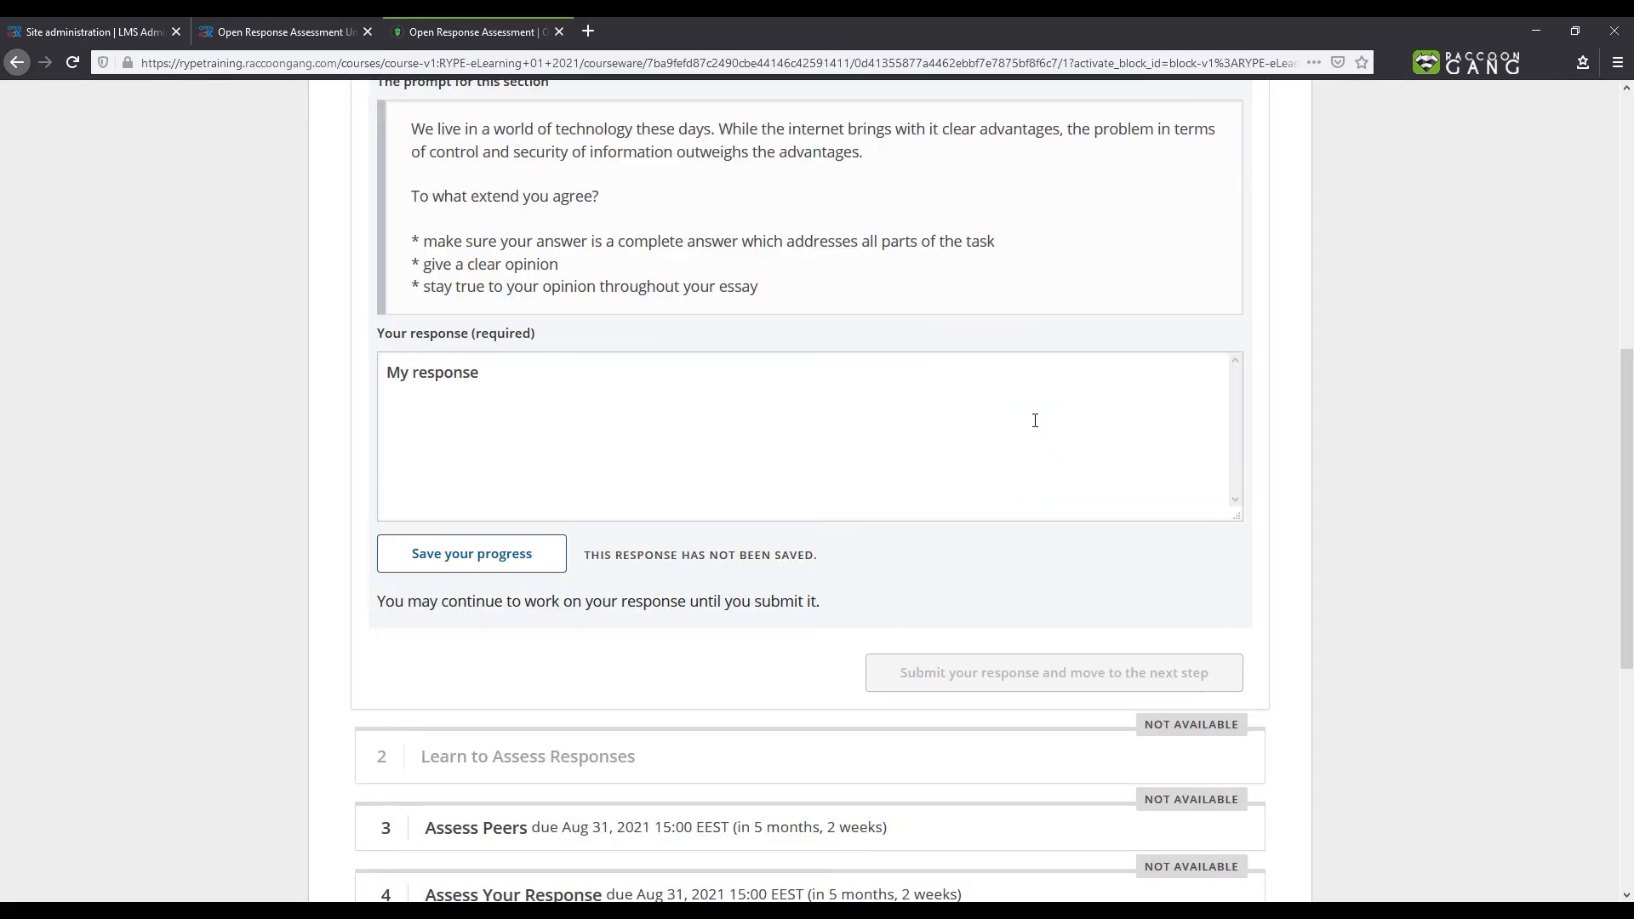
# - Rate the first training response and compare the selection with the instructor's
pyautogui.scroll(-5, 957, 484)
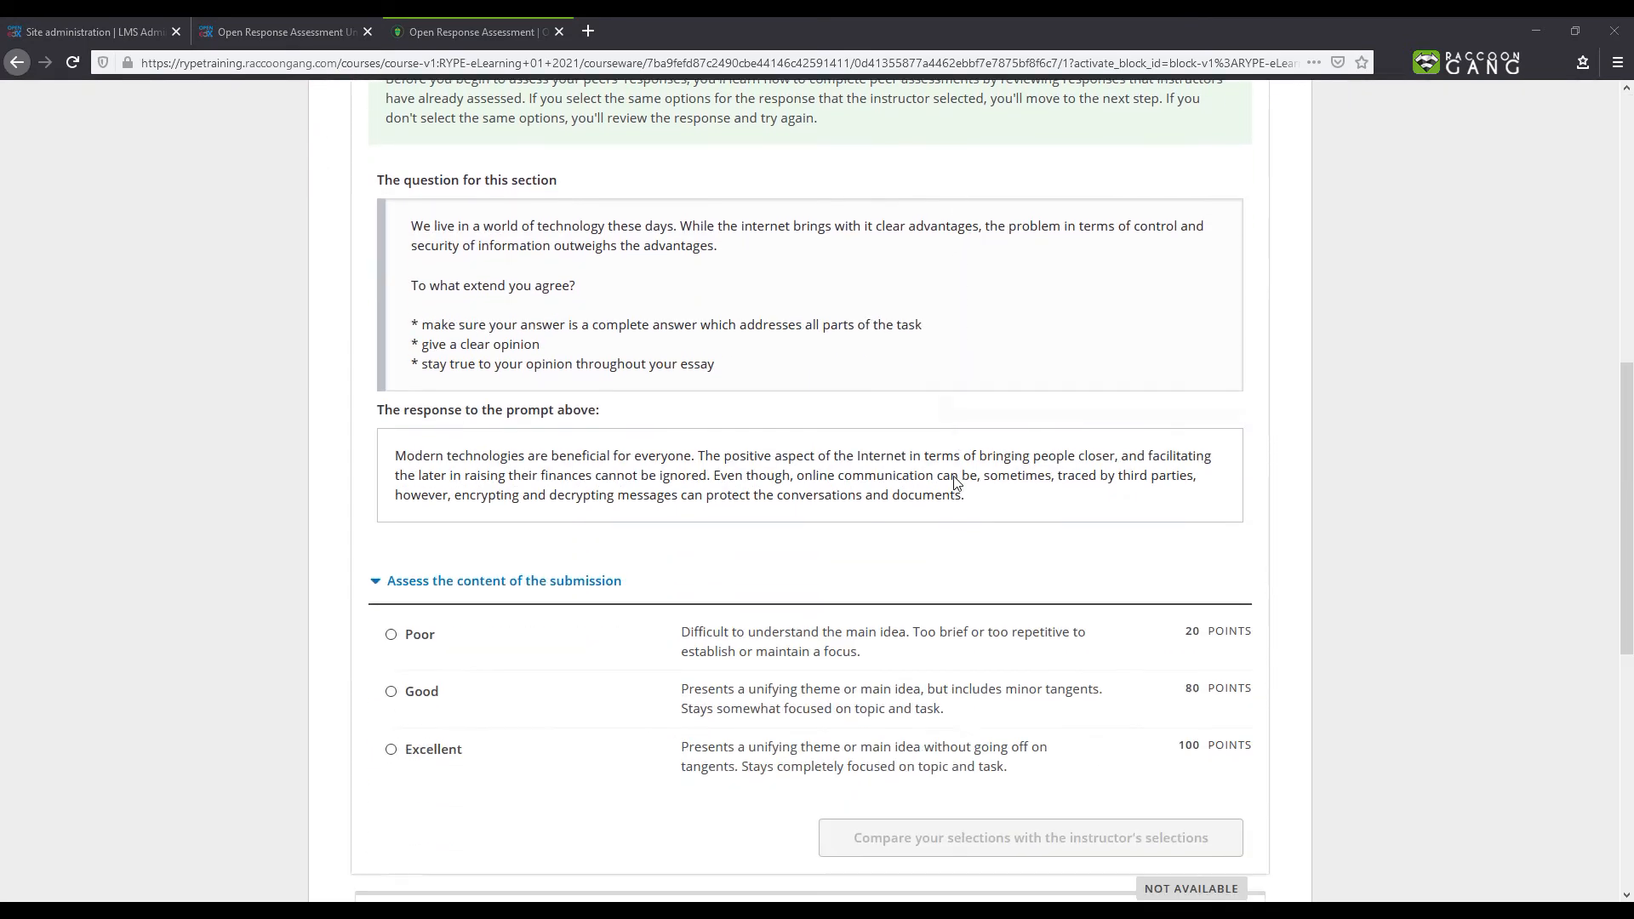
pyautogui.click(429, 646)
pyautogui.click(960, 737)
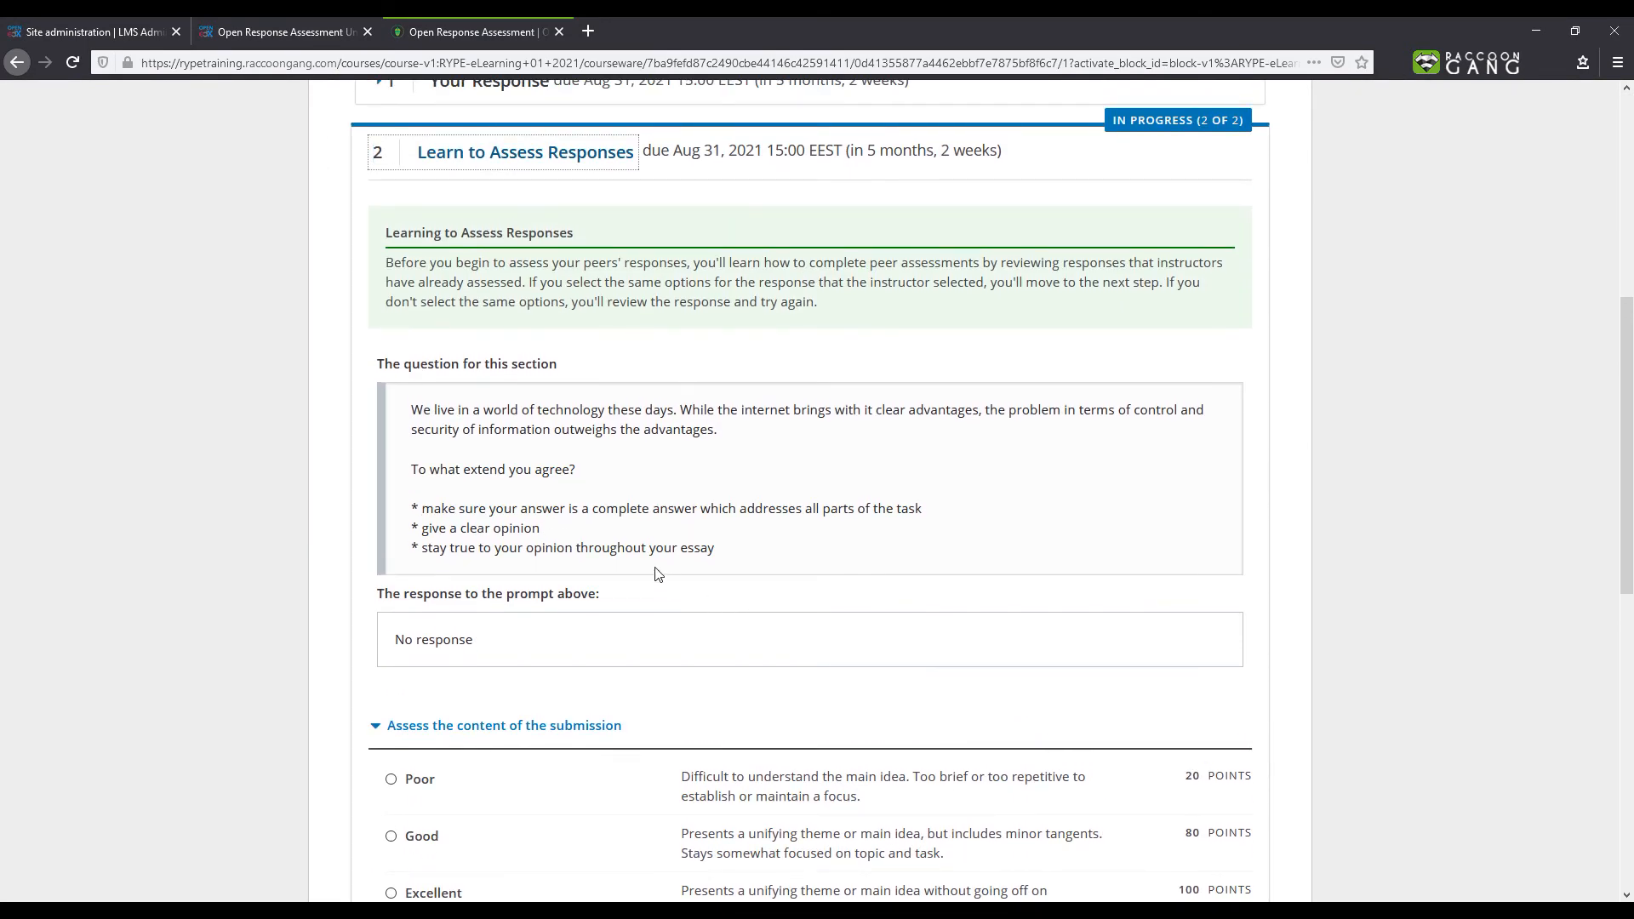
# - Rate the "No response" training sample as Poor and compare with the instructor's selection
pyautogui.scroll(-5, 656, 572)
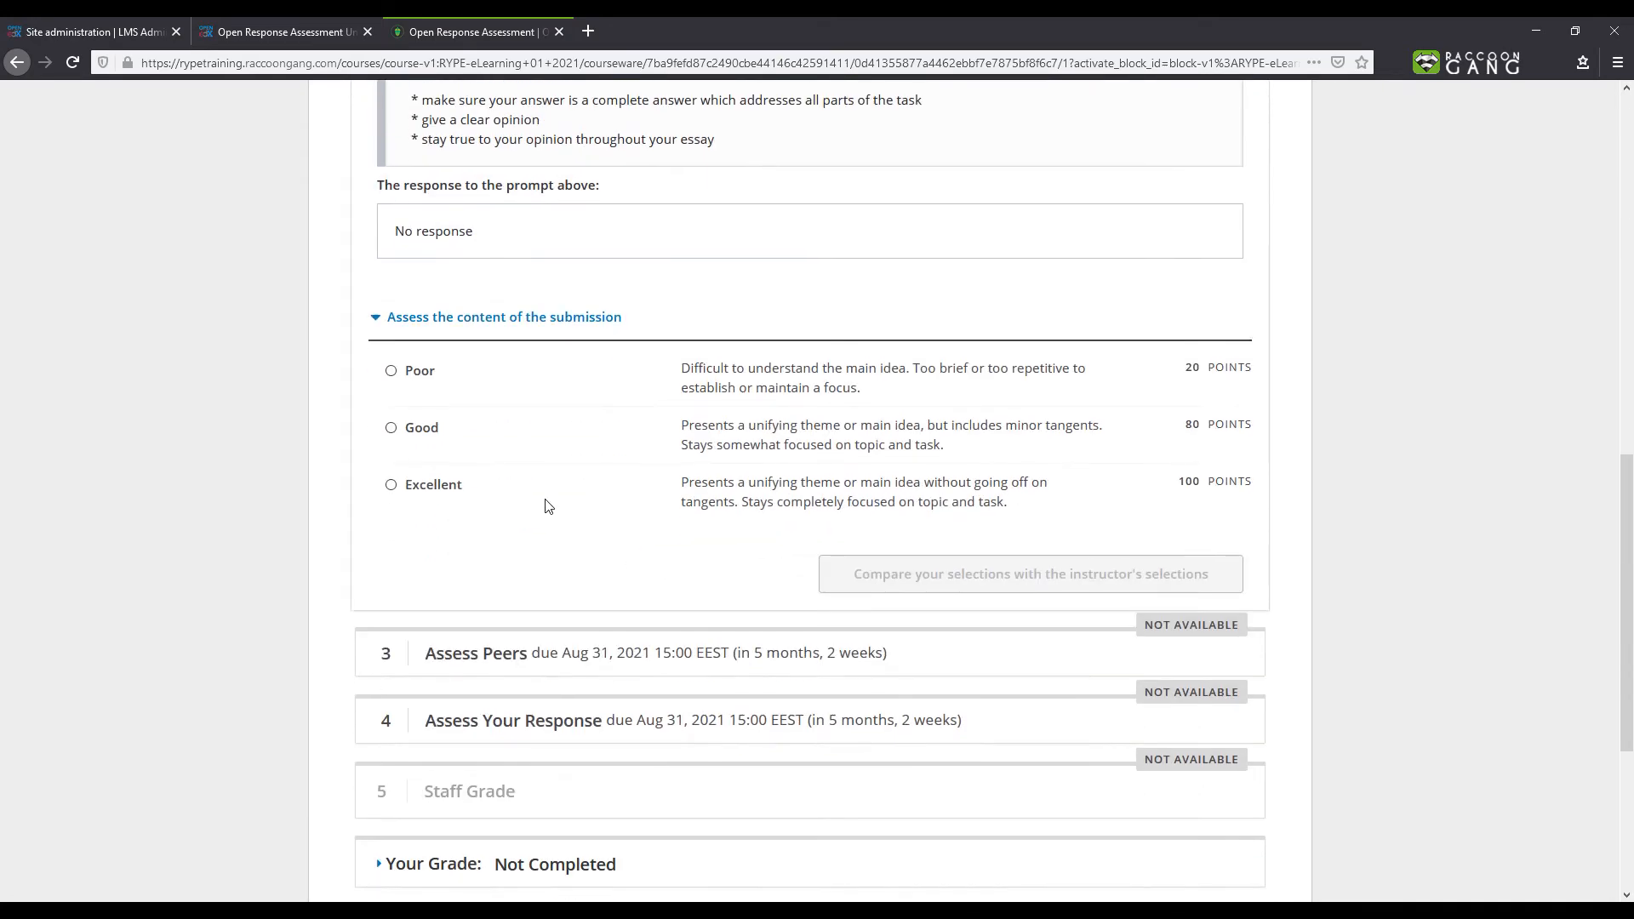
pyautogui.click(400, 370)
pyautogui.click(983, 572)
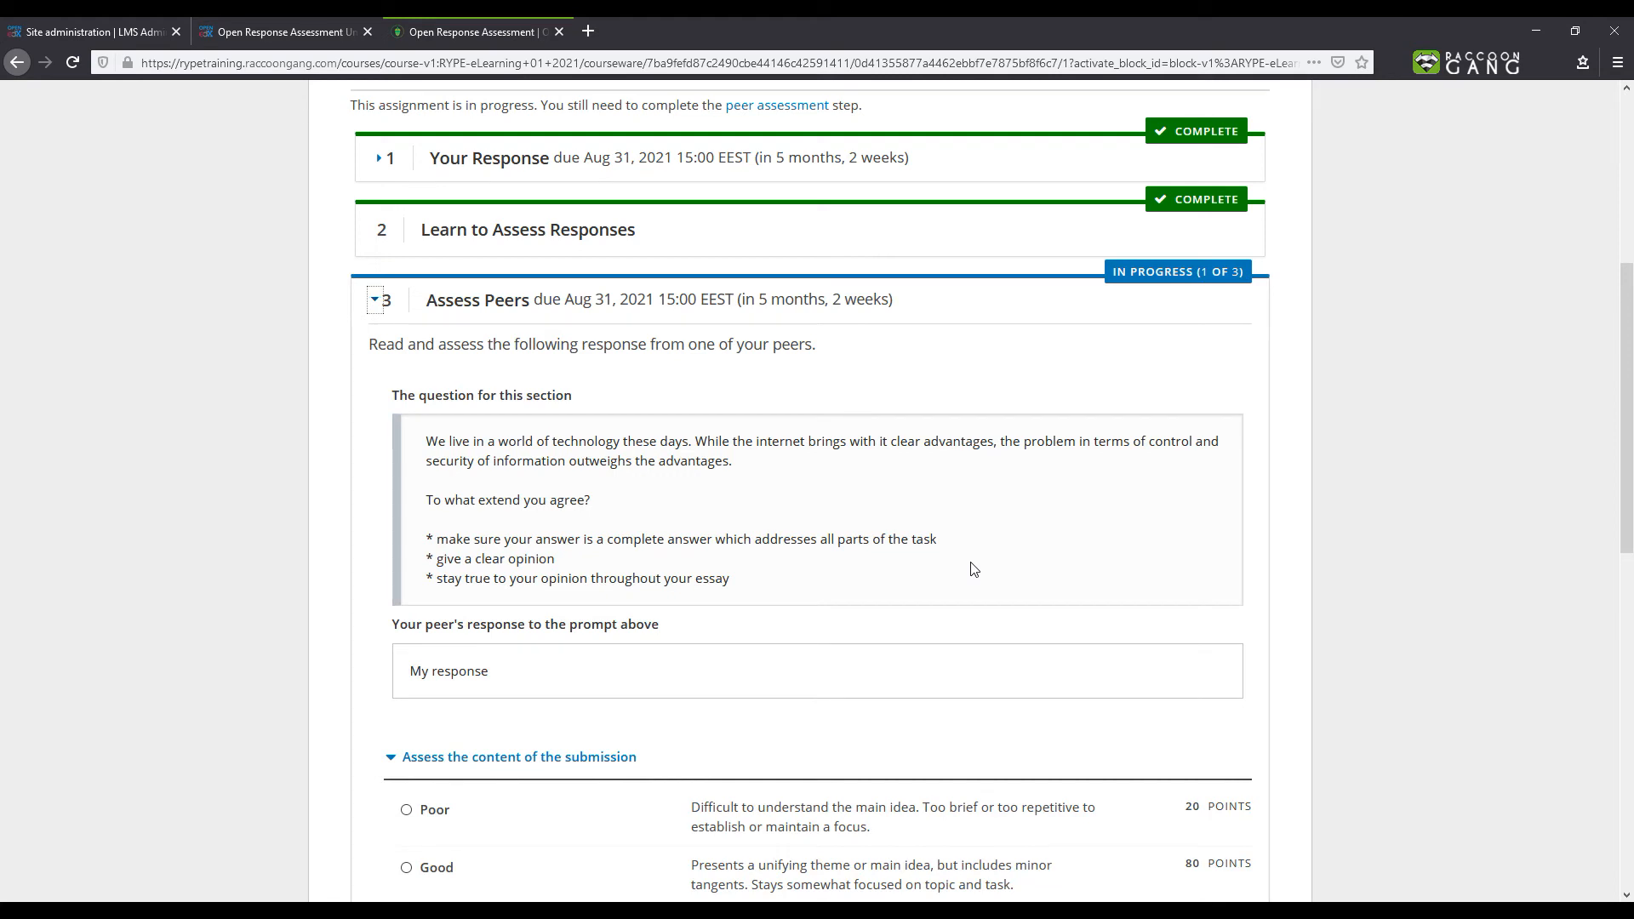
# - Rate the first peer response as Good and submit the assessment
pyautogui.scroll(-3, 974, 570)
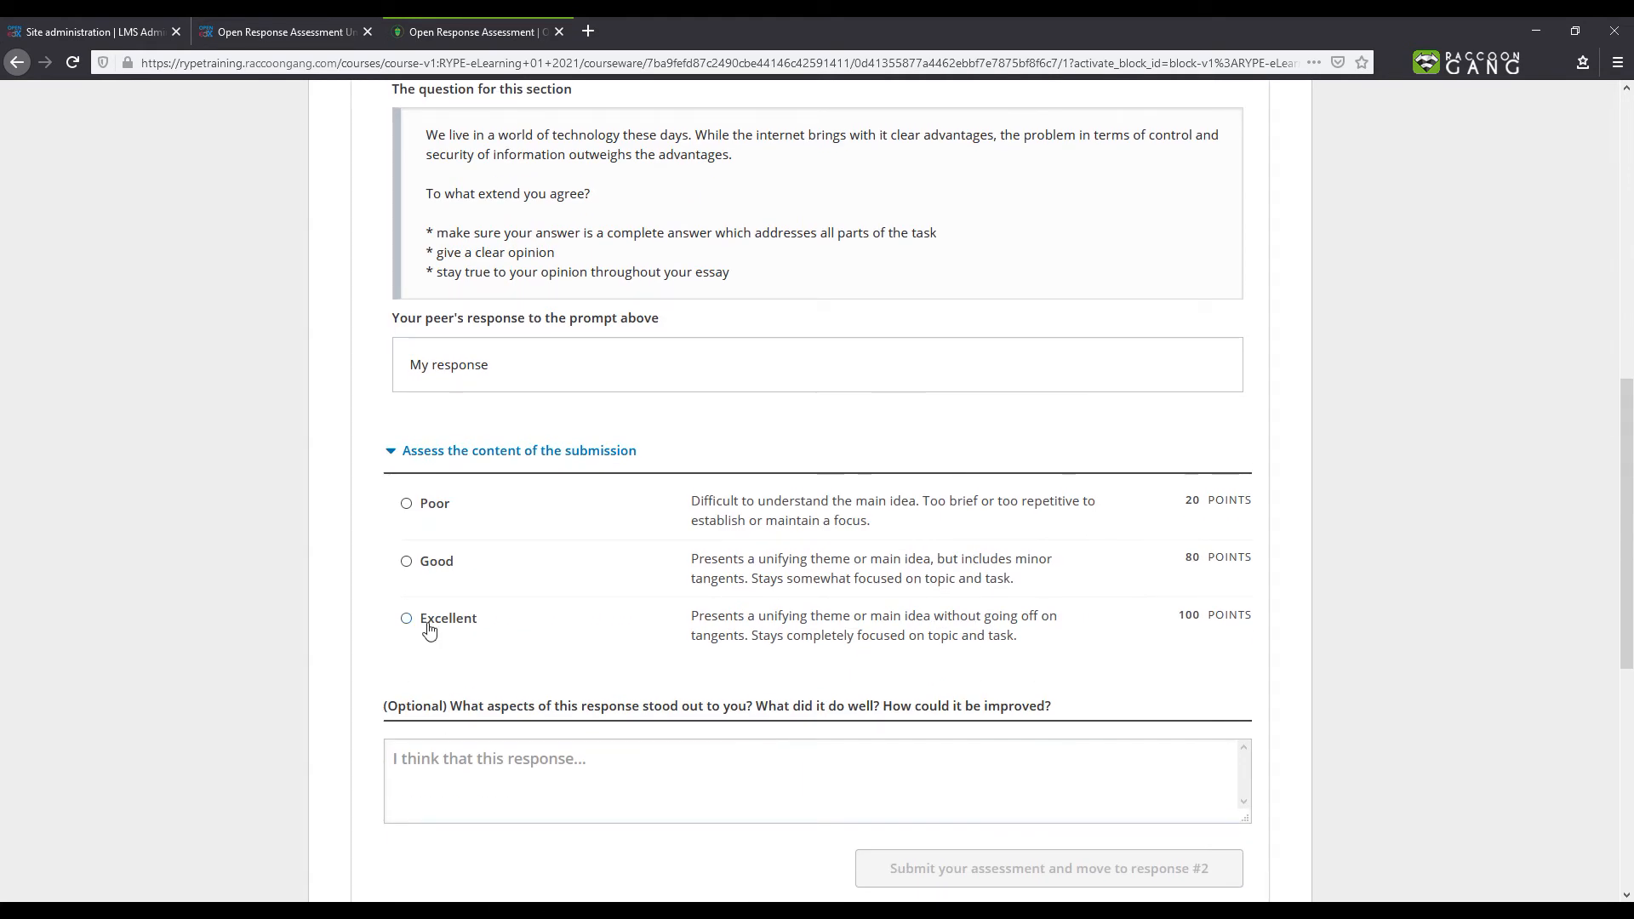
pyautogui.click(406, 562)
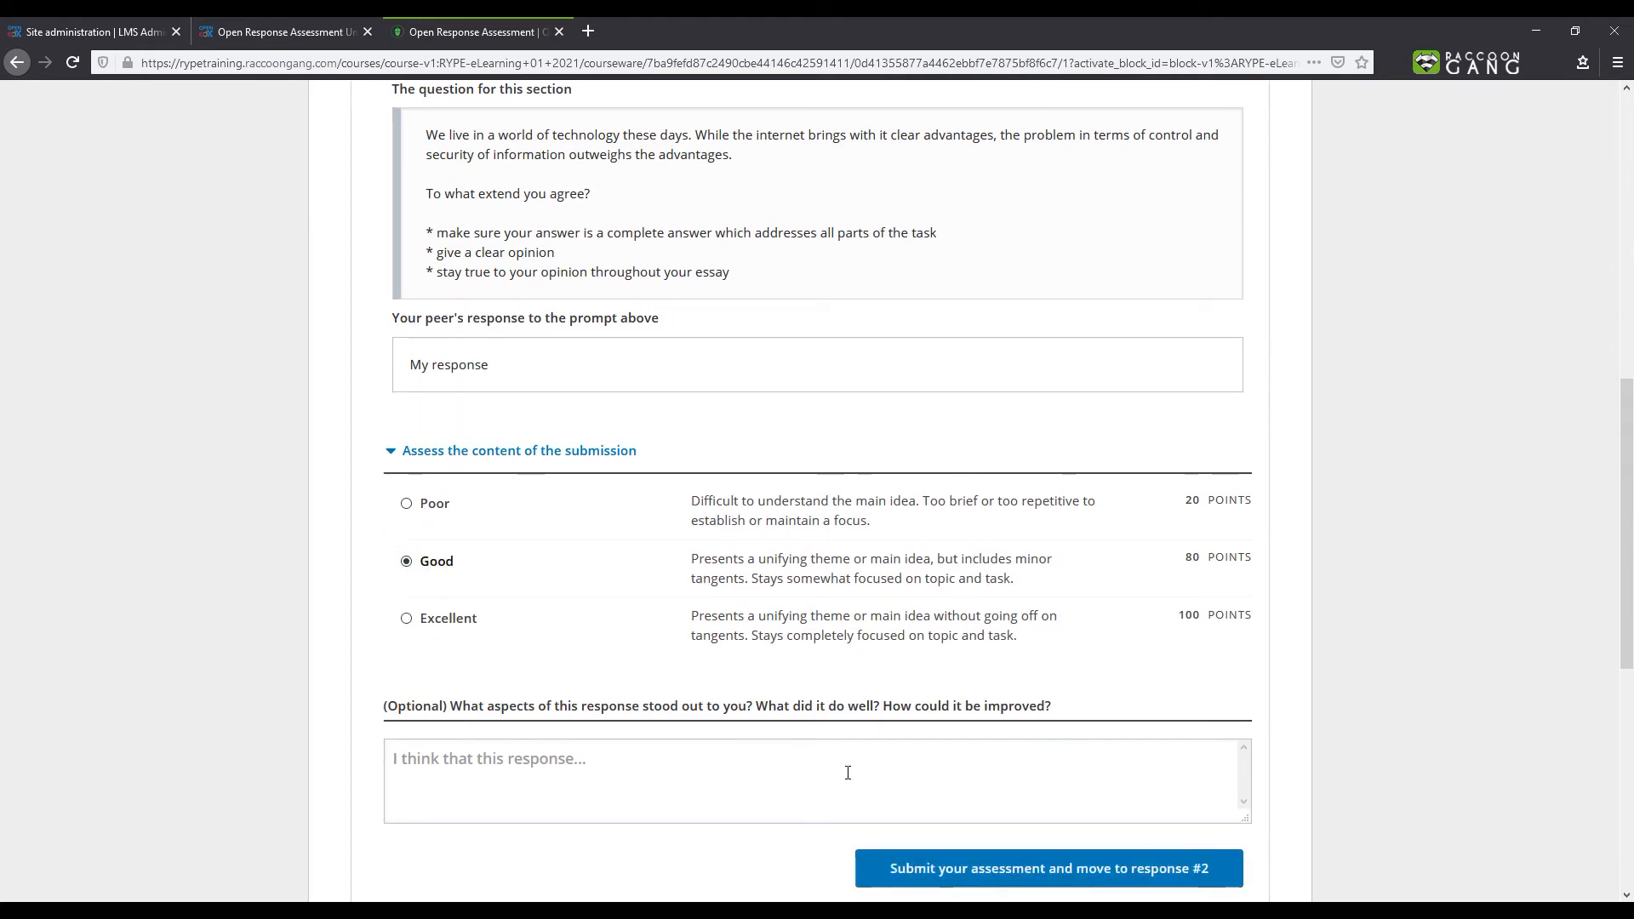
pyautogui.click(971, 864)
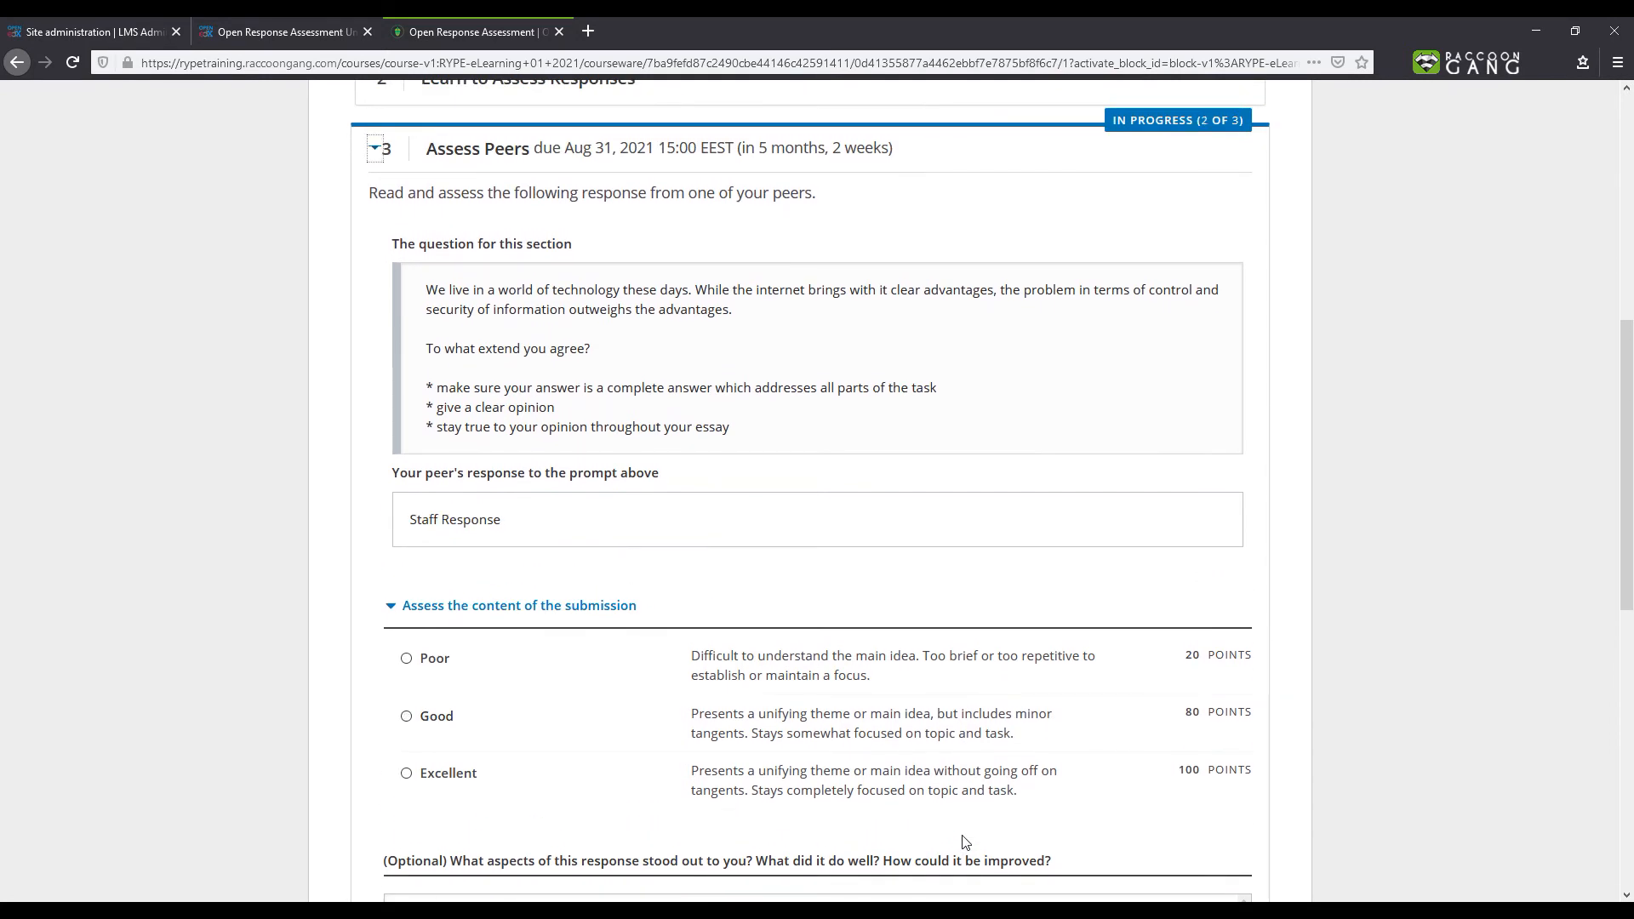
# - Rate the second peer response as Excellent and submit the assessment
pyautogui.scroll(-3, 959, 840)
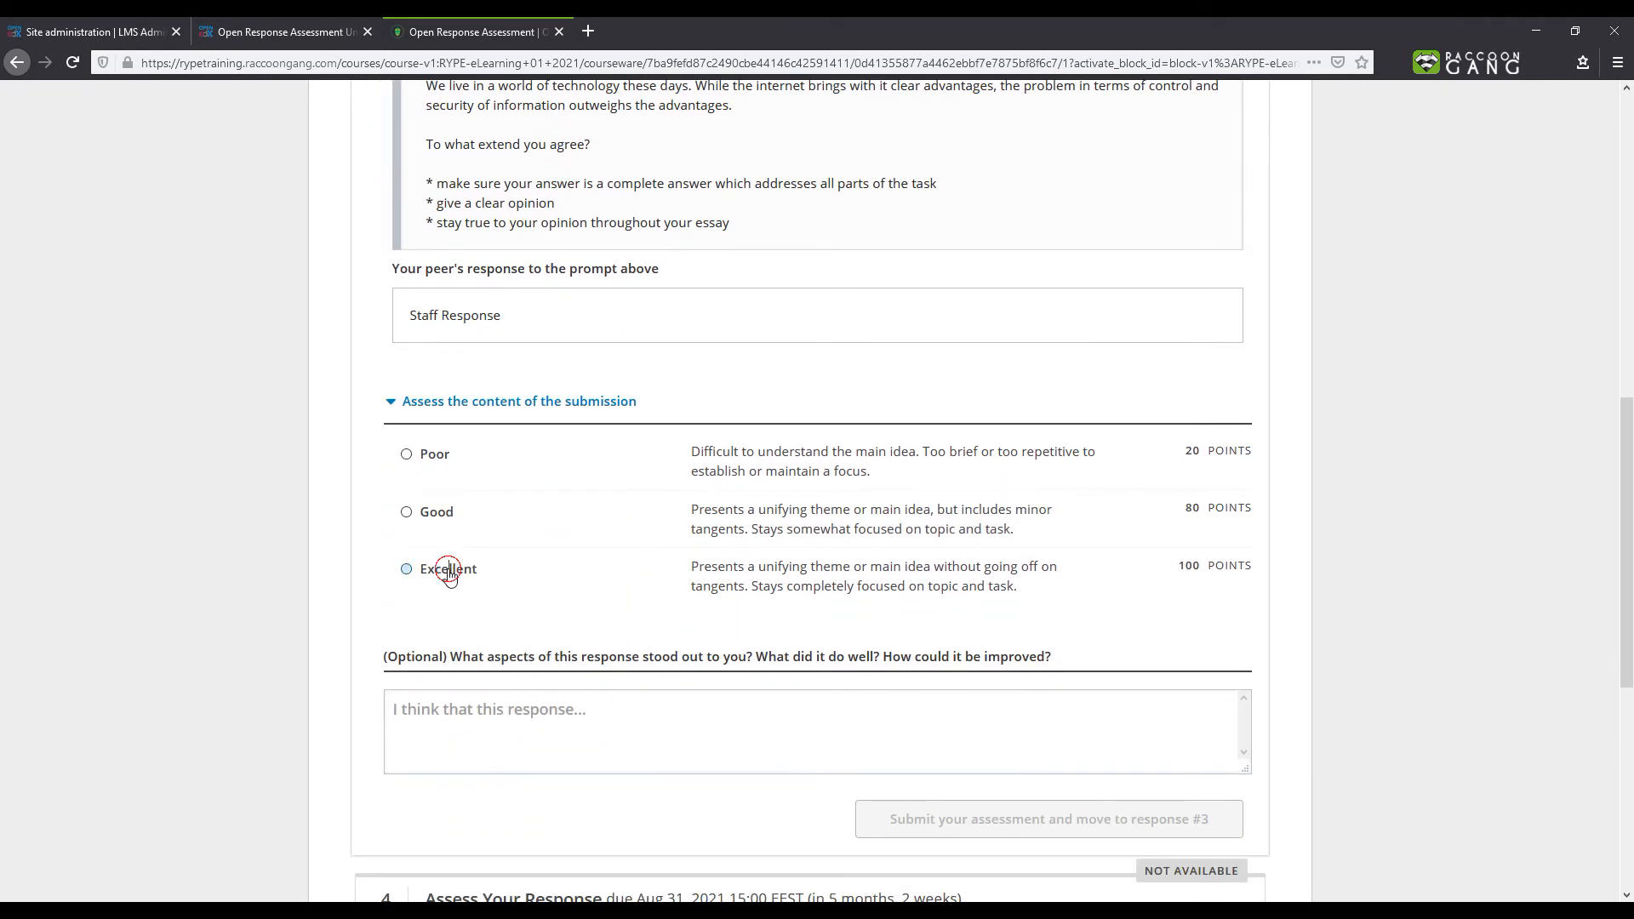
pyautogui.click(449, 569)
pyautogui.click(964, 822)
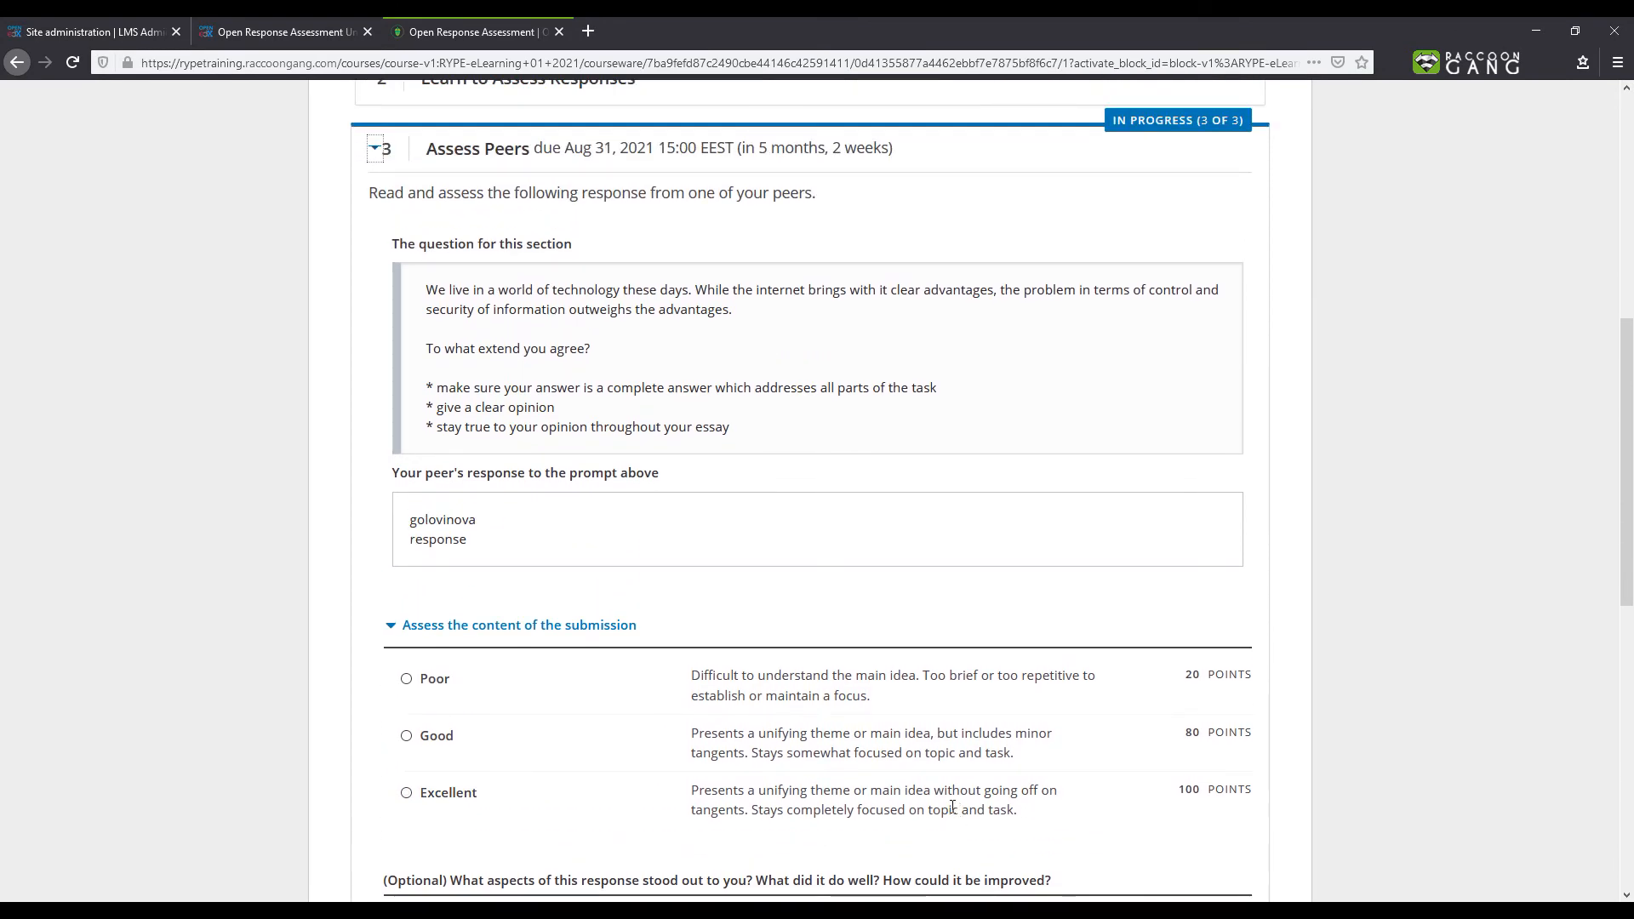
# - Rate the third peer response as Good and submit, moving on to the self assessment
pyautogui.scroll(-4, 851, 724)
pyautogui.click(432, 431)
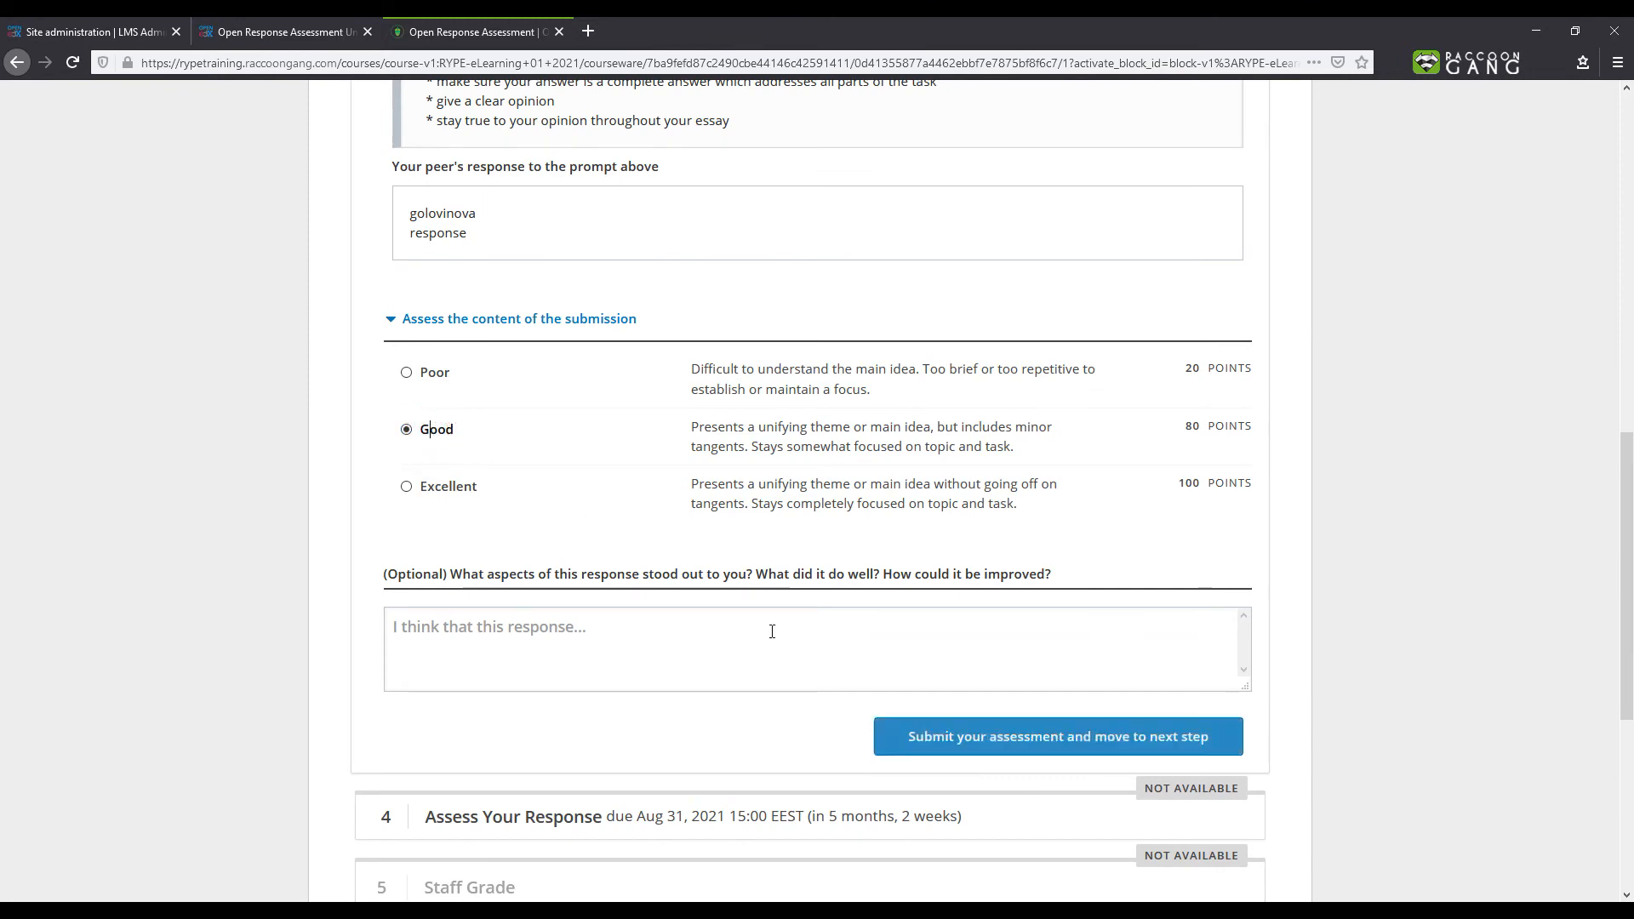
pyautogui.click(1221, 739)
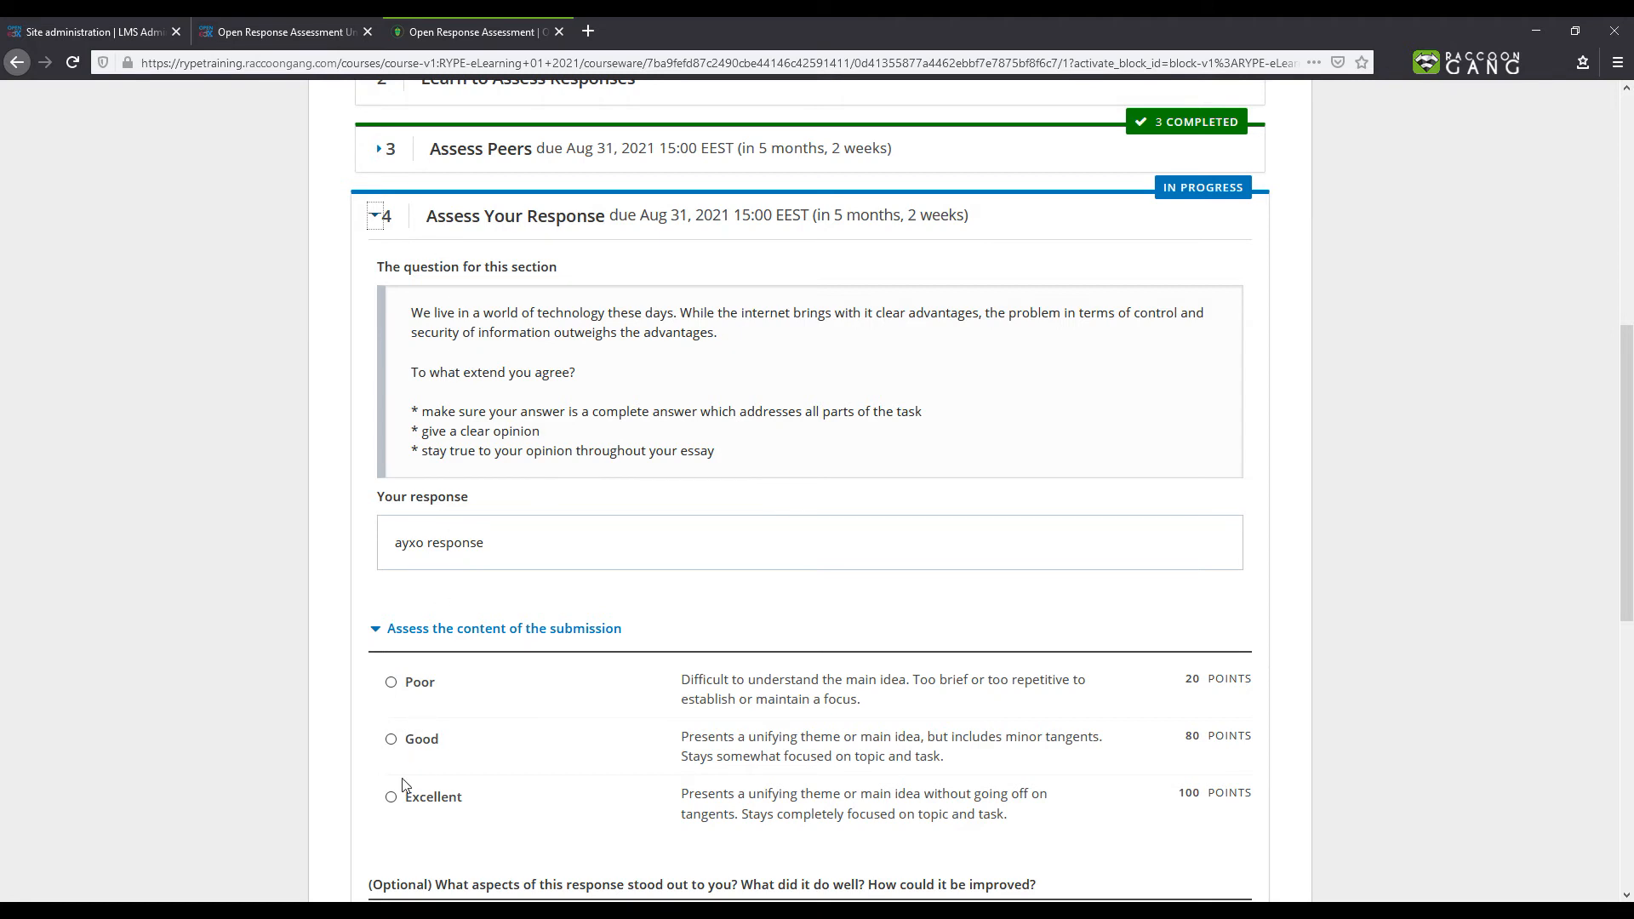
# - Self-assess the response as Excellent and submit it
pyautogui.click(390, 799)
pyautogui.scroll(-3, 510, 783)
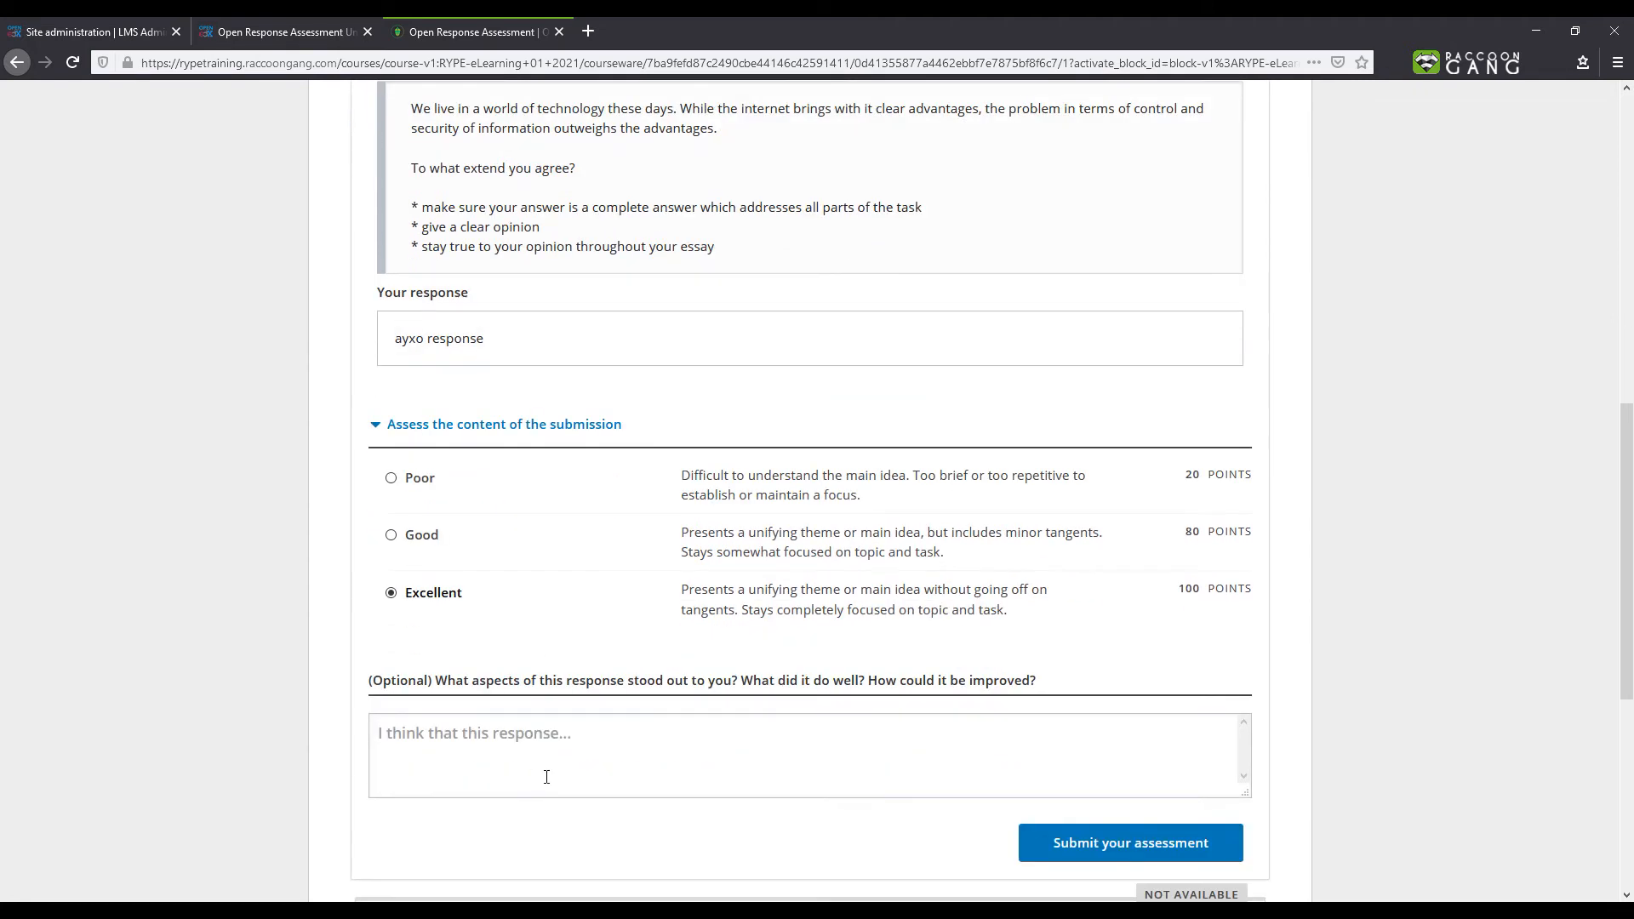
pyautogui.click(1058, 844)
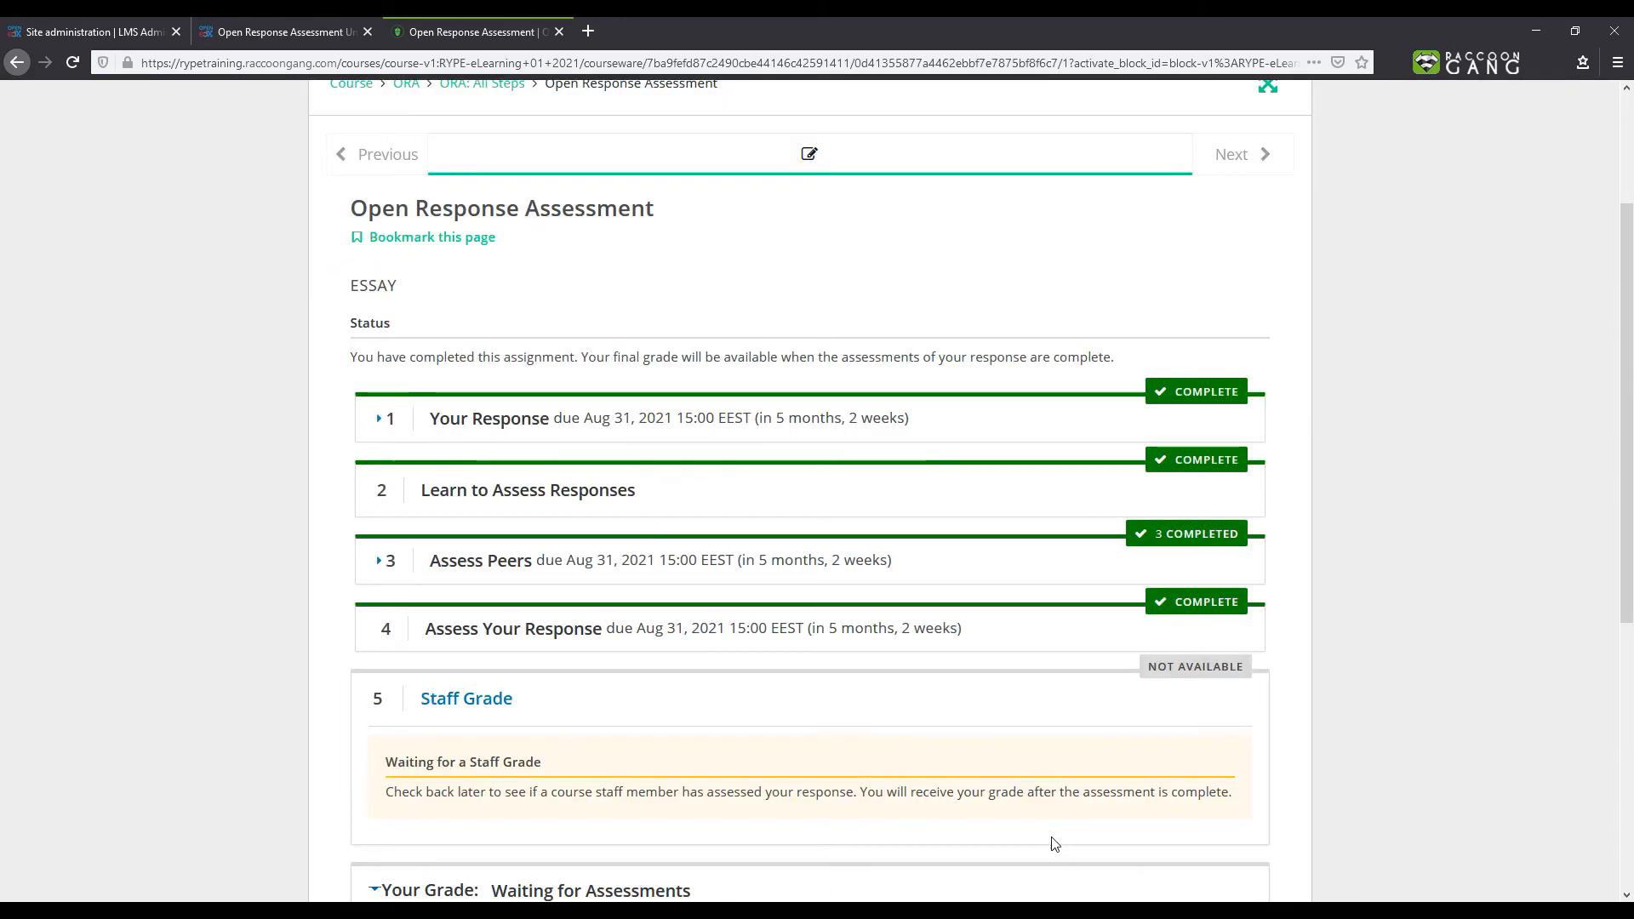
# - Review the assignment status and sign out of the learner account
pyautogui.scroll(-3, 1054, 844)
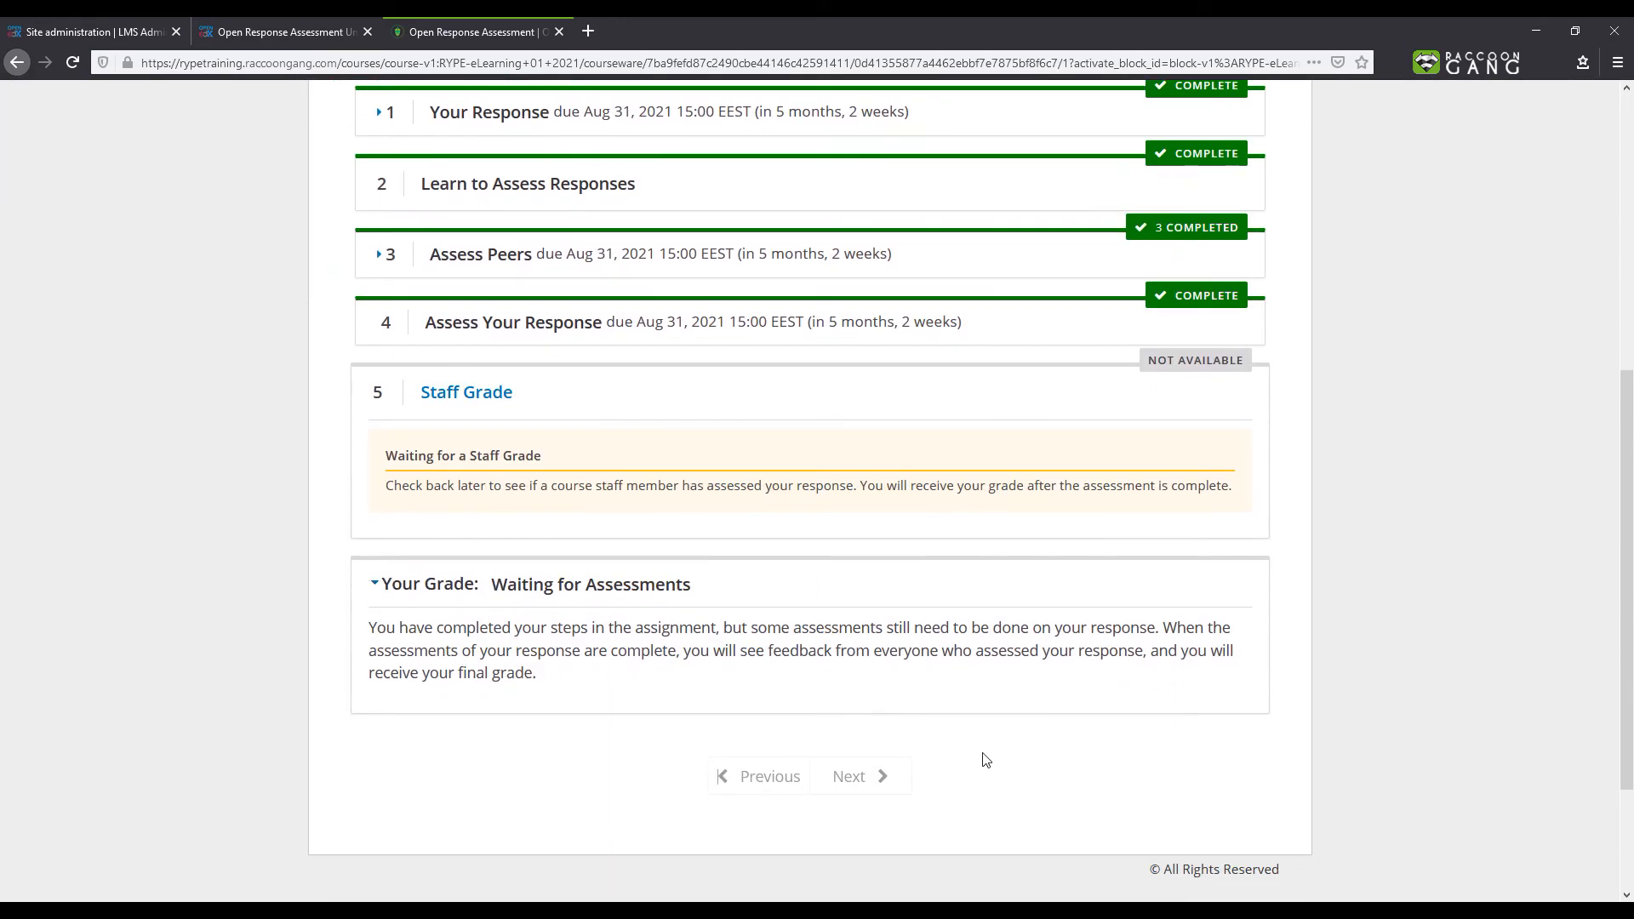
pyautogui.scroll(5, 815, 593)
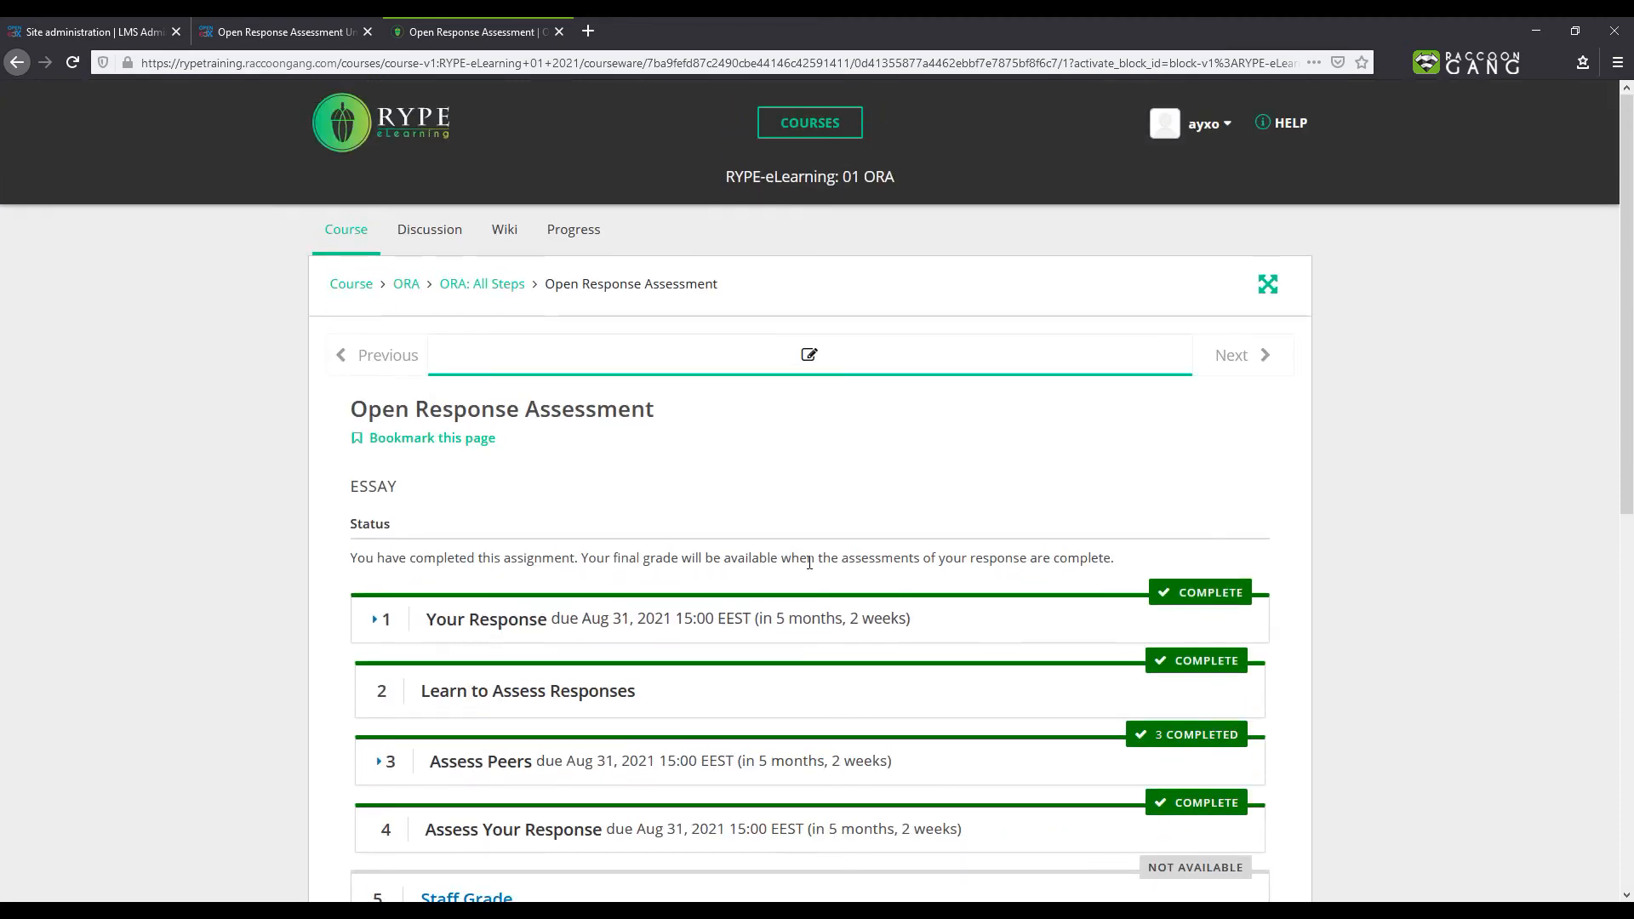
pyautogui.click(1226, 136)
pyautogui.click(1171, 246)
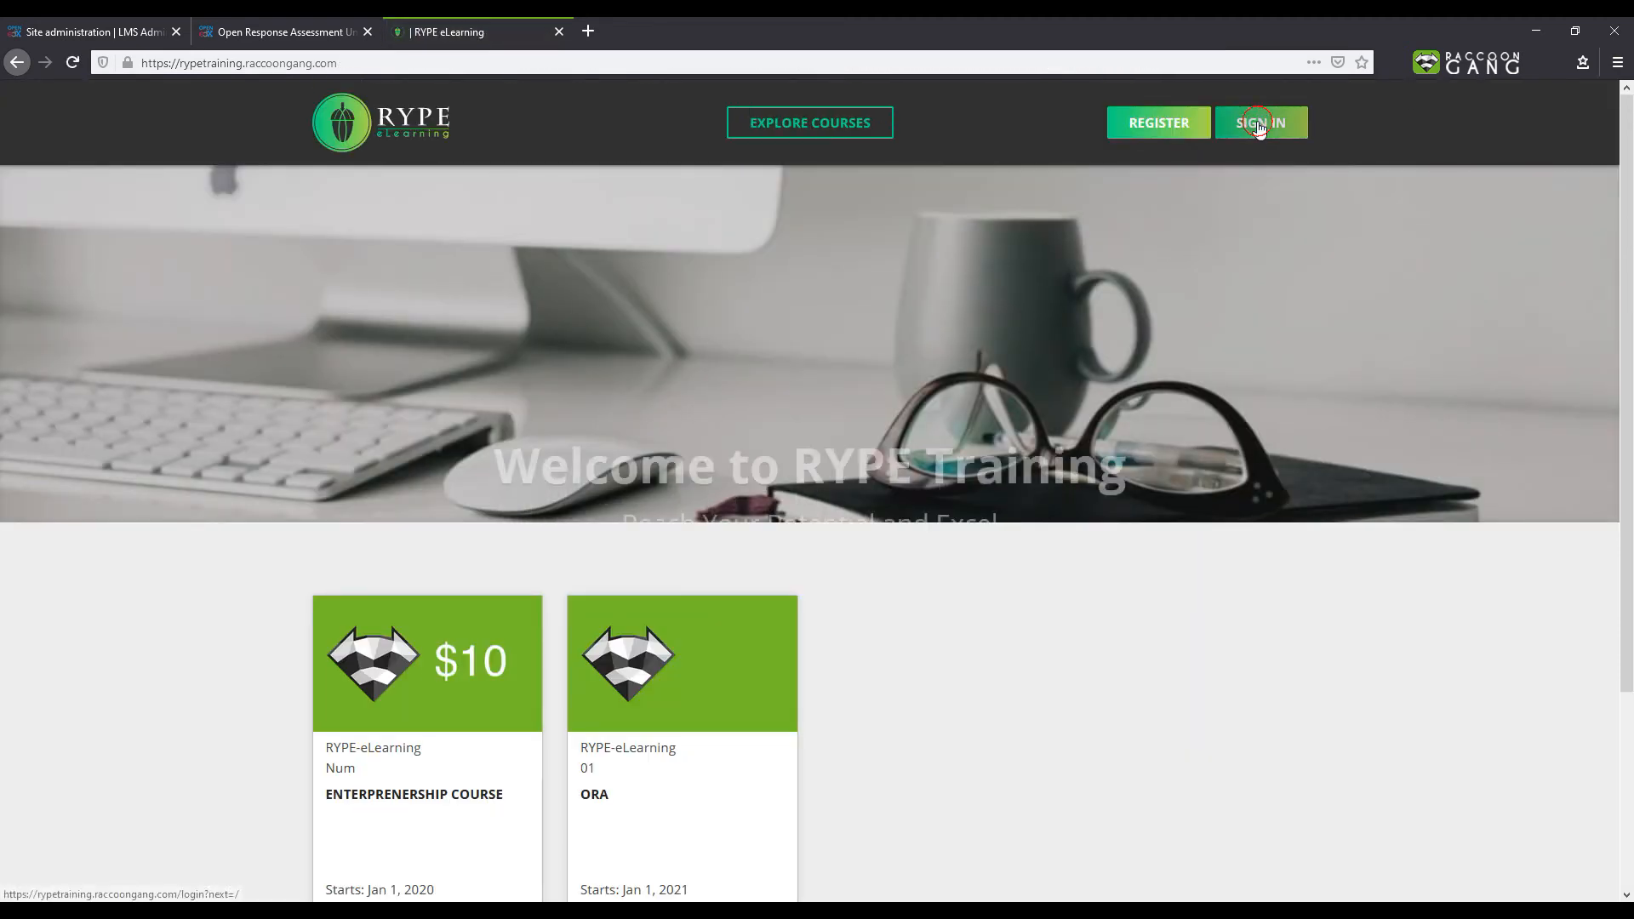
# - Sign in to the LMS with the staff account's e-mail and password
pyautogui.click(1259, 123)
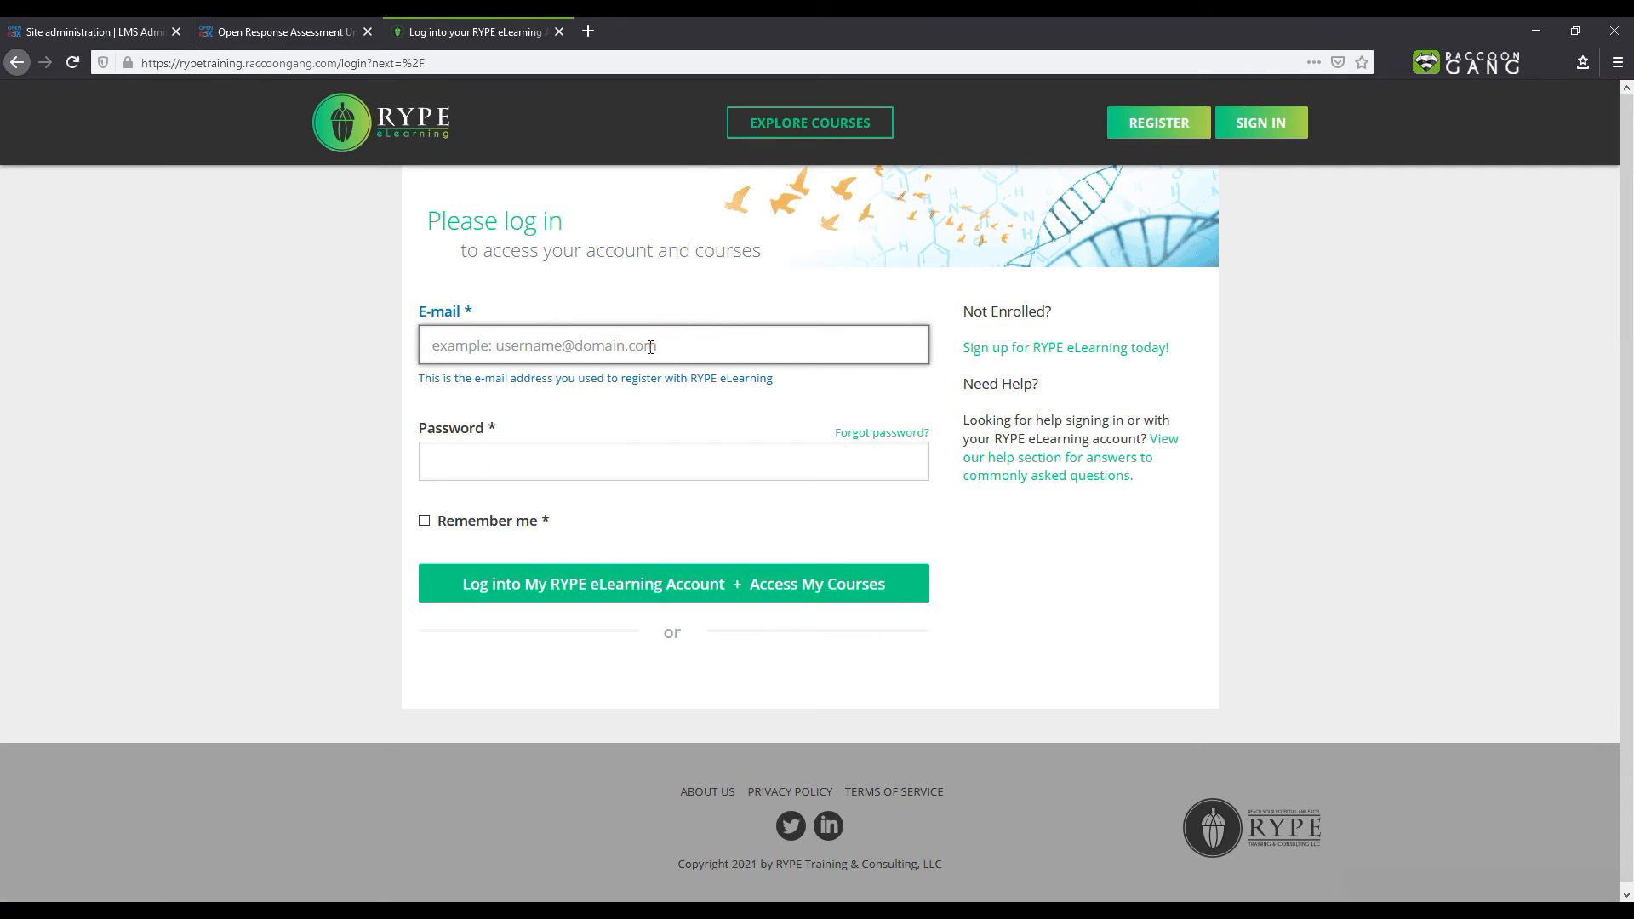
pyautogui.hotkey('ctrl', 'v')
pyautogui.click(575, 457)
pyautogui.write('*******')
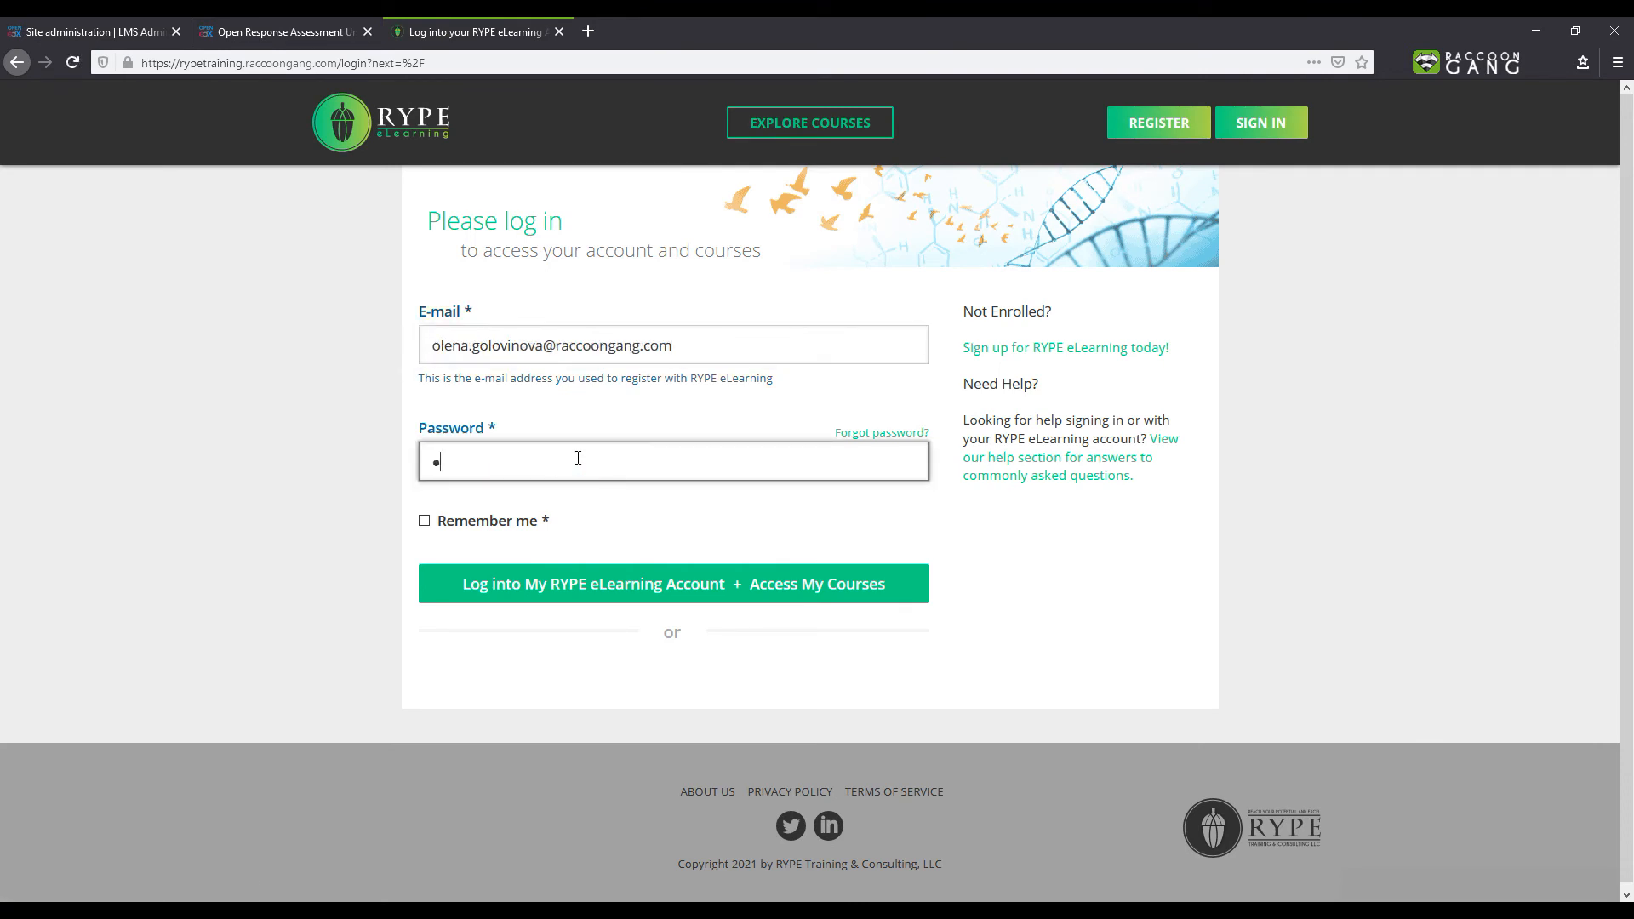
pyautogui.click(590, 576)
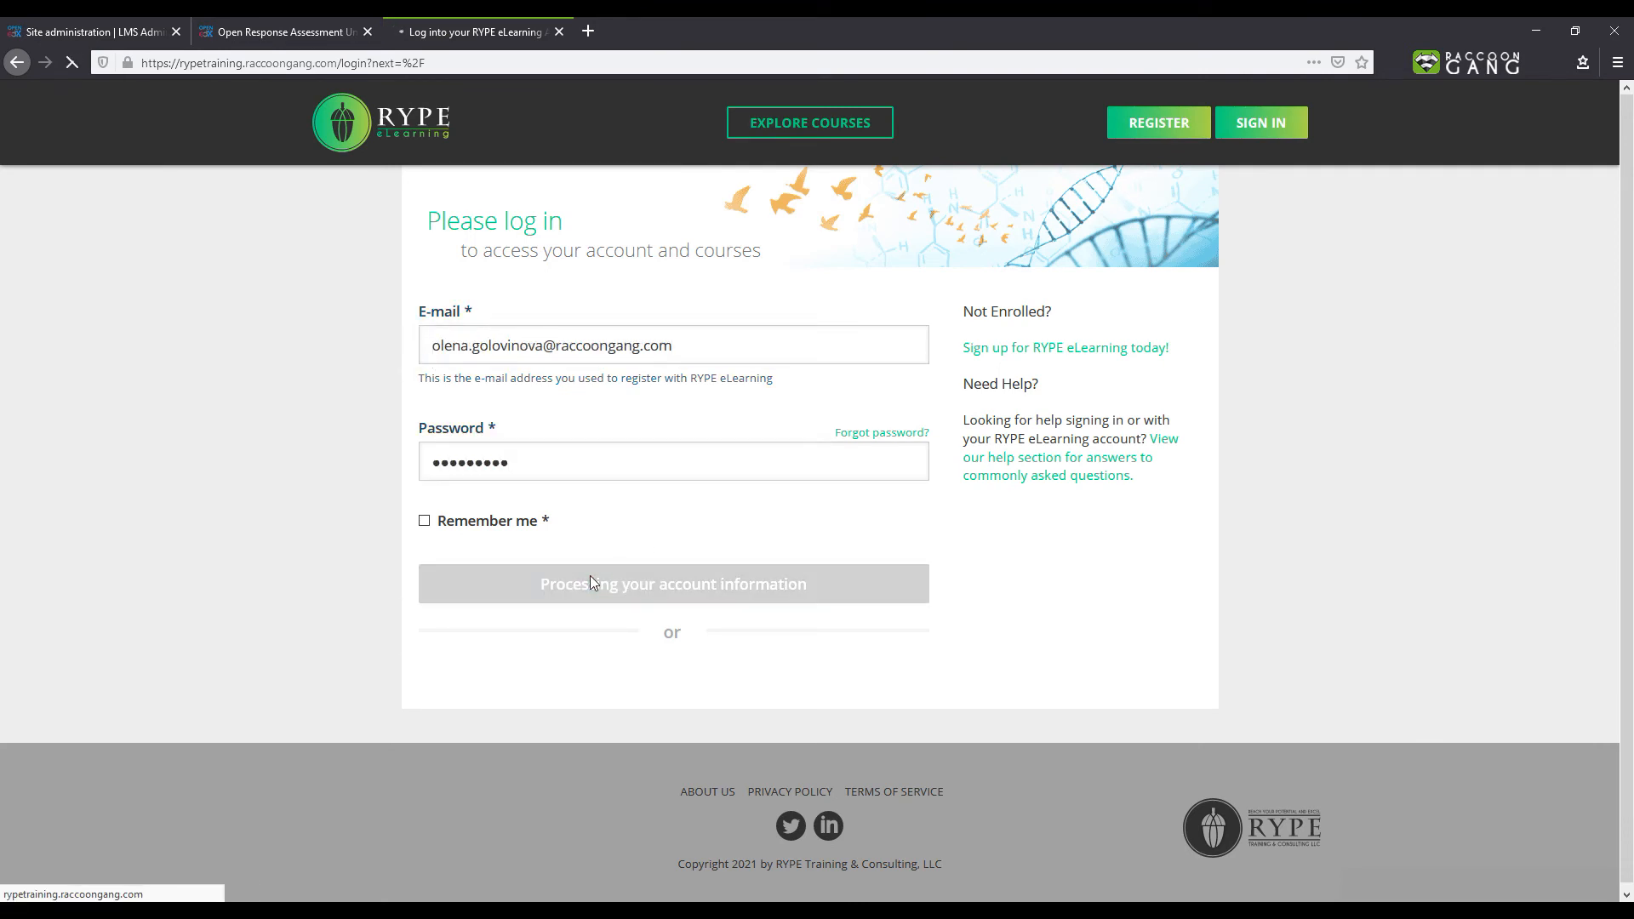
# - Open the available responses for staff grading, rate the learner's response as Poor and submit the assessment
pyautogui.scroll(-15, 1327, 385)
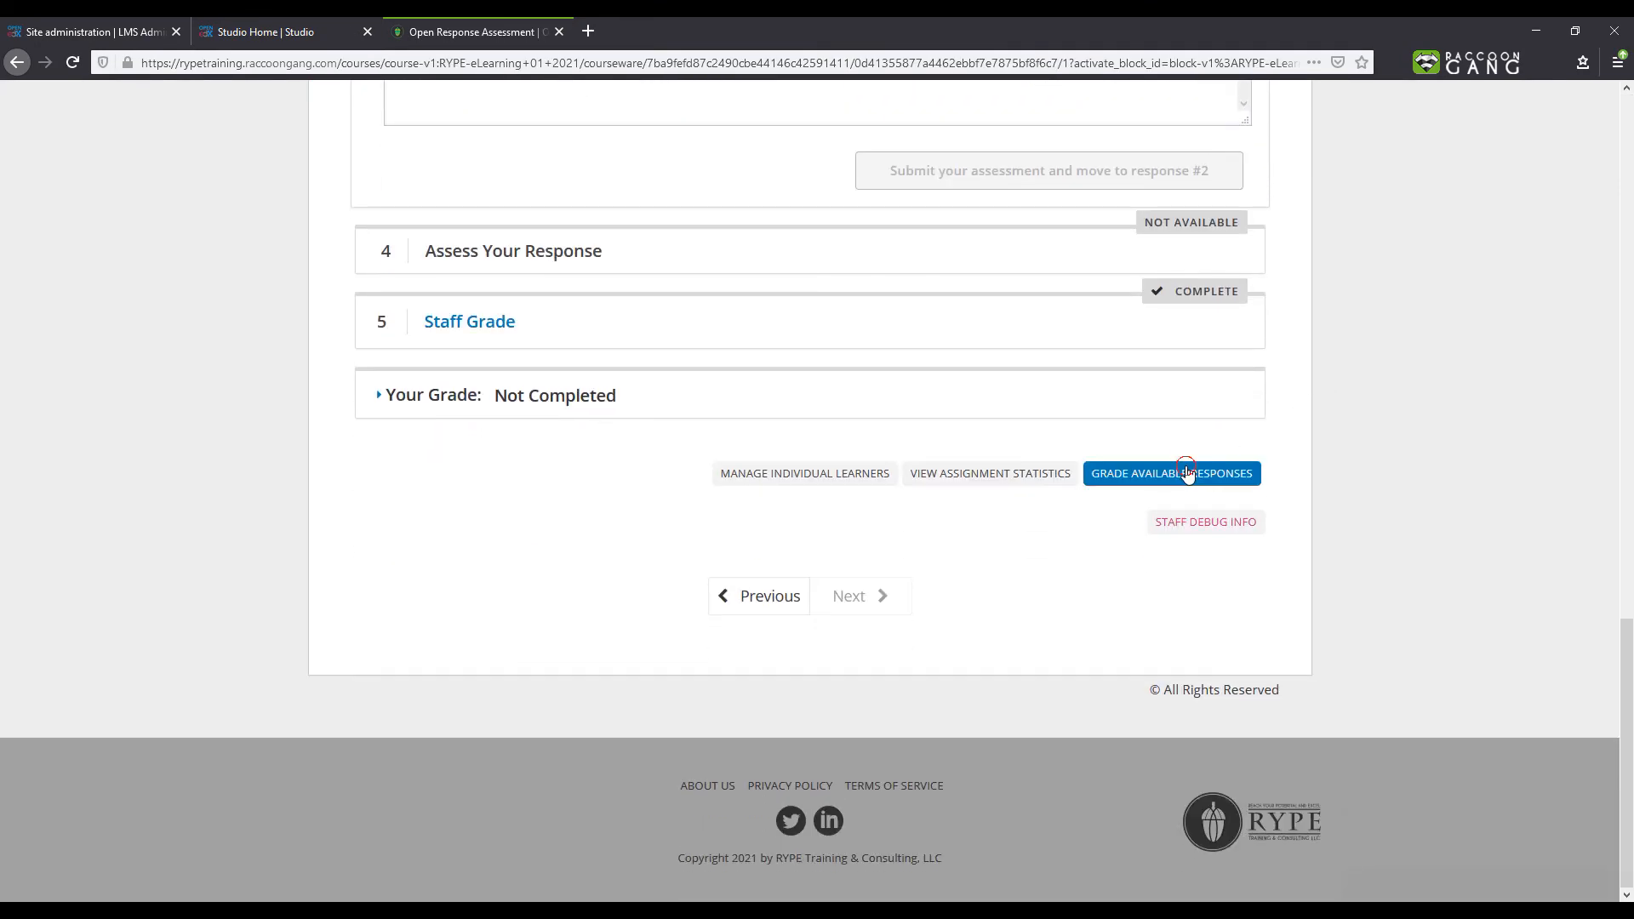
pyautogui.click(1189, 480)
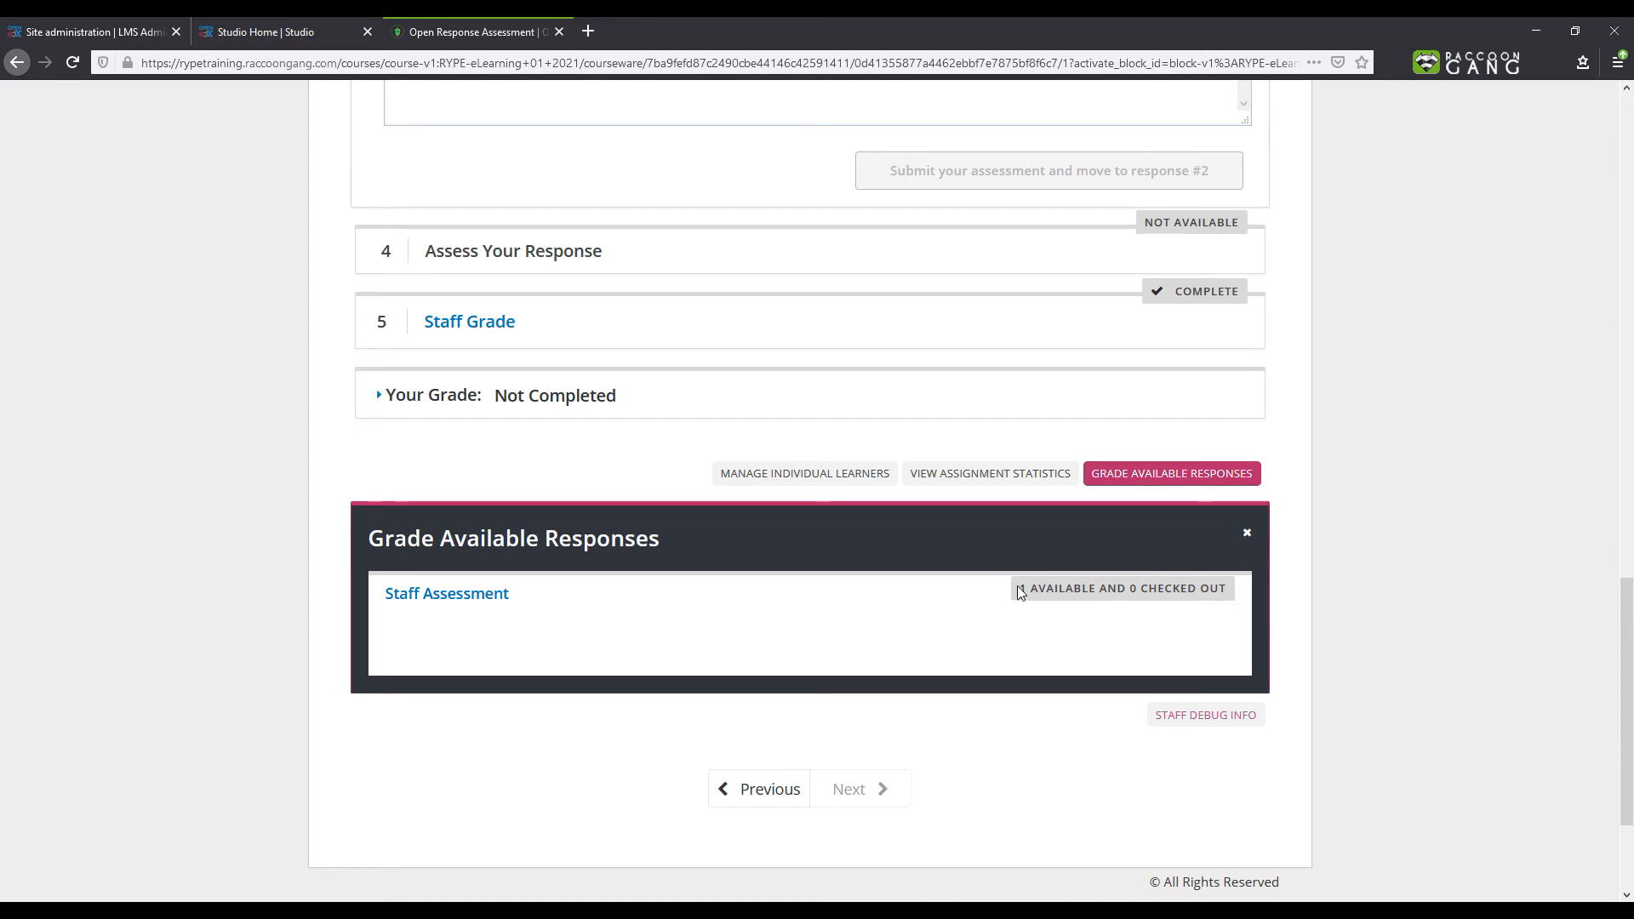
pyautogui.moveTo(1020, 588); pyautogui.dragTo(1097, 595)
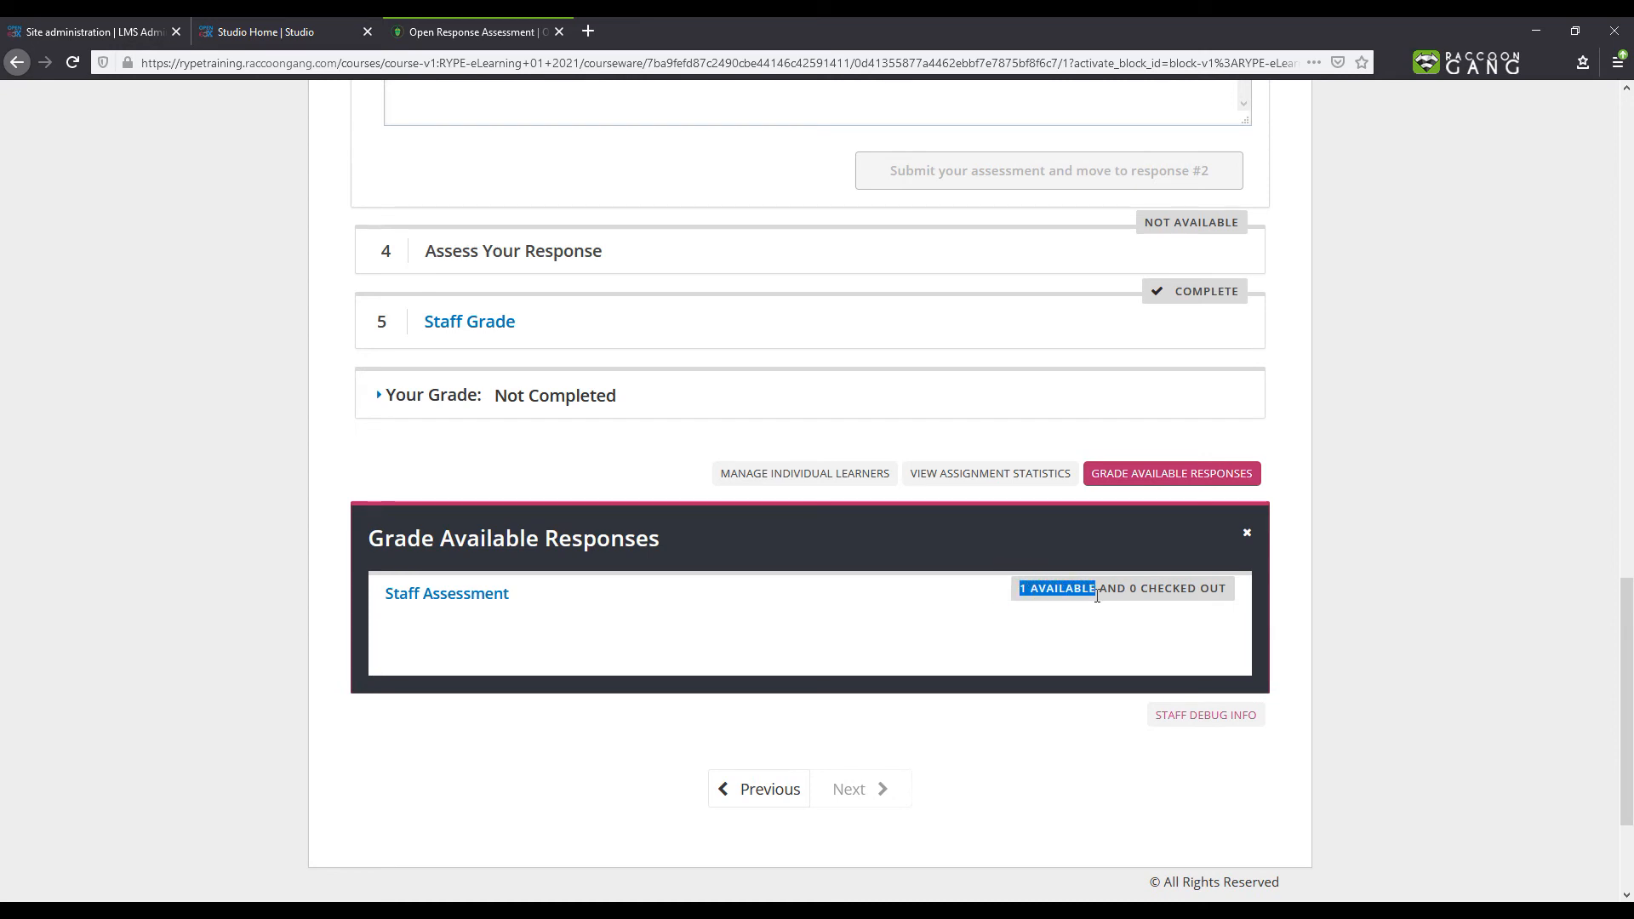
pyautogui.click(457, 594)
pyautogui.scroll(-5, 631, 650)
pyautogui.scroll(-5, 630, 650)
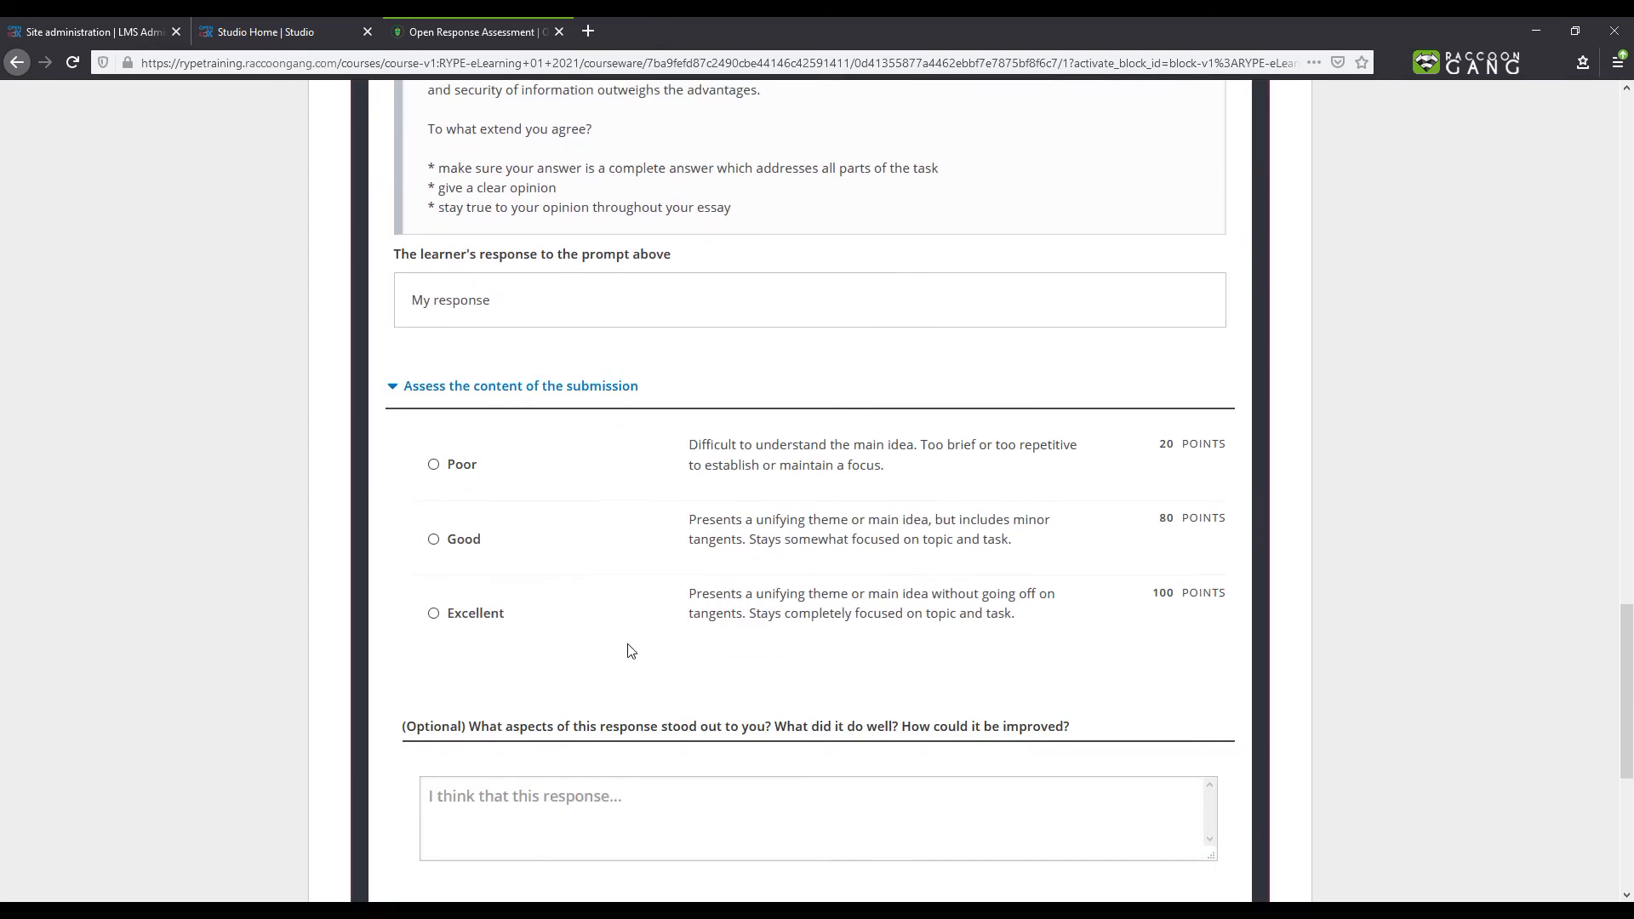
pyautogui.click(433, 399)
pyautogui.scroll(-3, 700, 540)
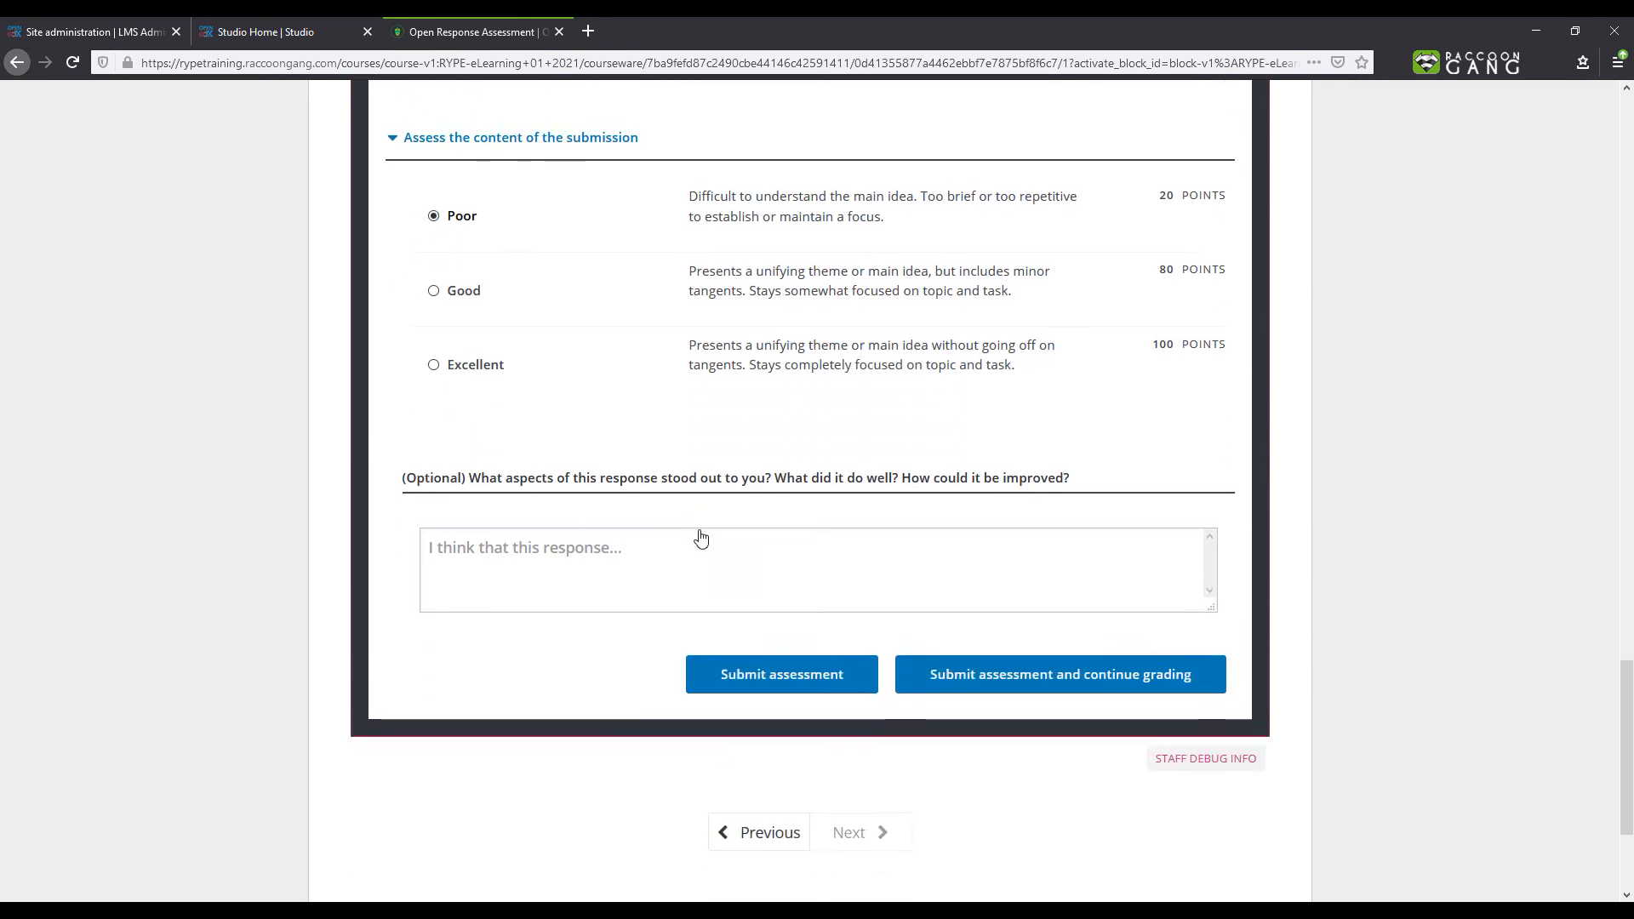
pyautogui.click(737, 664)
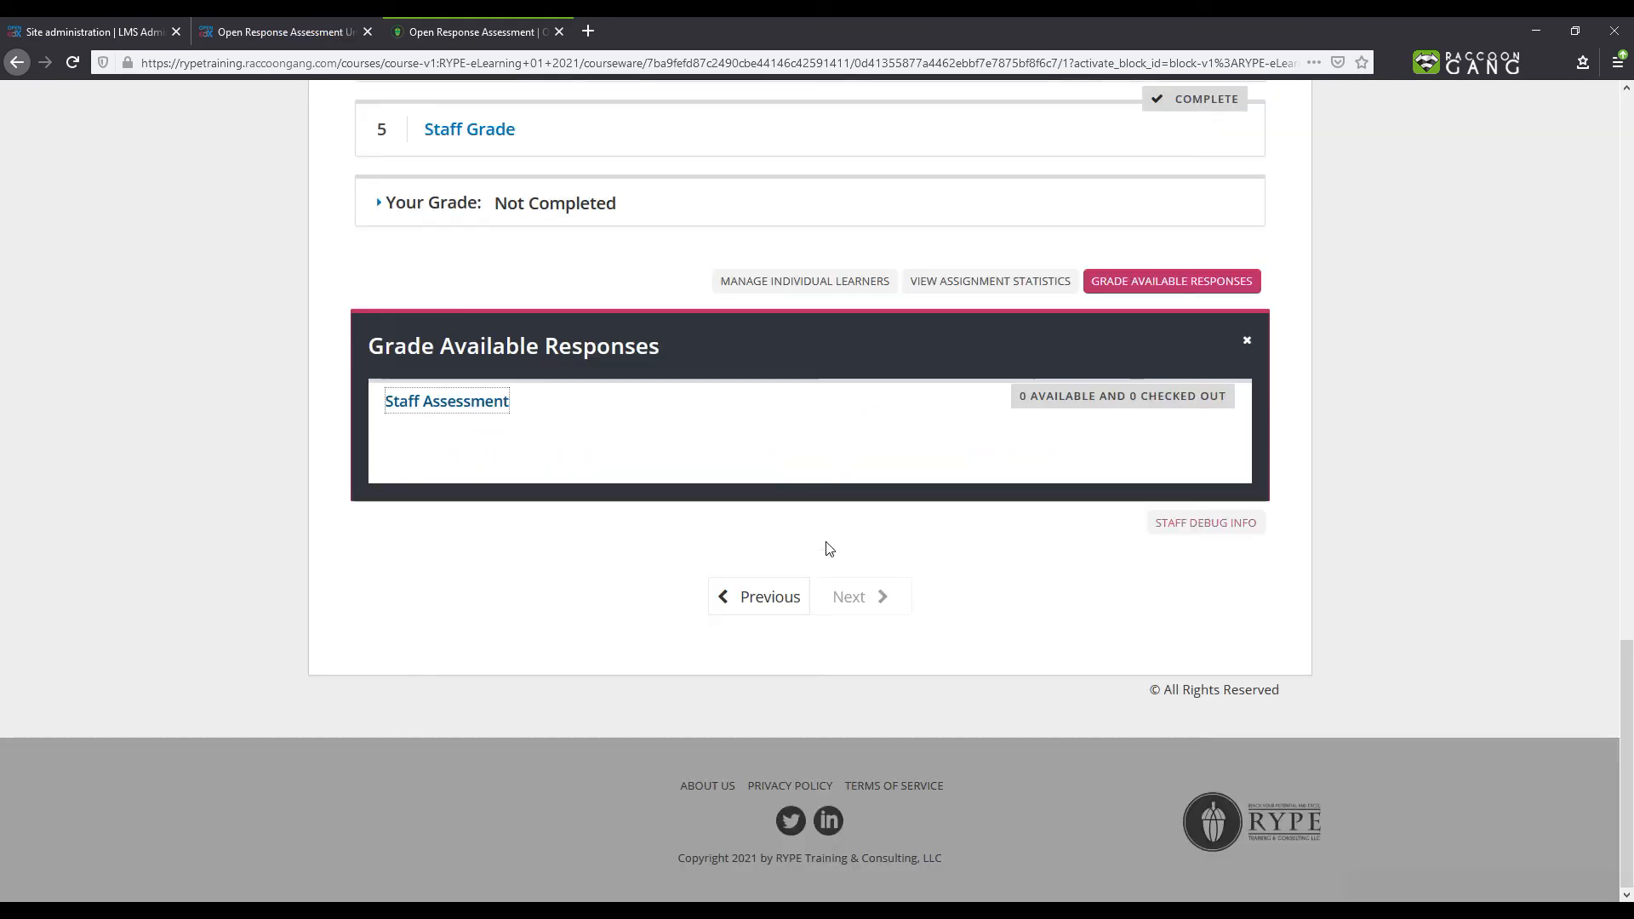
# - View the assignment statistics for the open response assessment
pyautogui.click(948, 282)
pyautogui.scroll(-5, 756, 535)
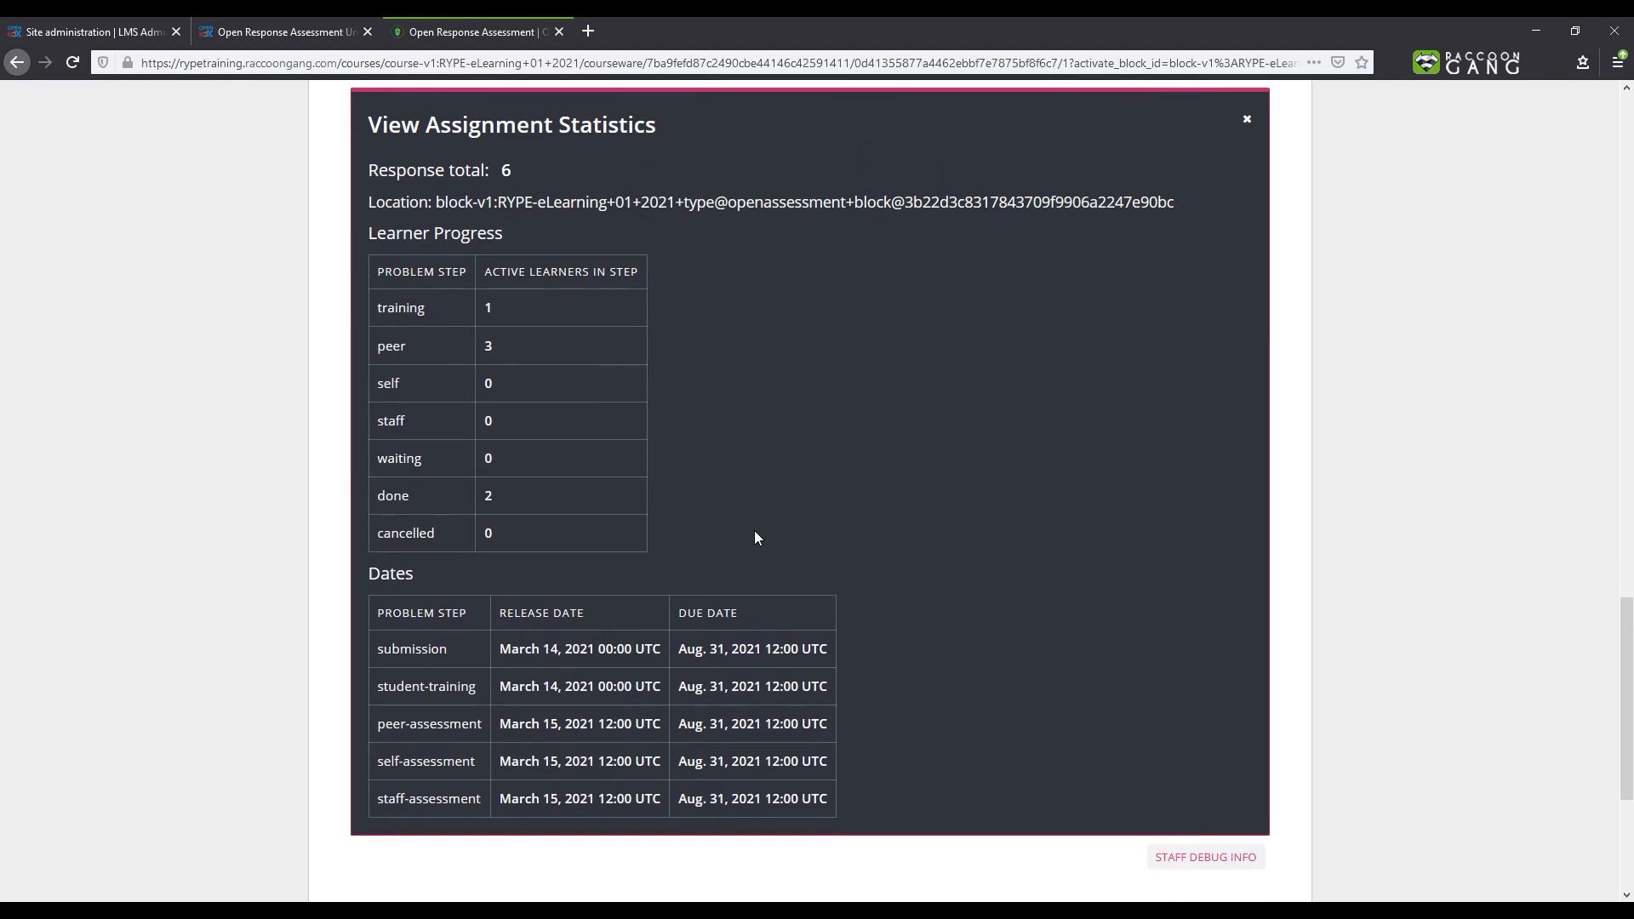
pyautogui.scroll(3, 754, 537)
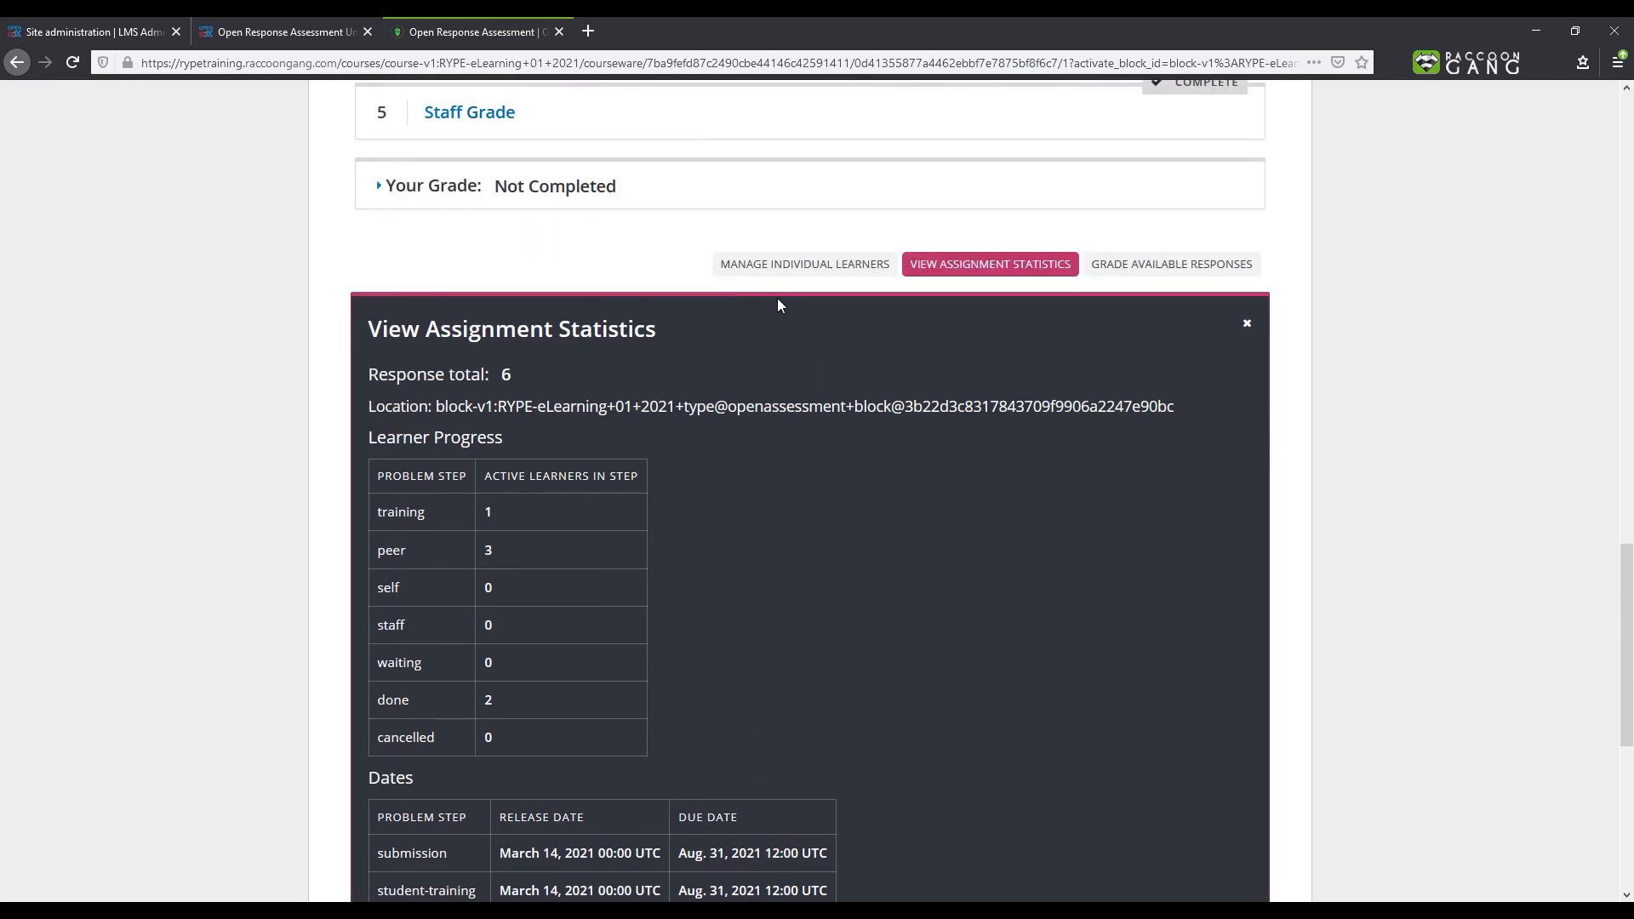
# - Look up an individual learner by username under Manage Individual Learners
pyautogui.click(751, 264)
pyautogui.click(468, 596)
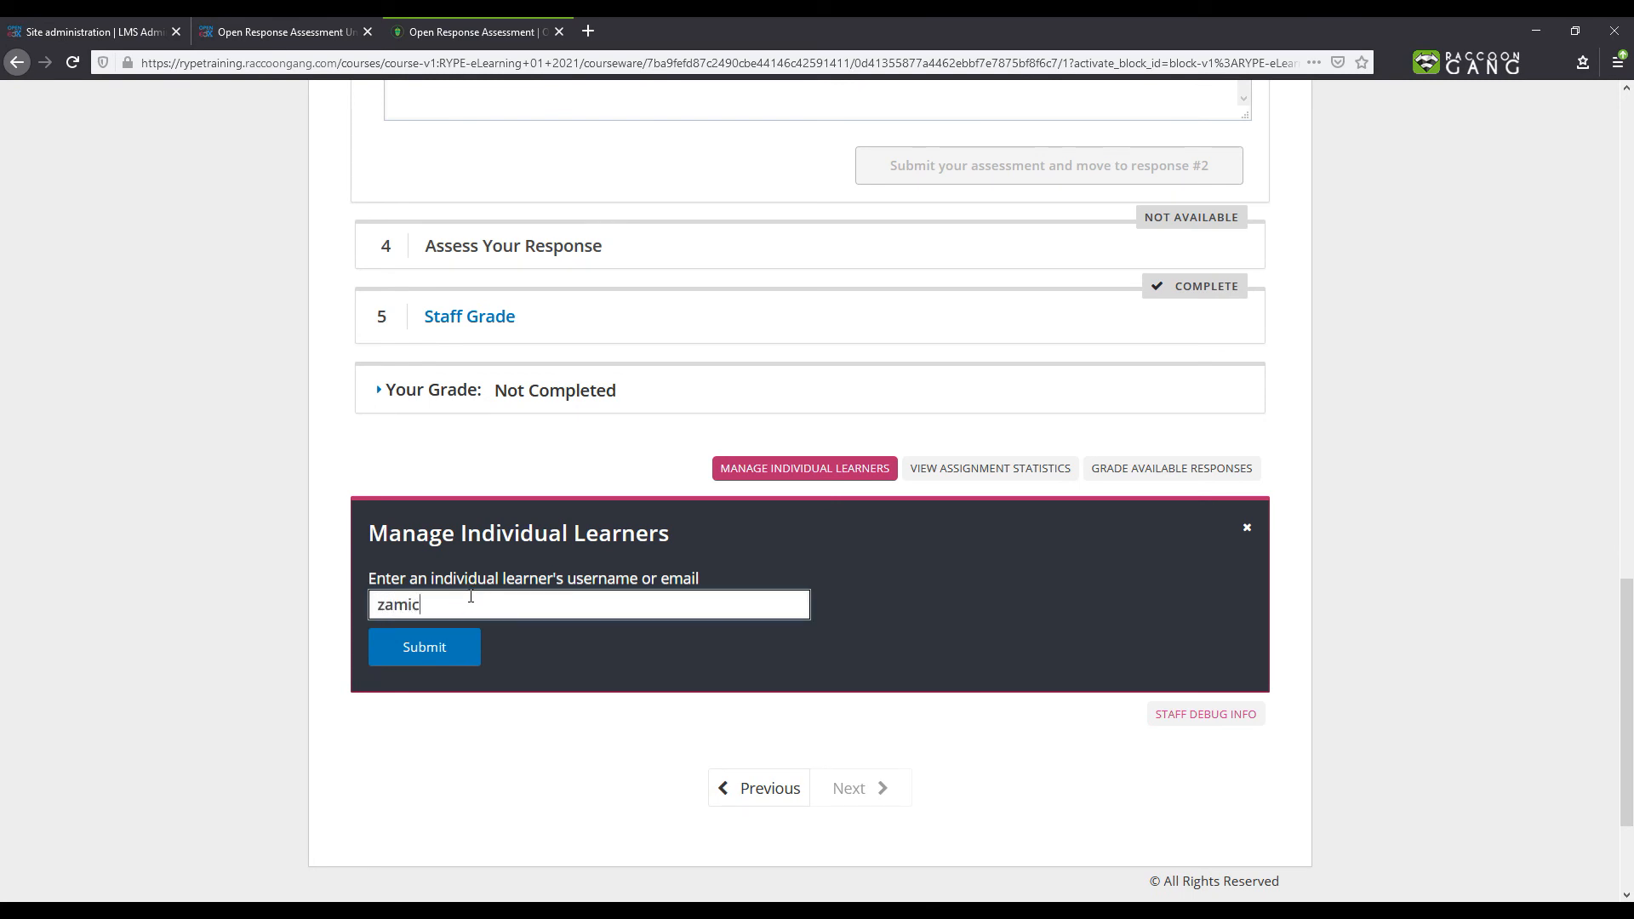
pyautogui.click(439, 667)
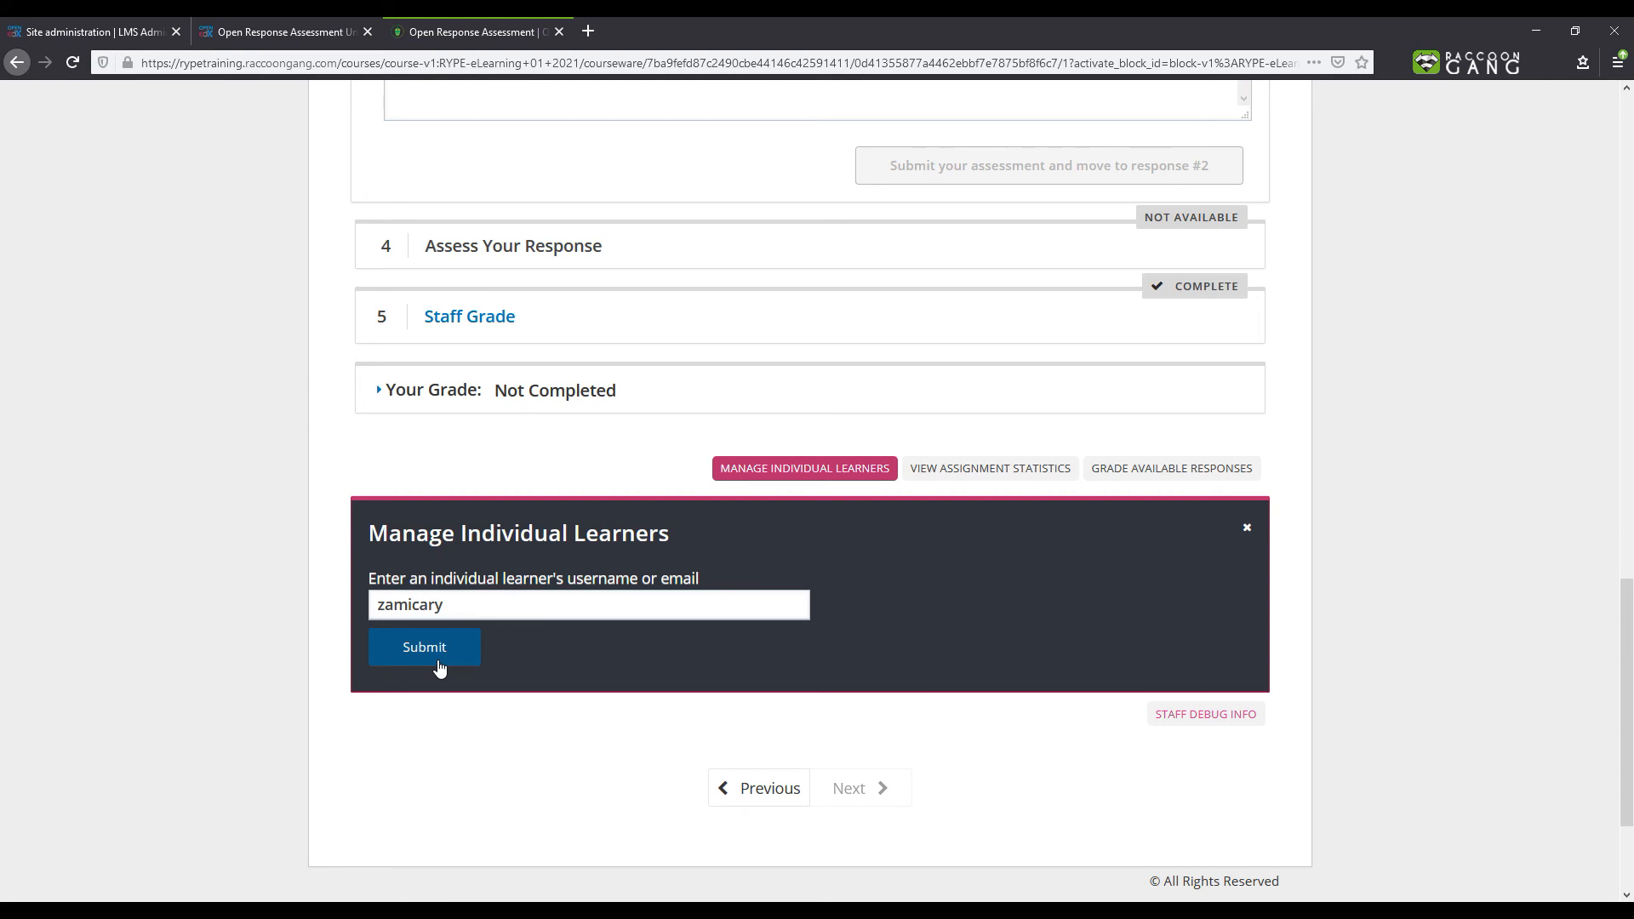
# - Expand and review the learner's response, peer, self and staff assessments, final grade and grade override sections
pyautogui.scroll(-5, 439, 666)
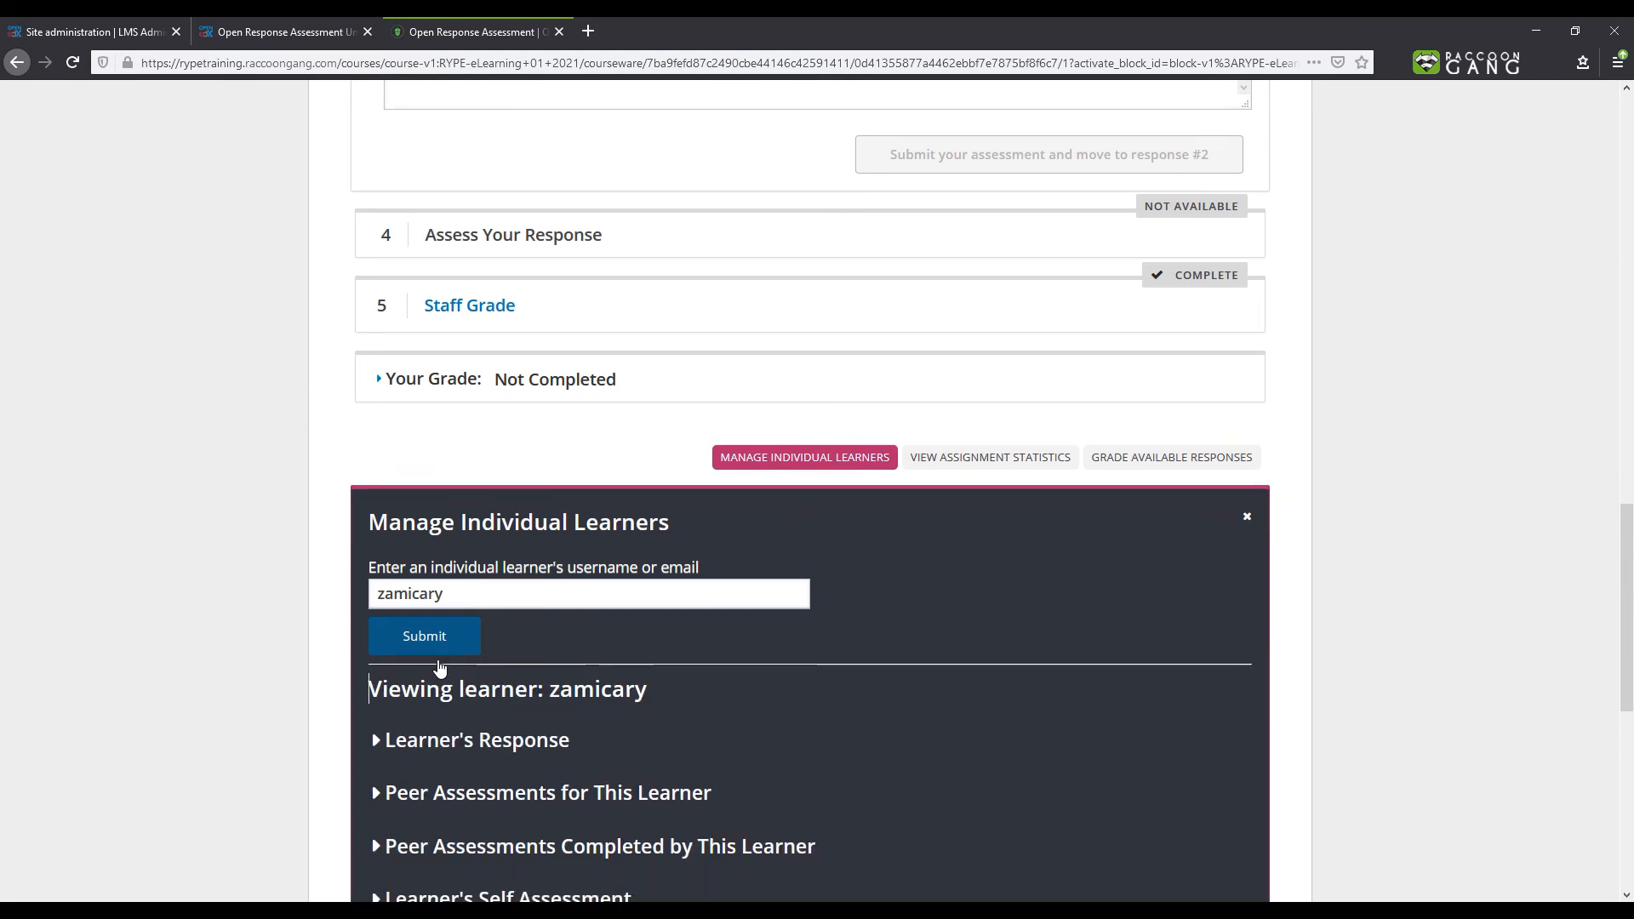
pyautogui.click(379, 345)
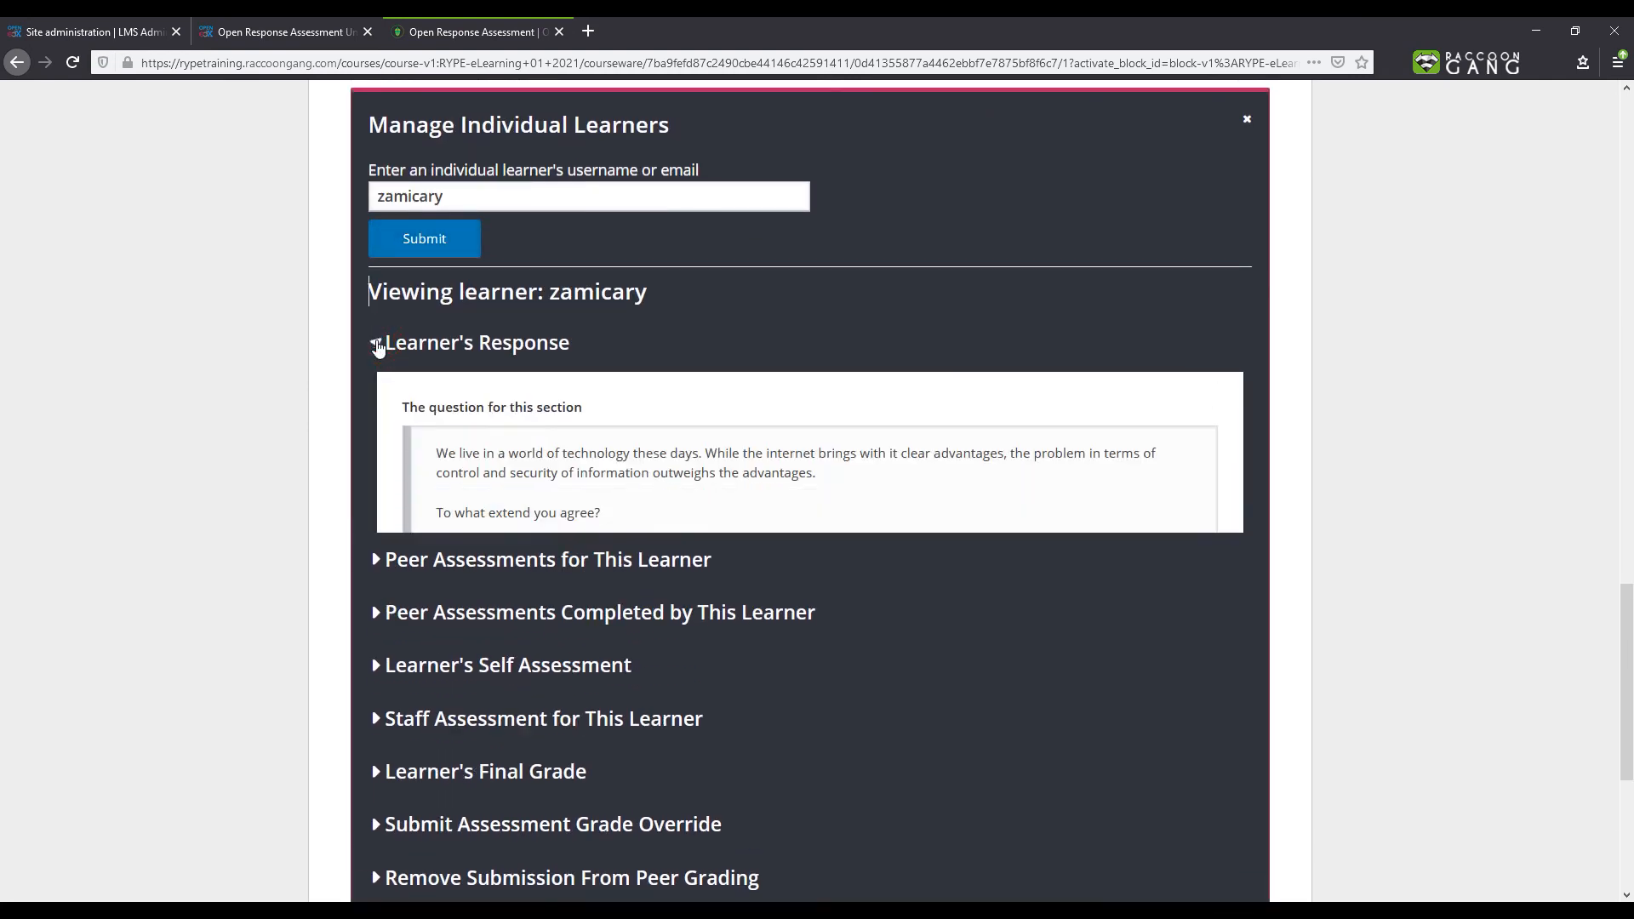
pyautogui.scroll(-3, 394, 511)
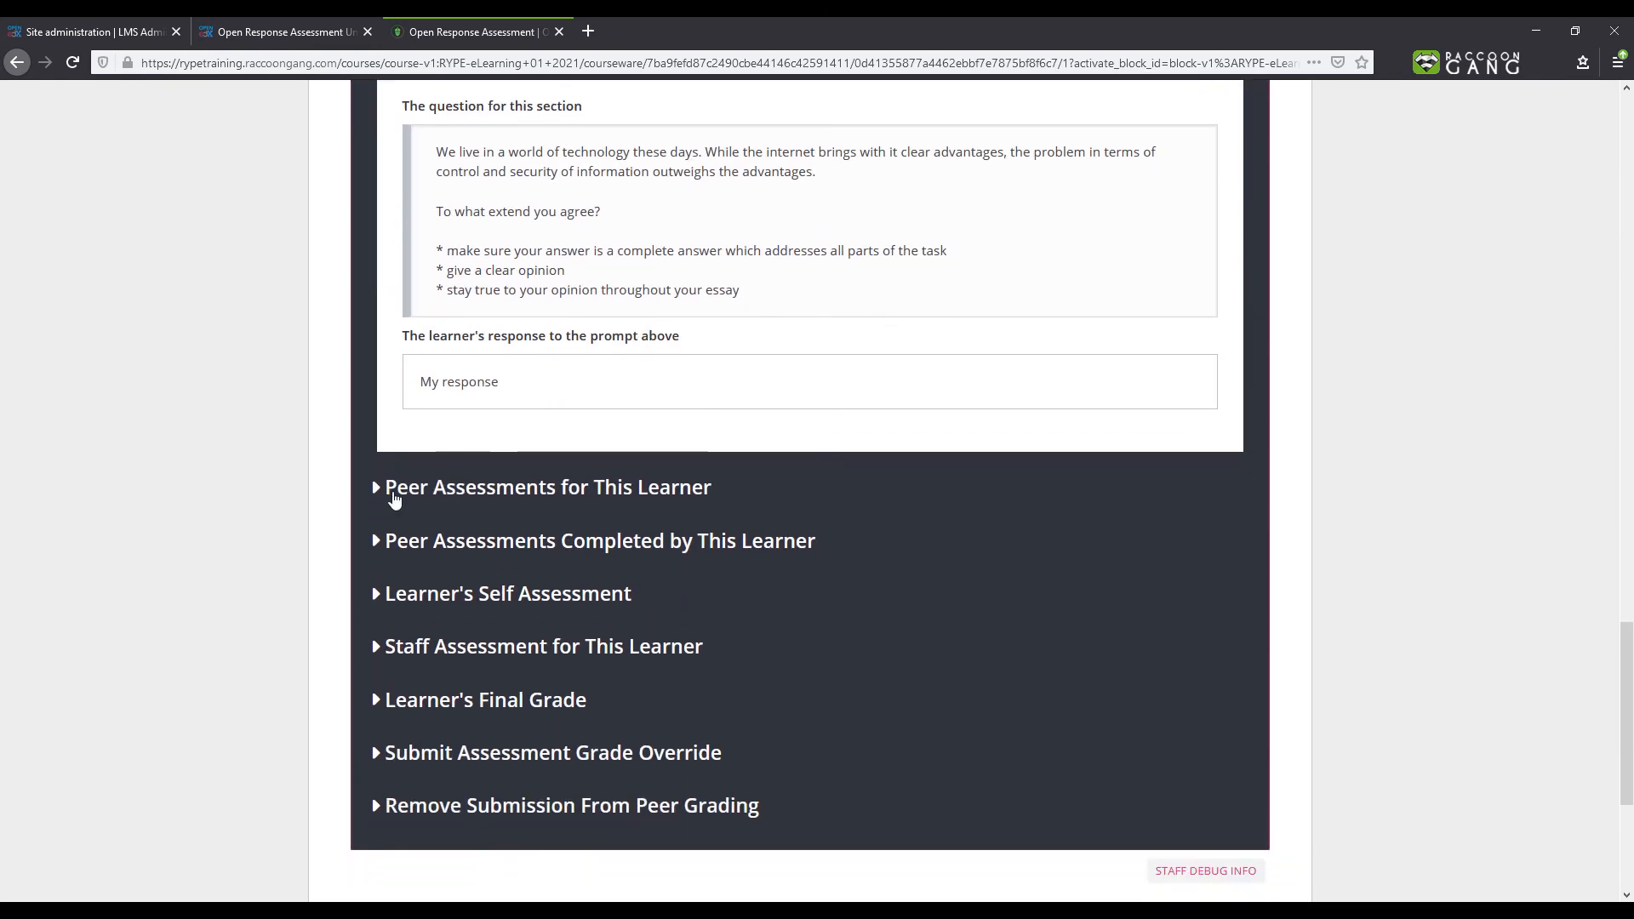
pyautogui.click(392, 500)
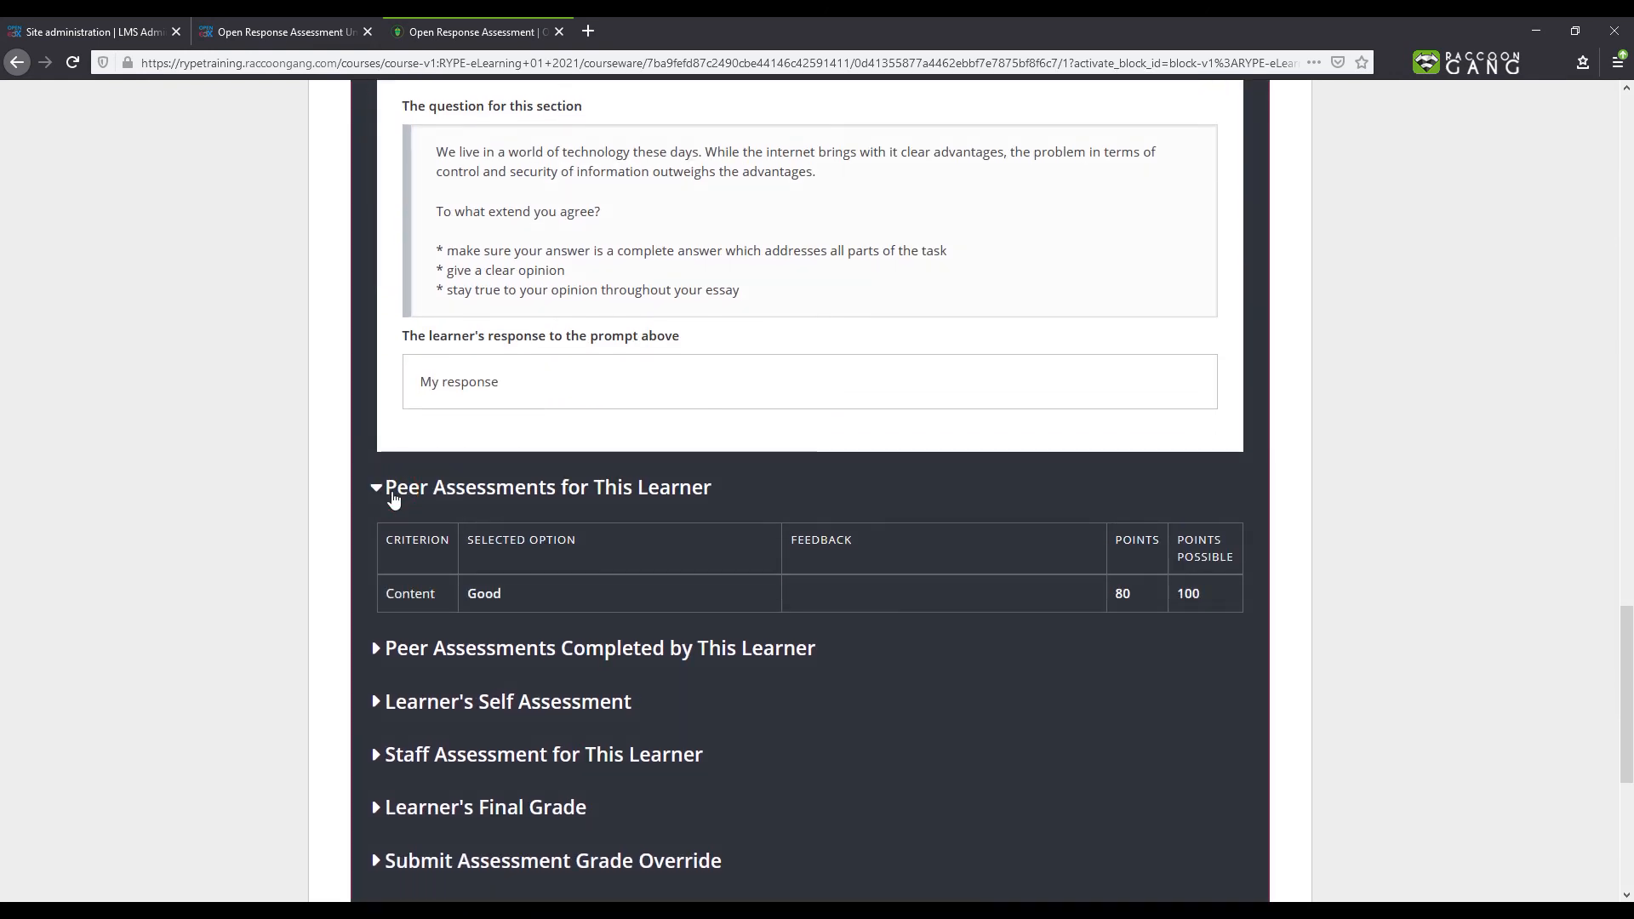
pyautogui.click(377, 648)
pyautogui.scroll(-1, 379, 647)
pyautogui.scroll(-4, 380, 641)
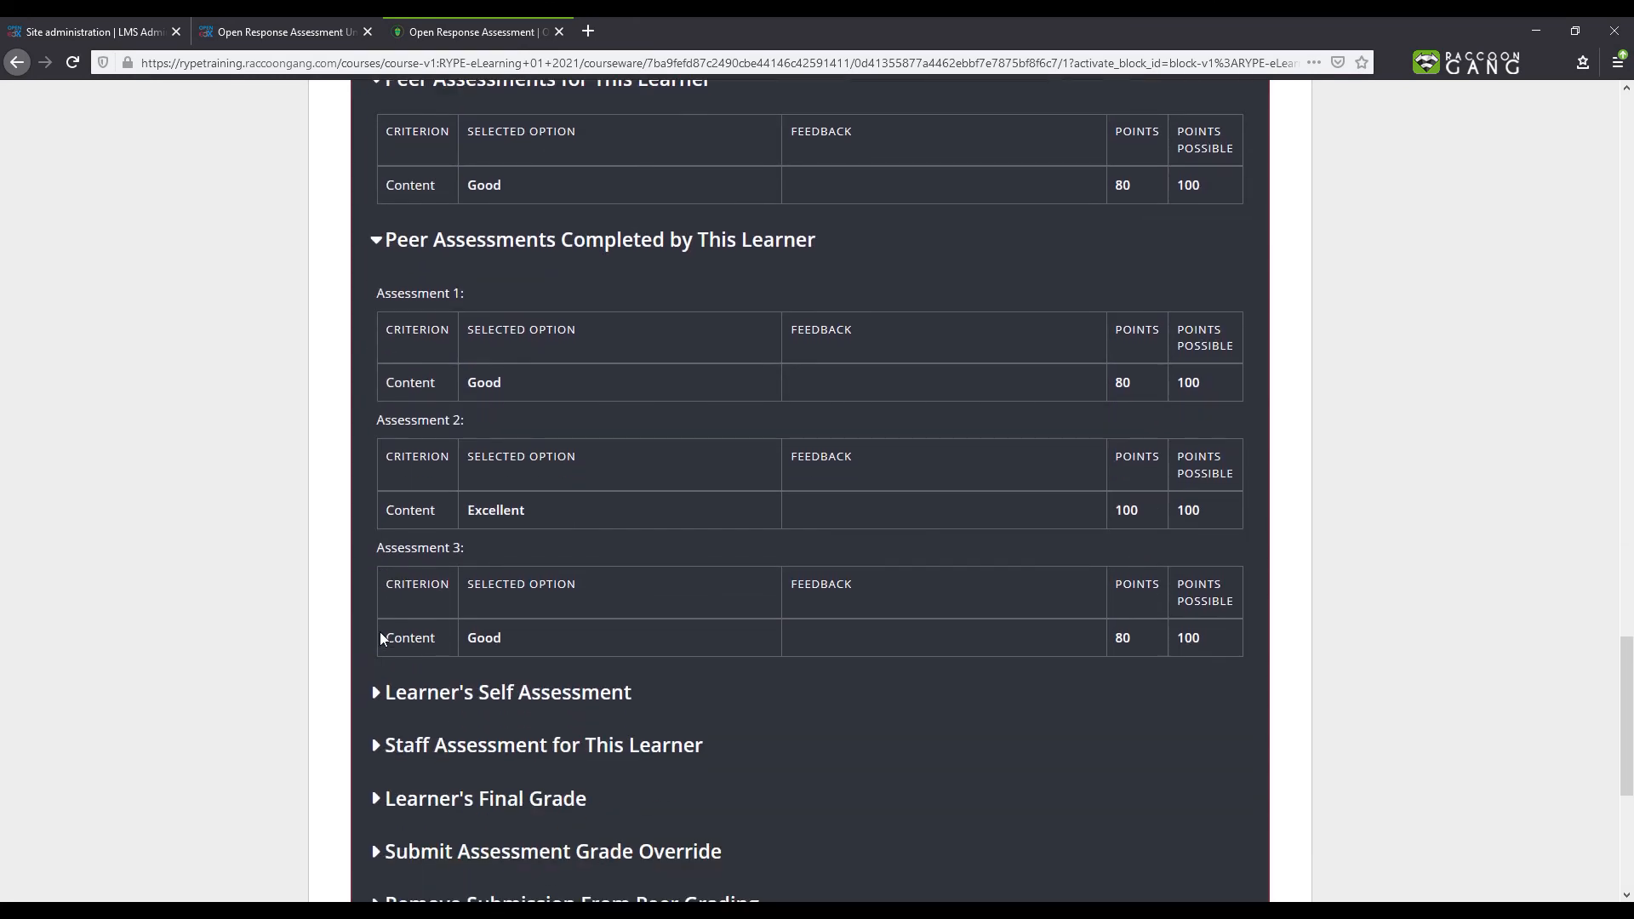
pyautogui.click(384, 691)
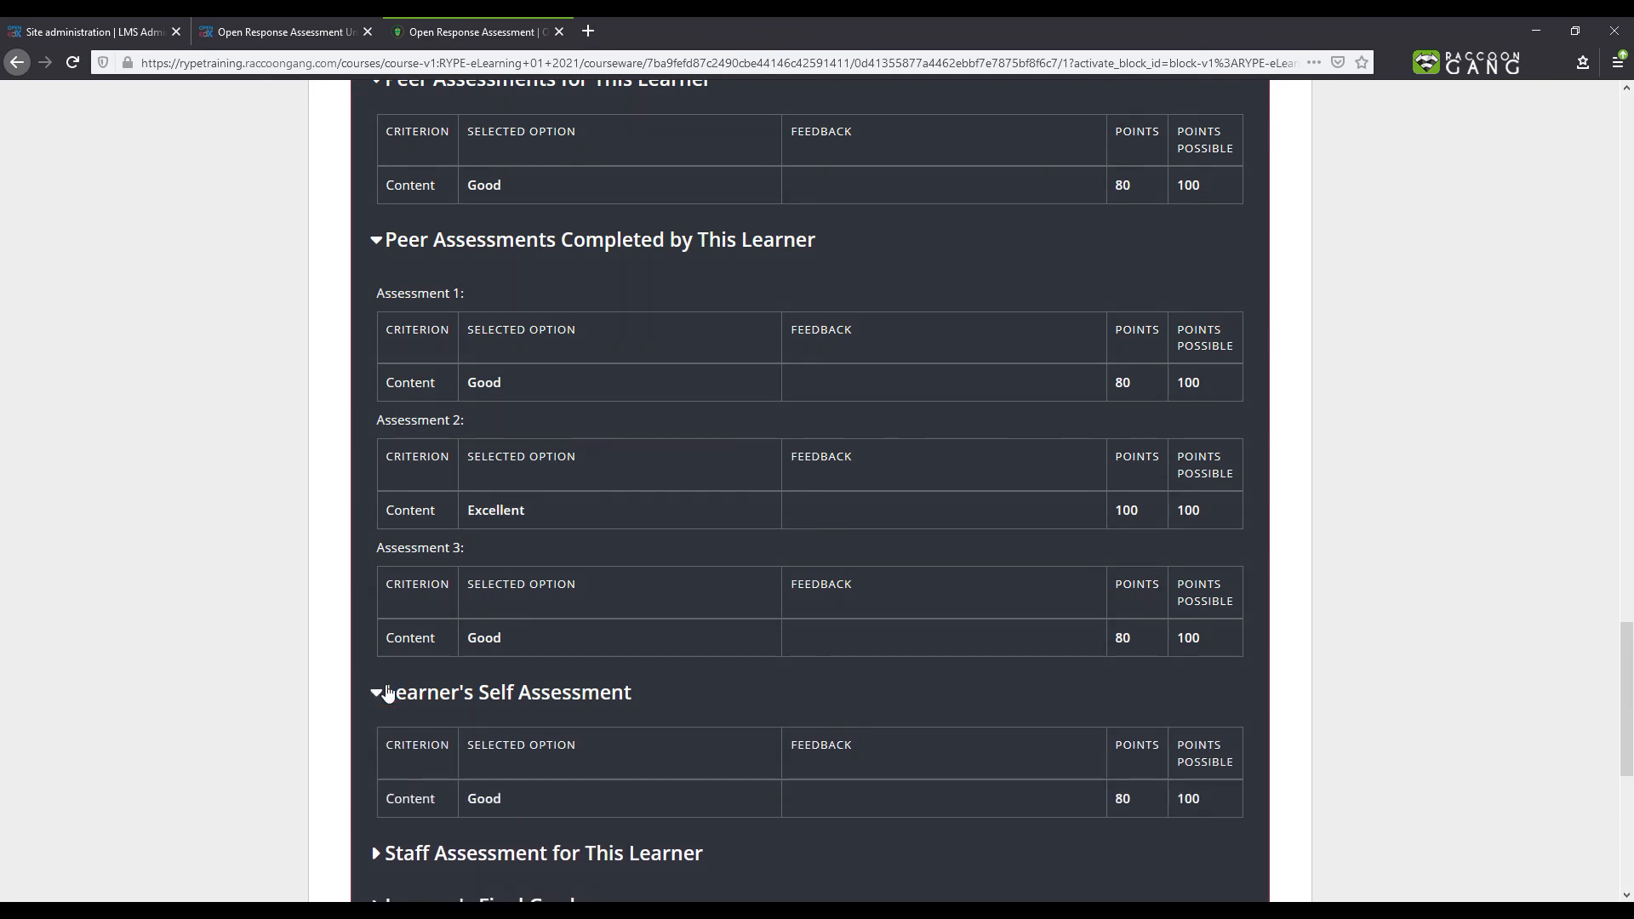
pyautogui.scroll(-2, 387, 692)
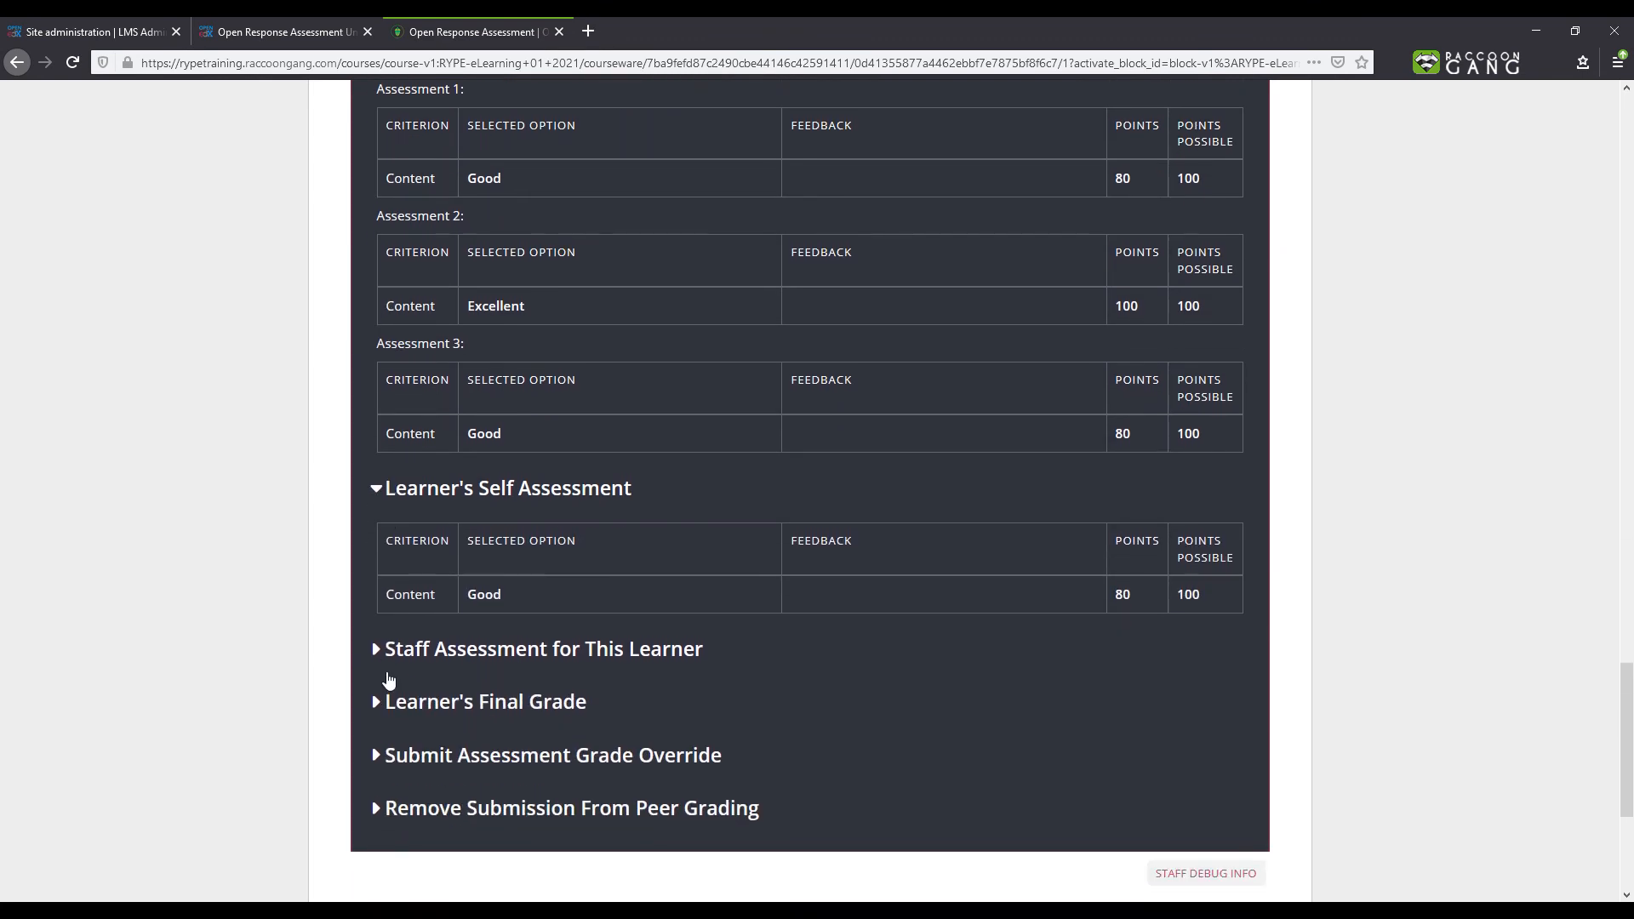
pyautogui.click(393, 660)
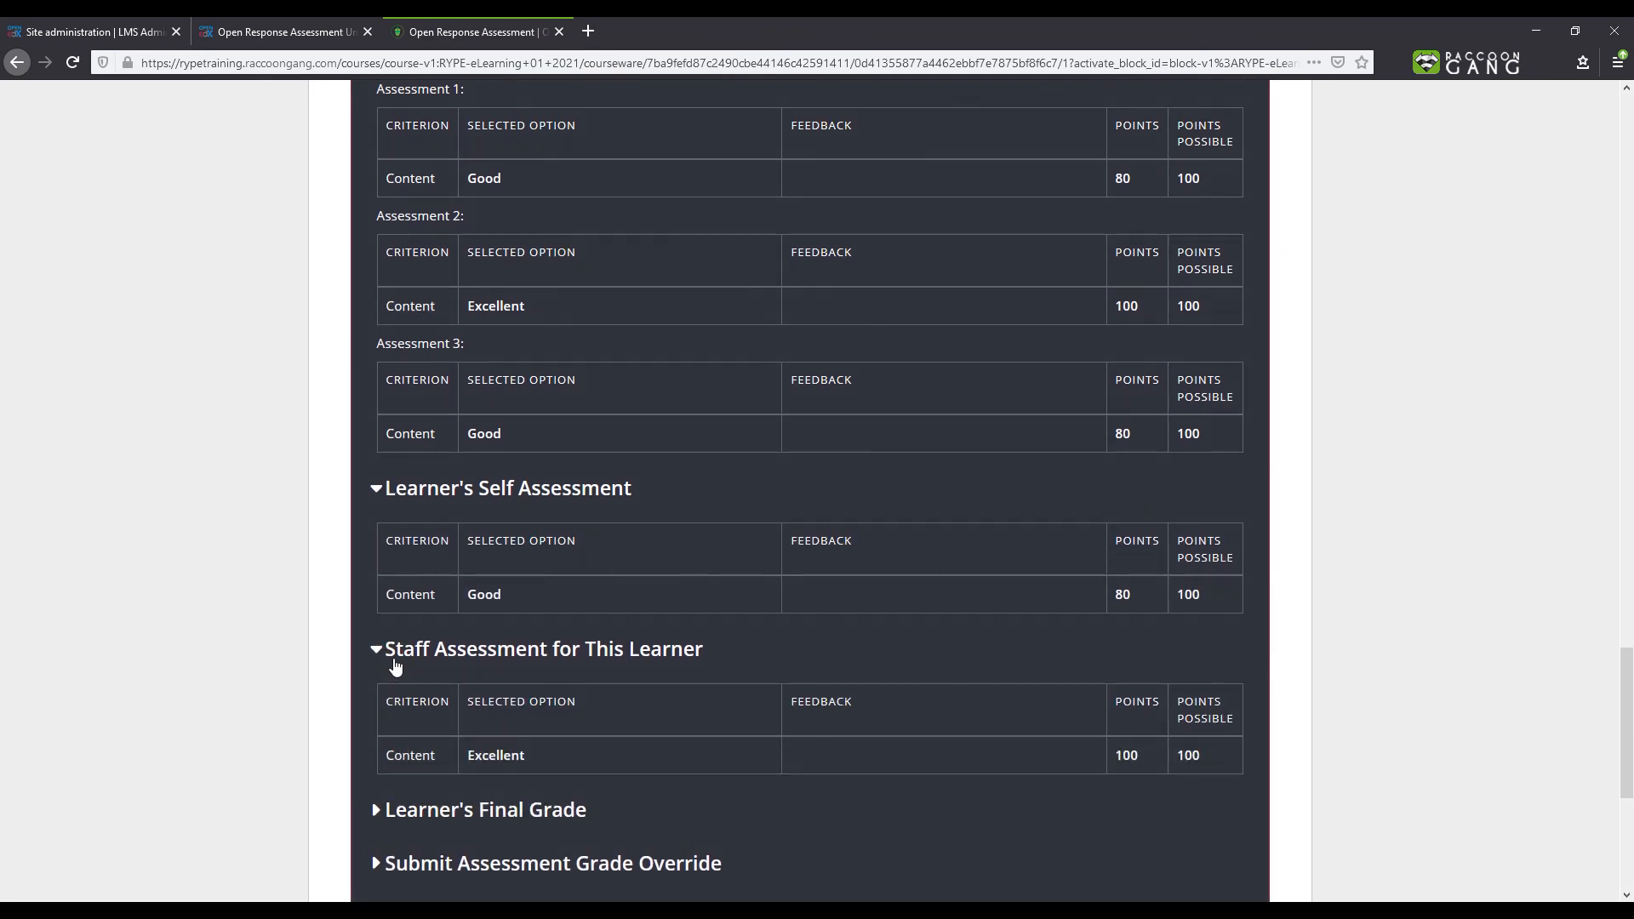
pyautogui.scroll(-1, 396, 667)
pyautogui.click(394, 708)
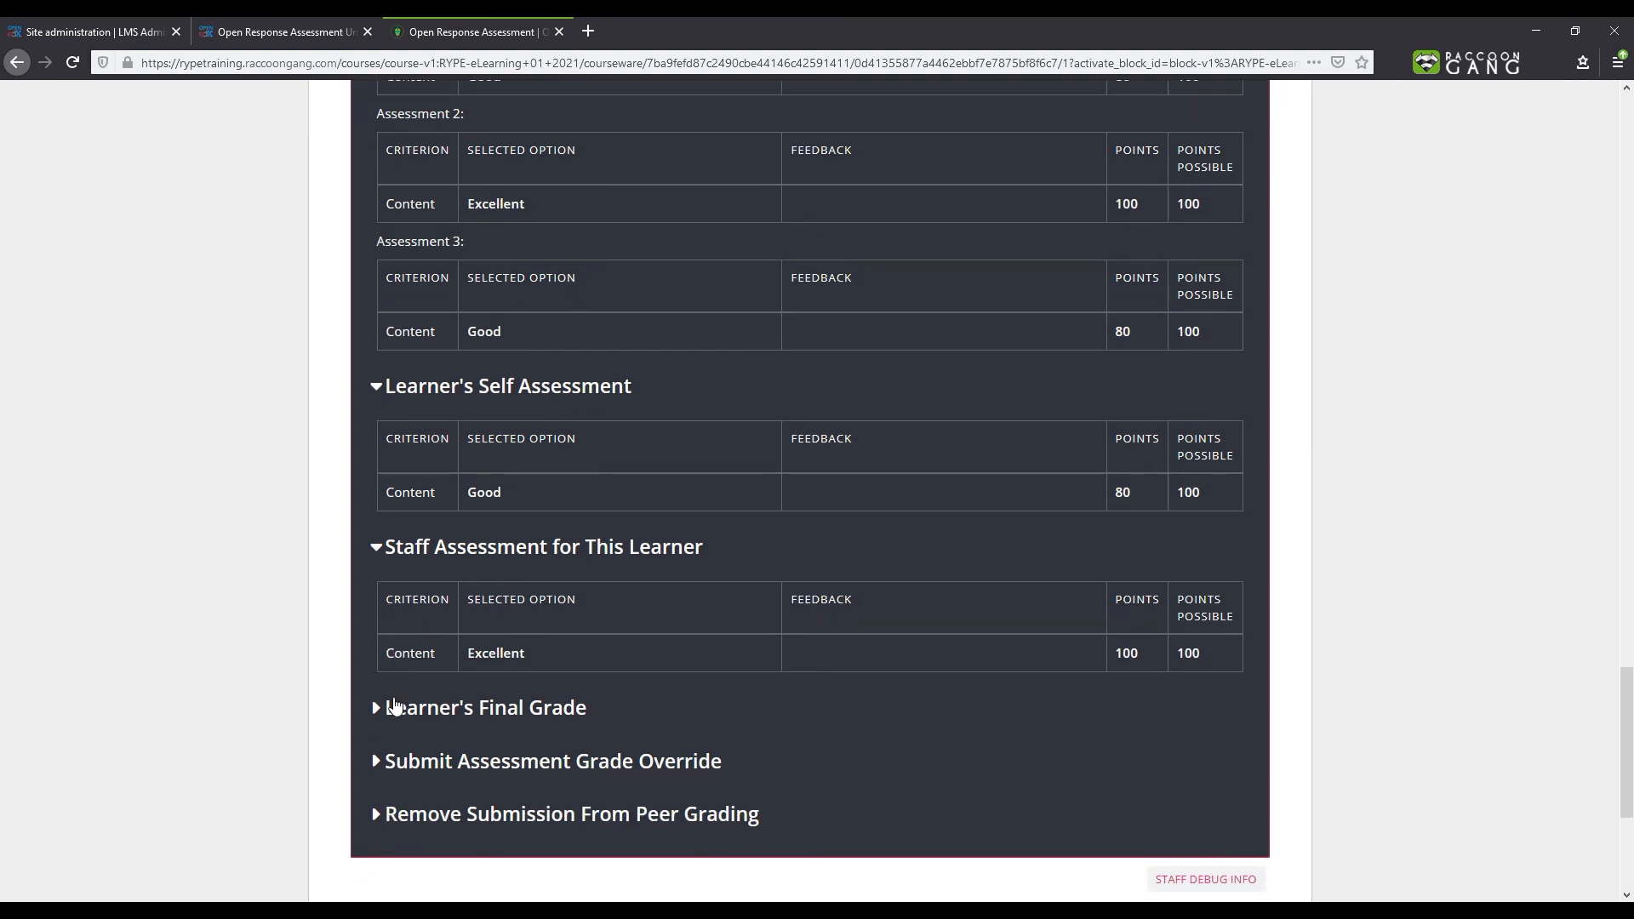
pyautogui.scroll(-2, 394, 705)
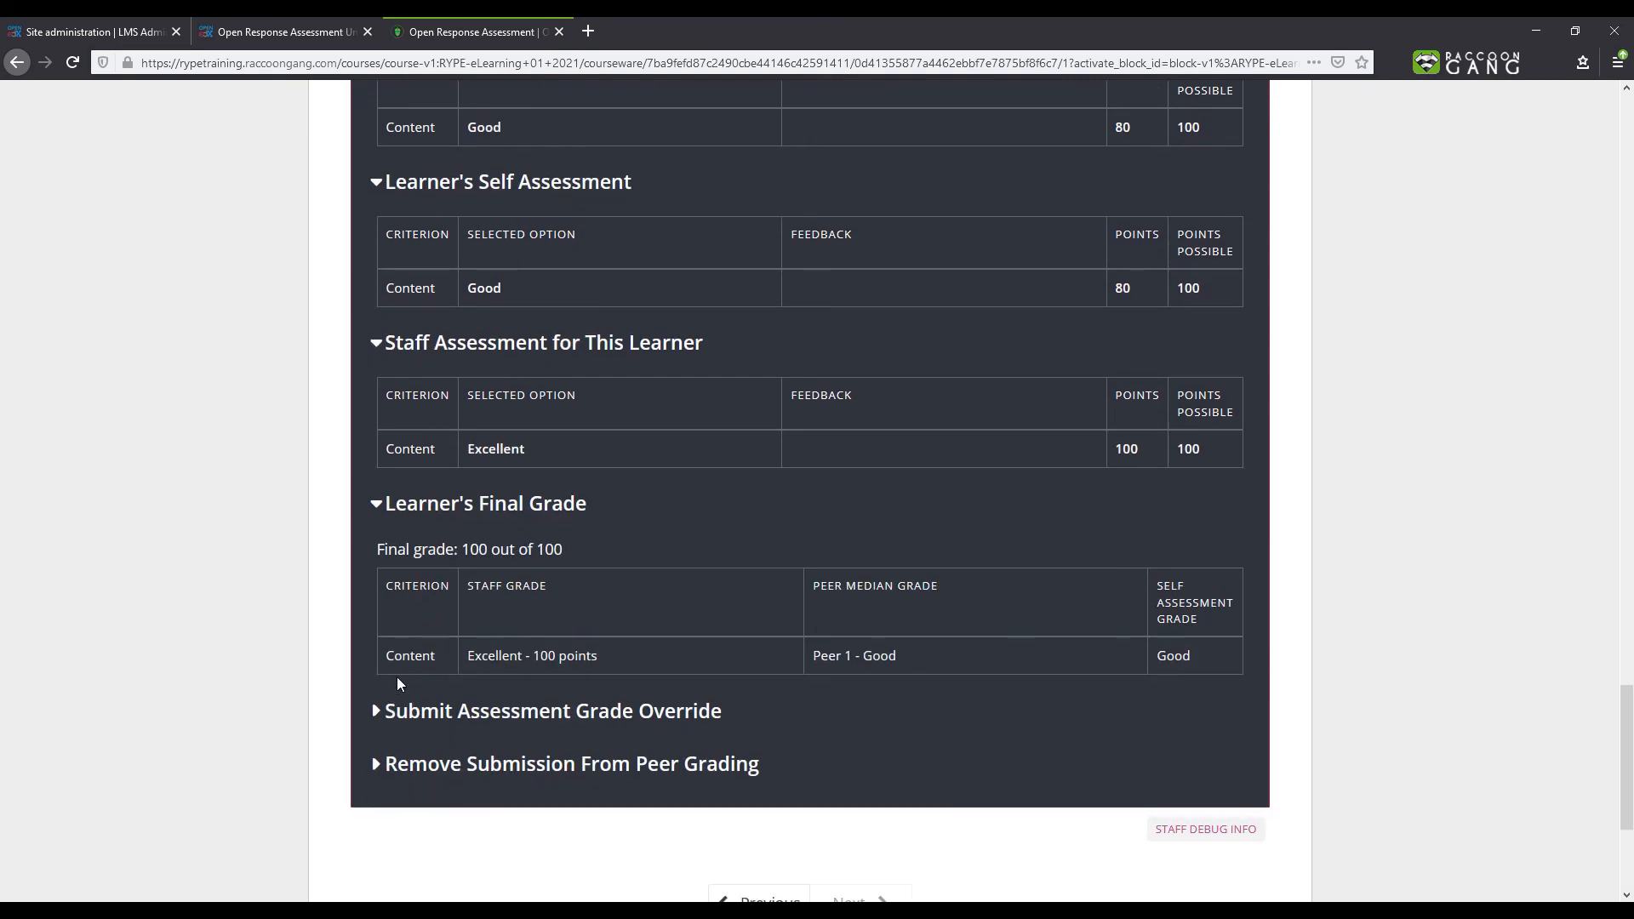
pyautogui.click(397, 712)
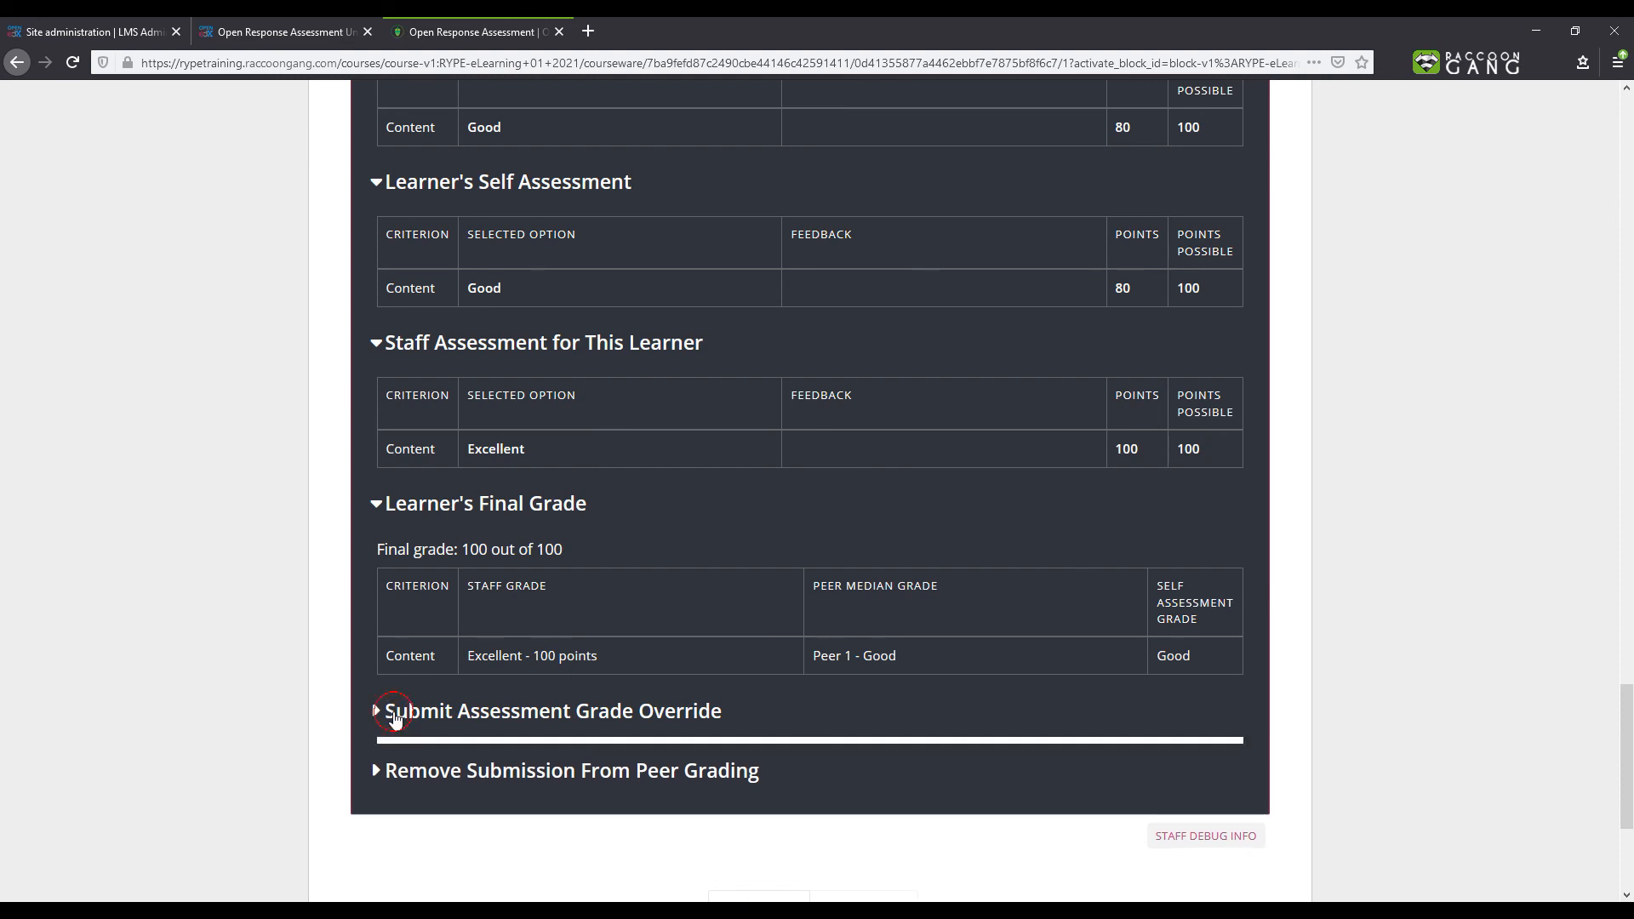
pyautogui.scroll(-2, 397, 717)
pyautogui.scroll(-3, 396, 718)
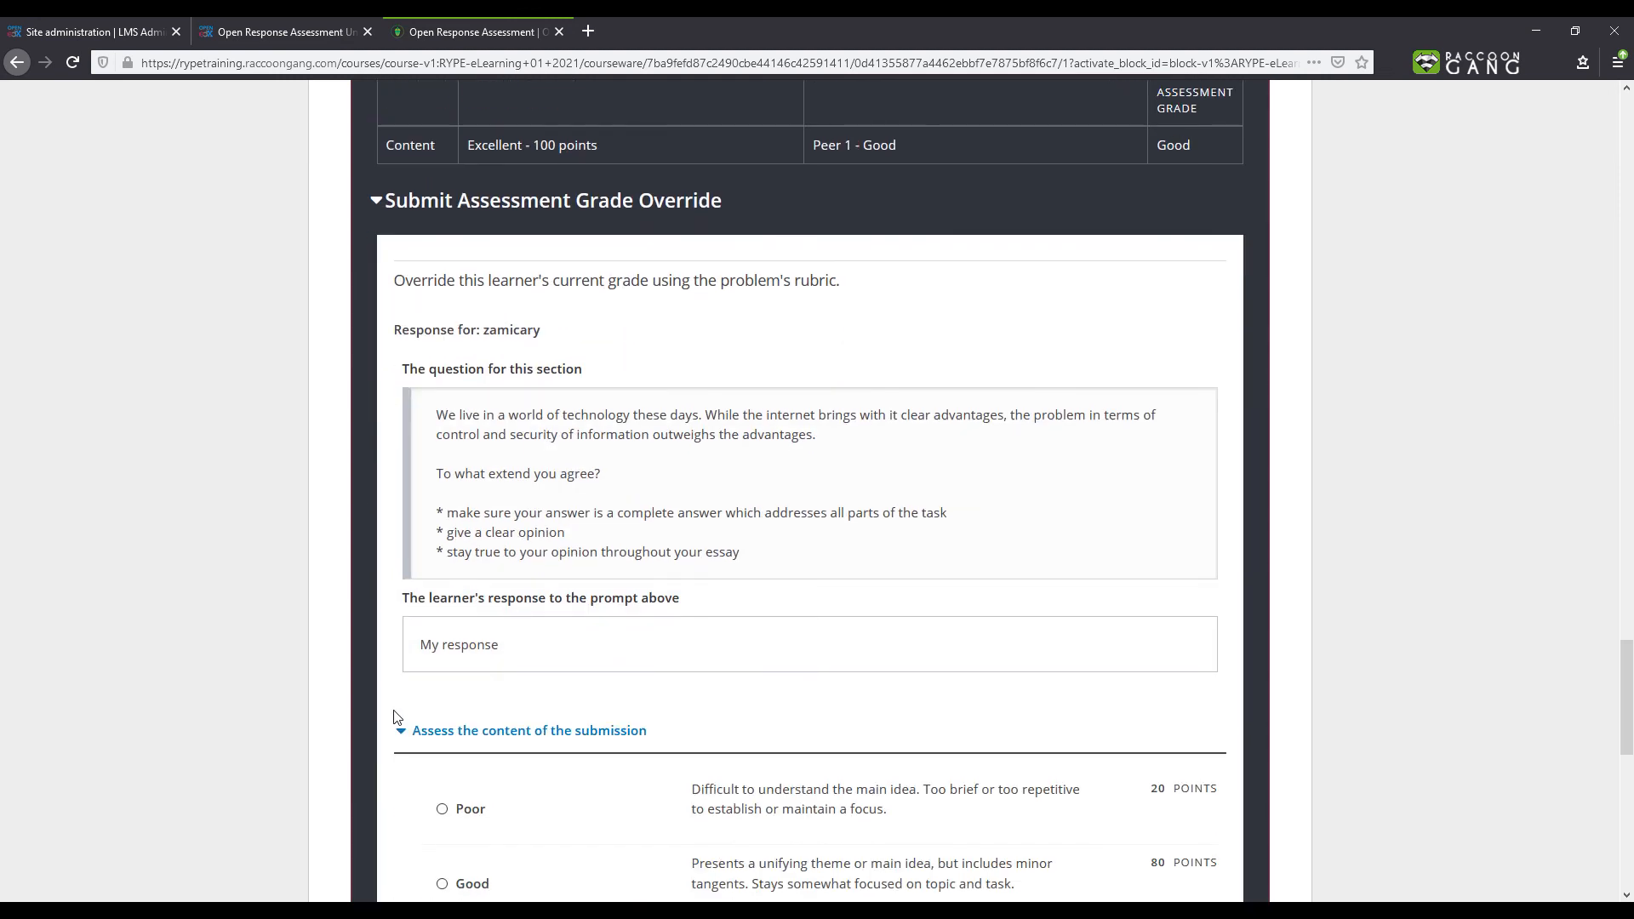
pyautogui.scroll(-3, 394, 718)
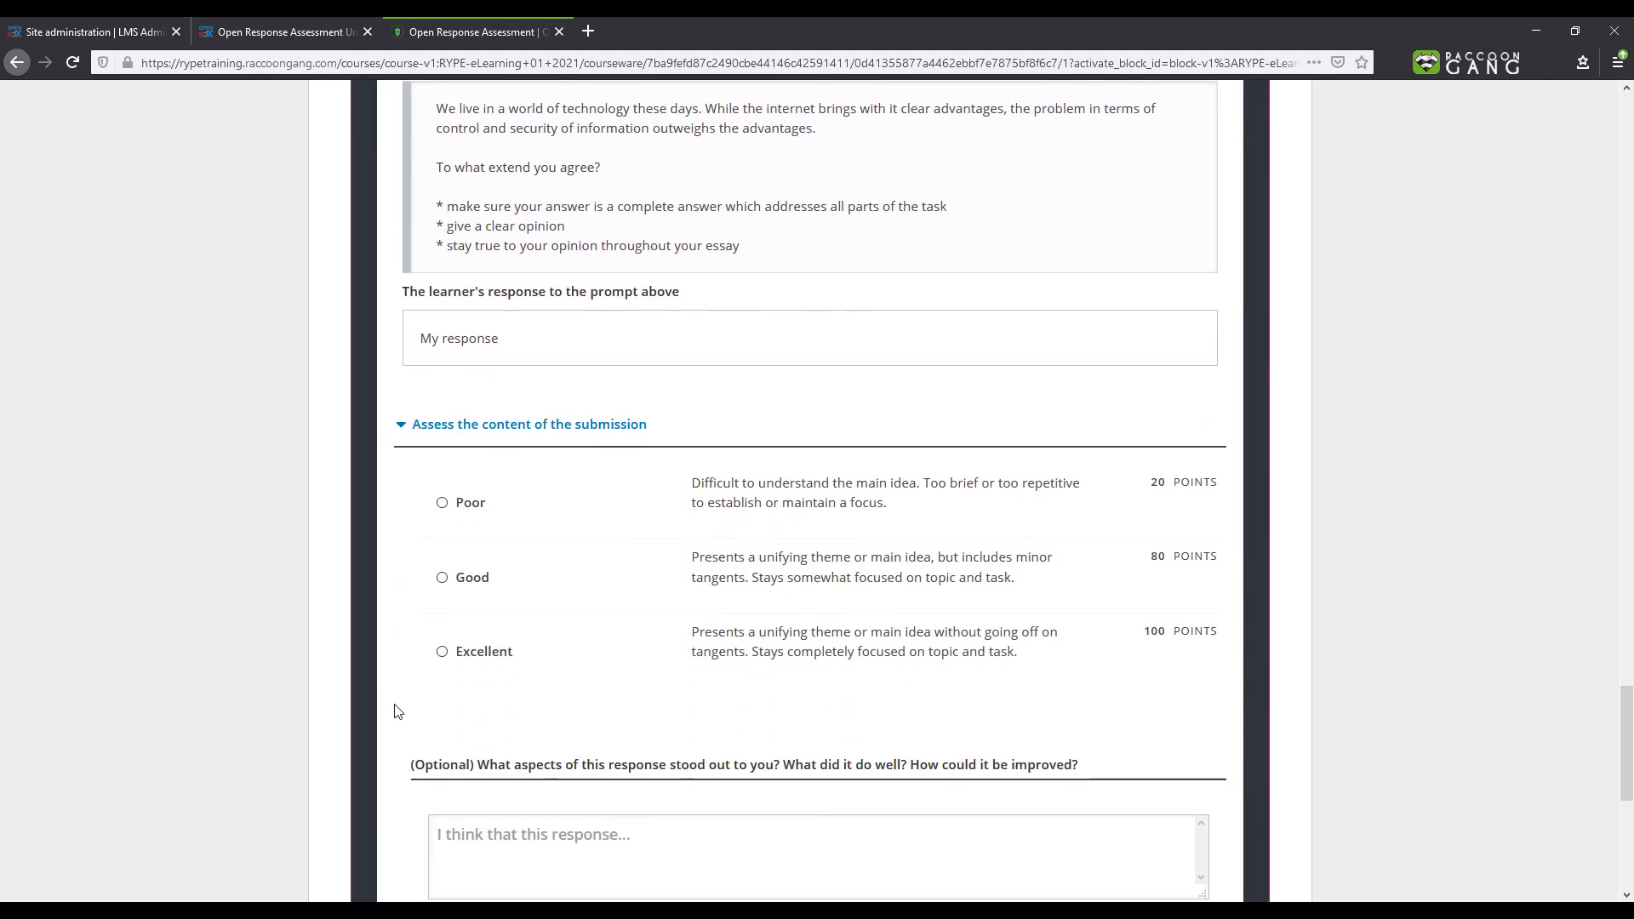
pyautogui.scroll(-3, 396, 715)
# - Open Remove Submission From Peer Grading and enter the comment "Try Again!"
pyautogui.click(402, 735)
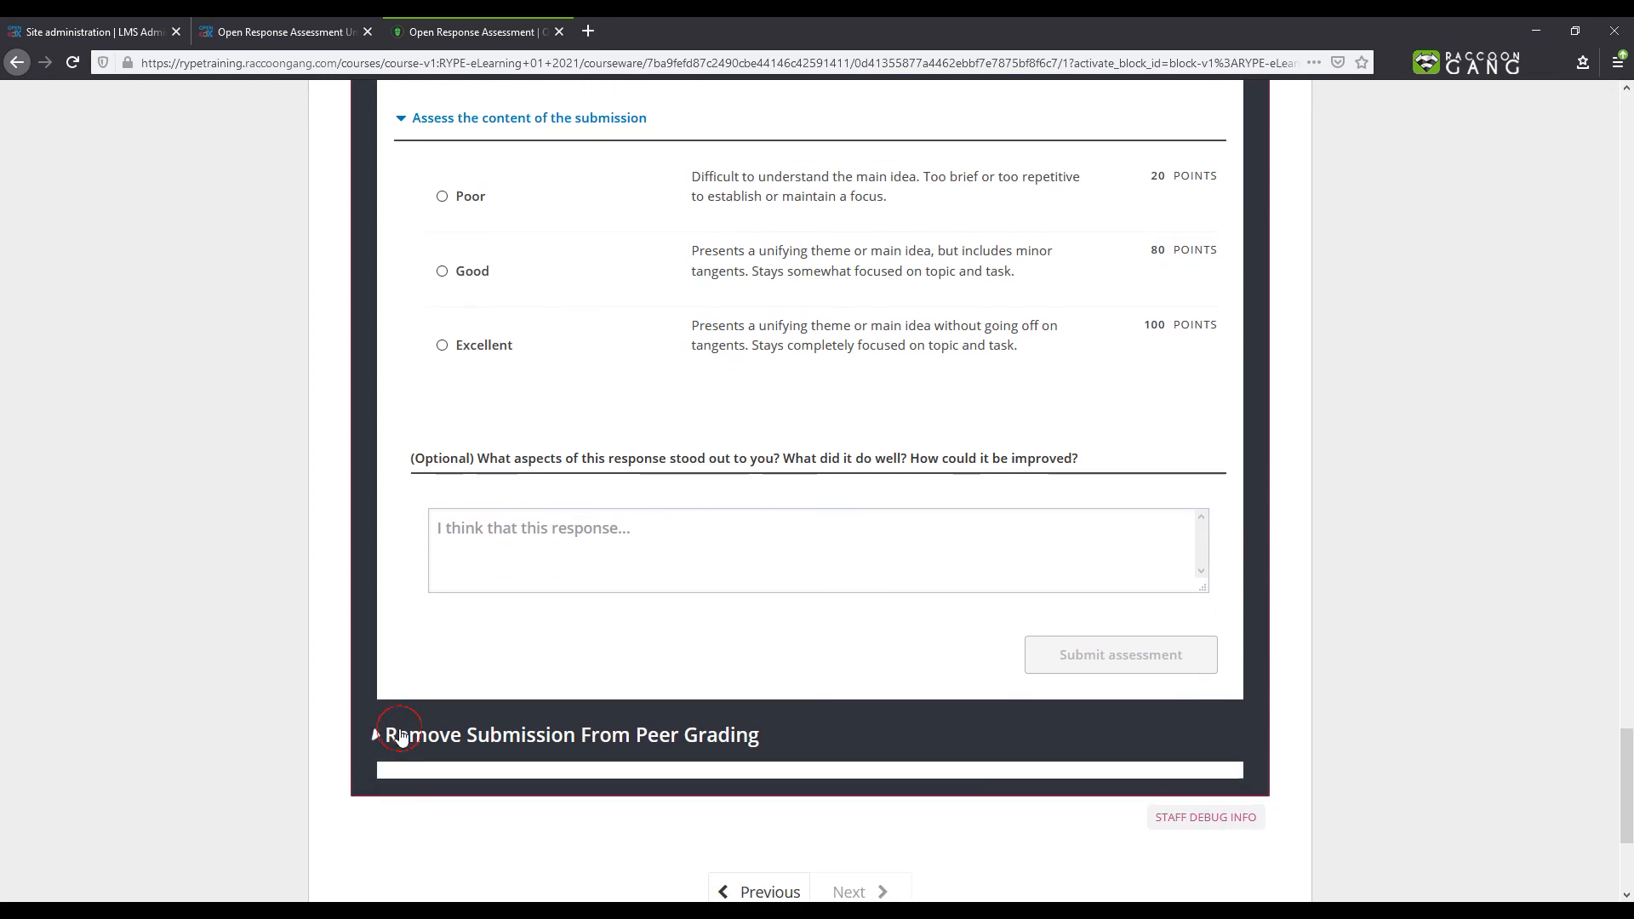
pyautogui.scroll(-3, 401, 734)
pyautogui.click(432, 667)
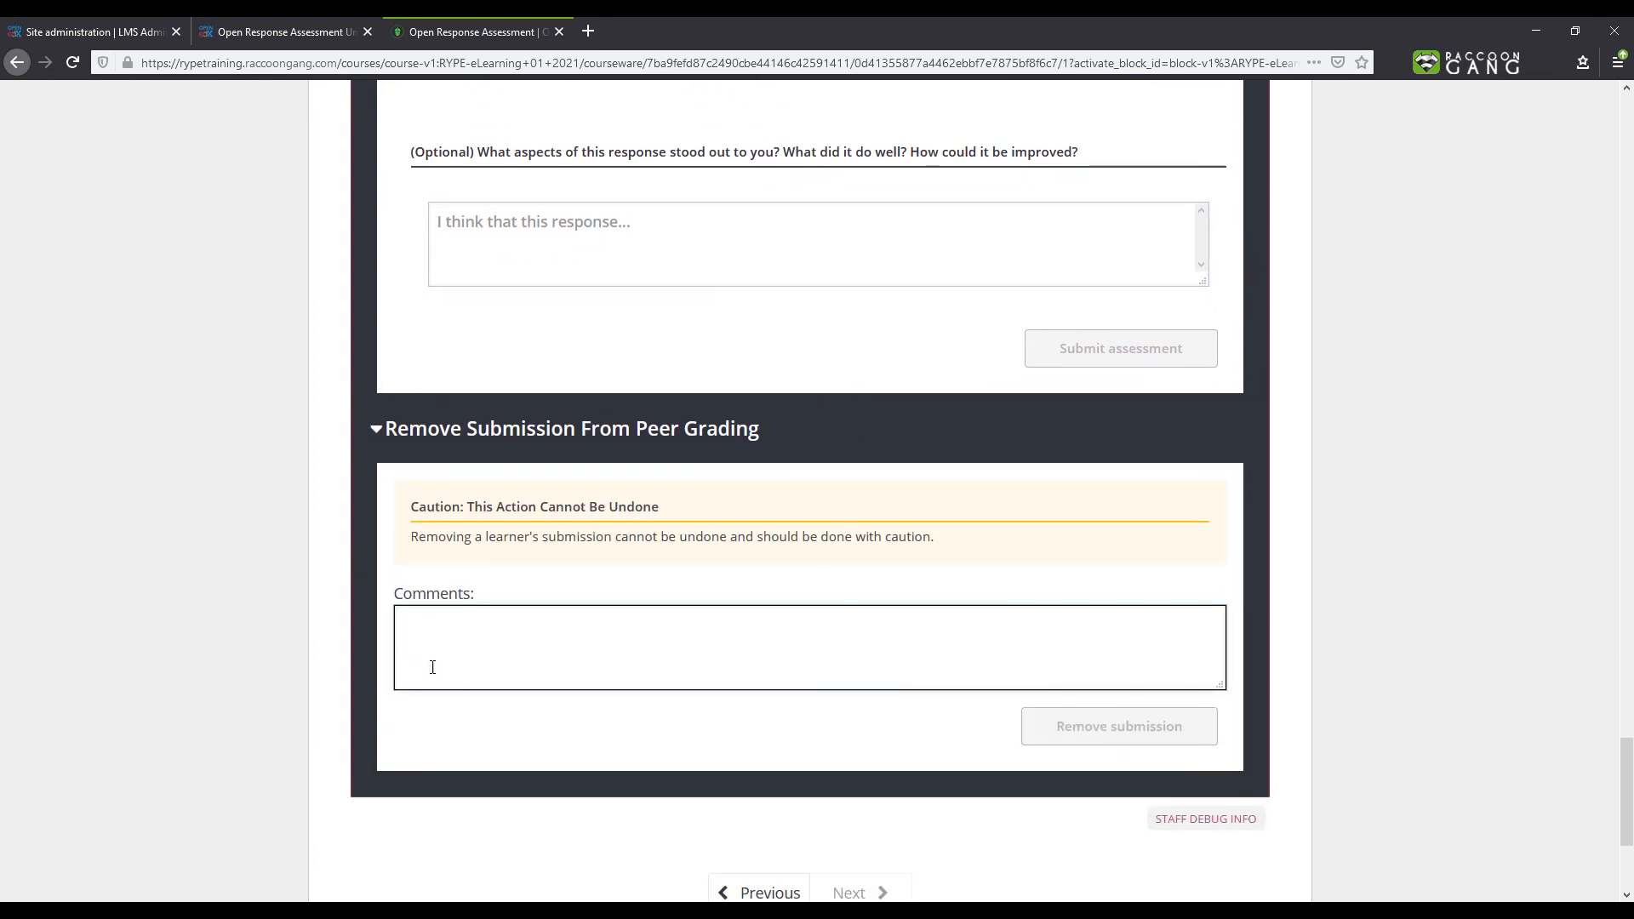
pyautogui.write('Try Again!')
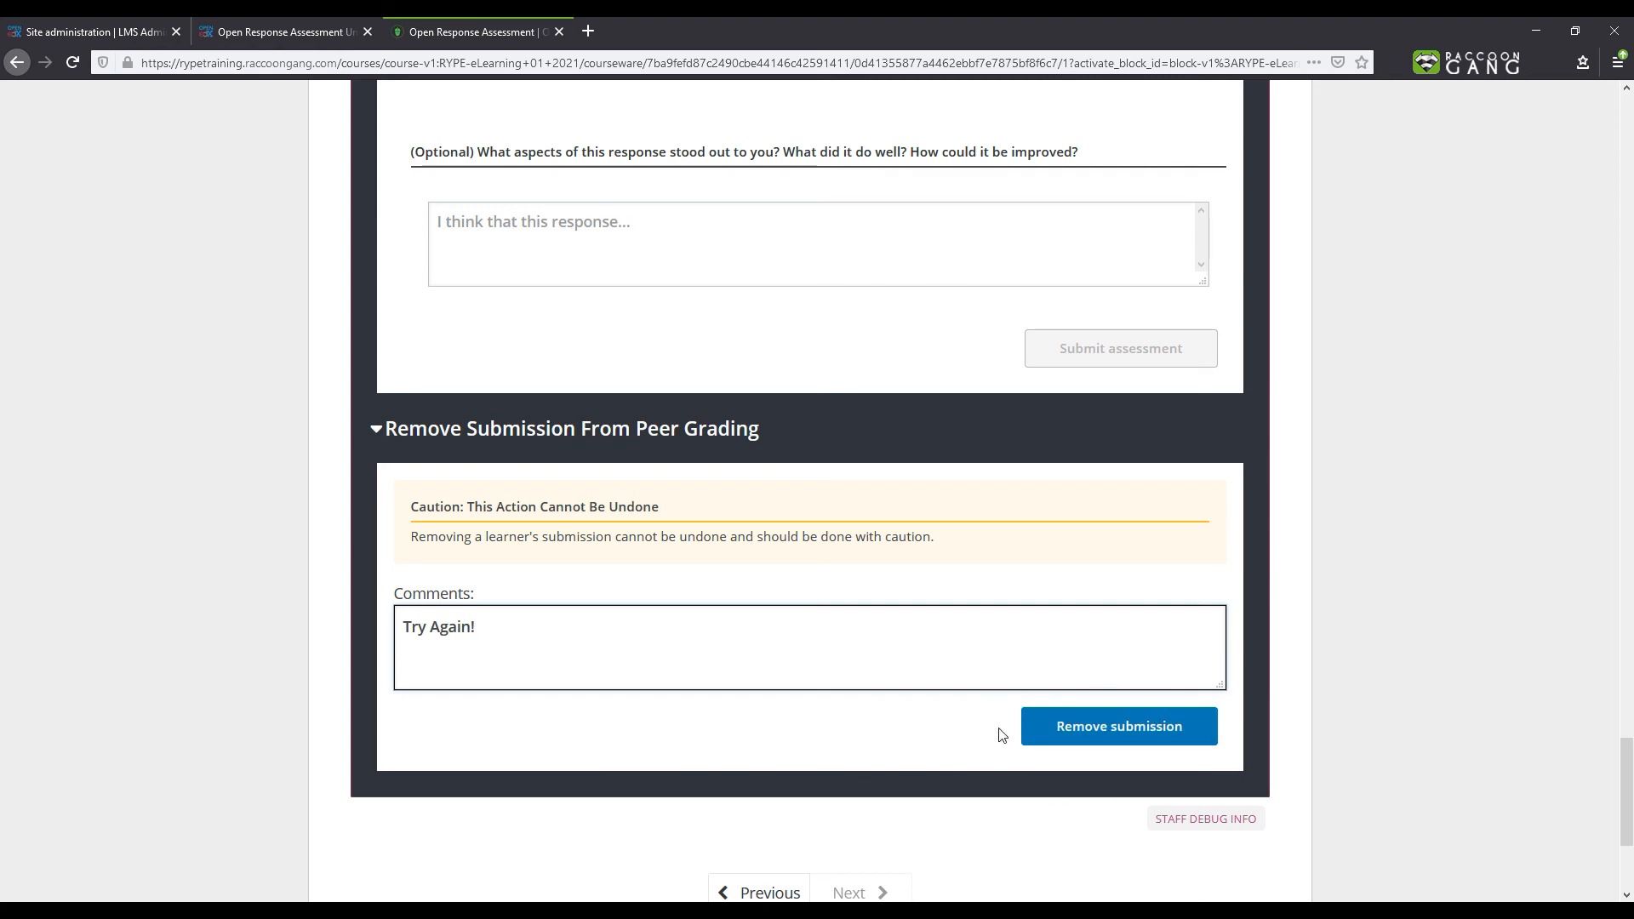
# - Switch to the learner's course tab, review the assignment grade and open the Progress page
pyautogui.click(254, 32)
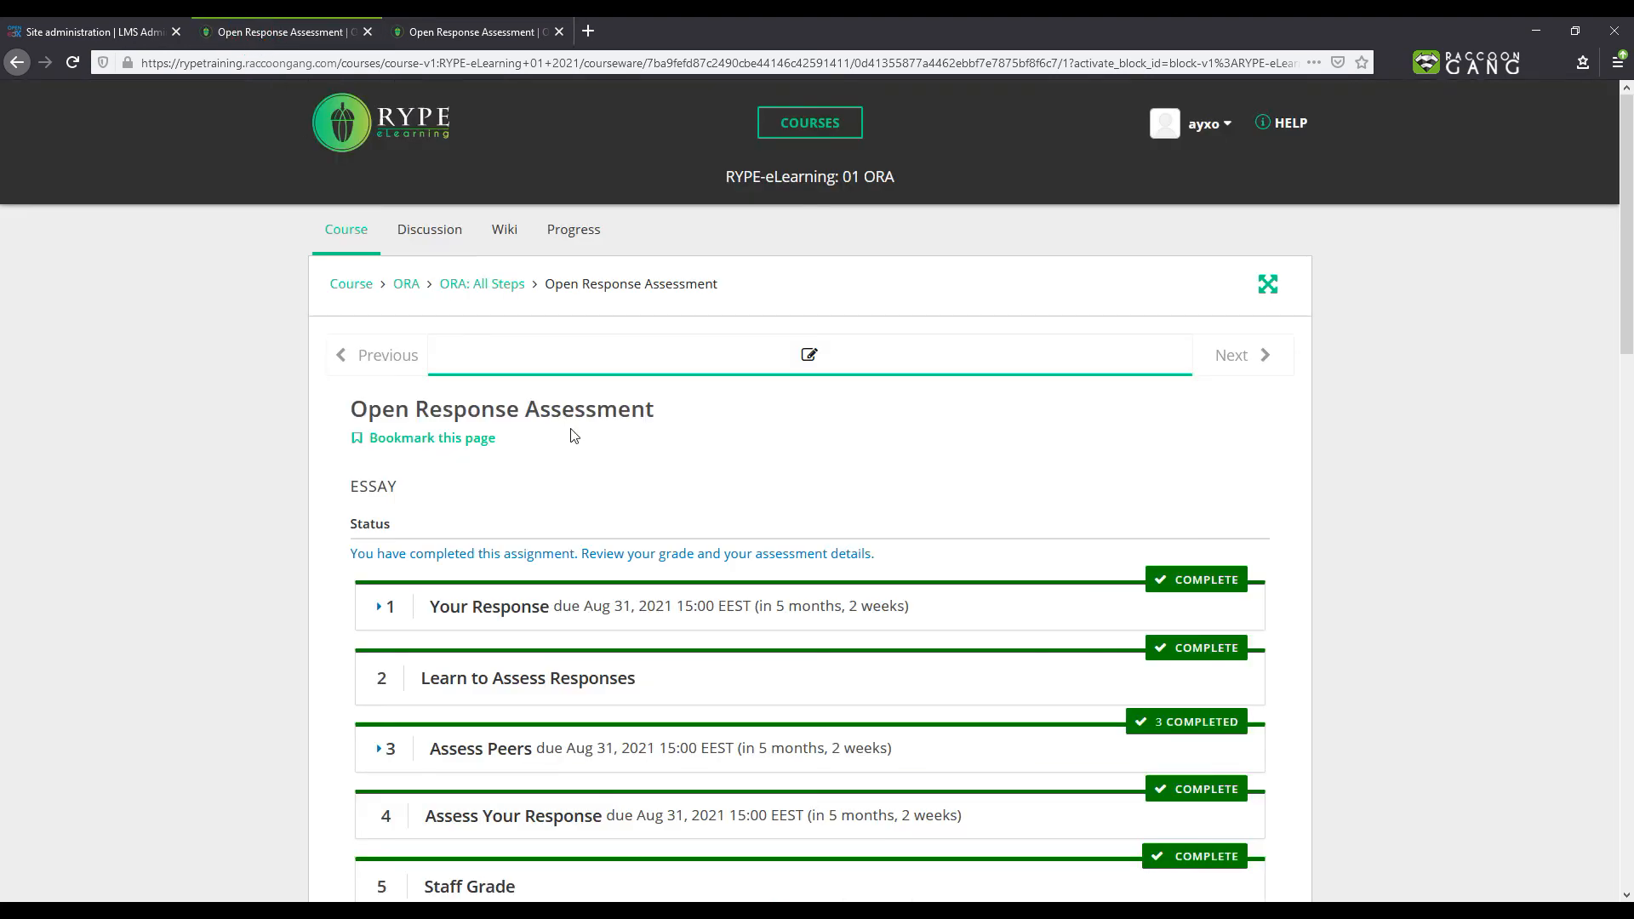
pyautogui.scroll(-10, 572, 436)
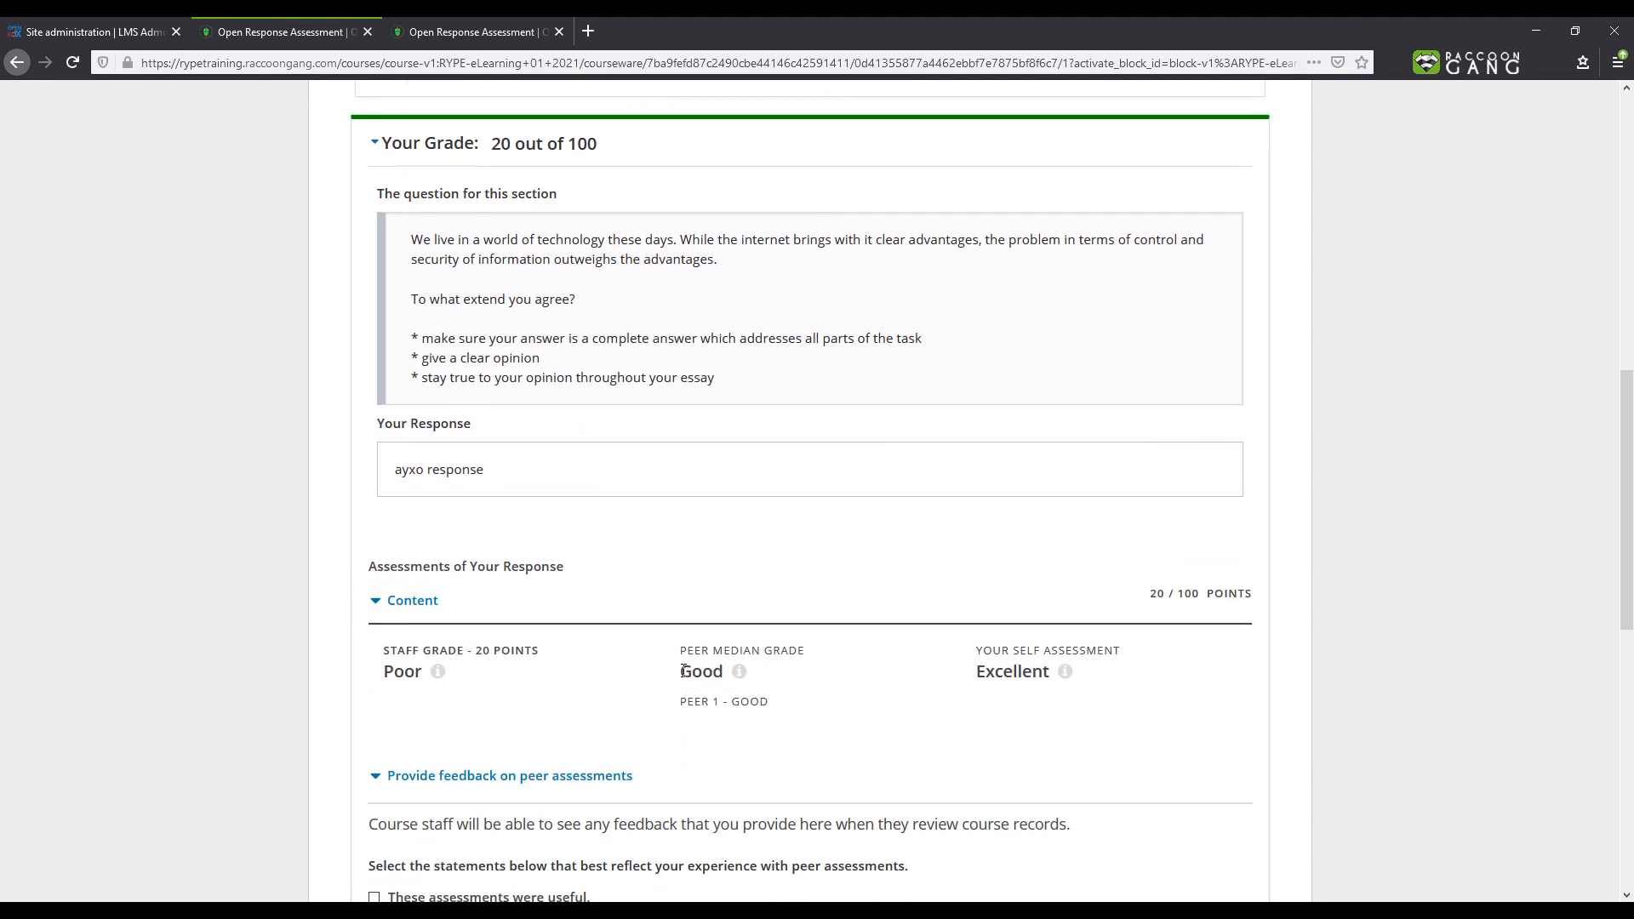
pyautogui.moveTo(481, 649); pyautogui.dragTo(561, 663)
pyautogui.scroll(10, 563, 663)
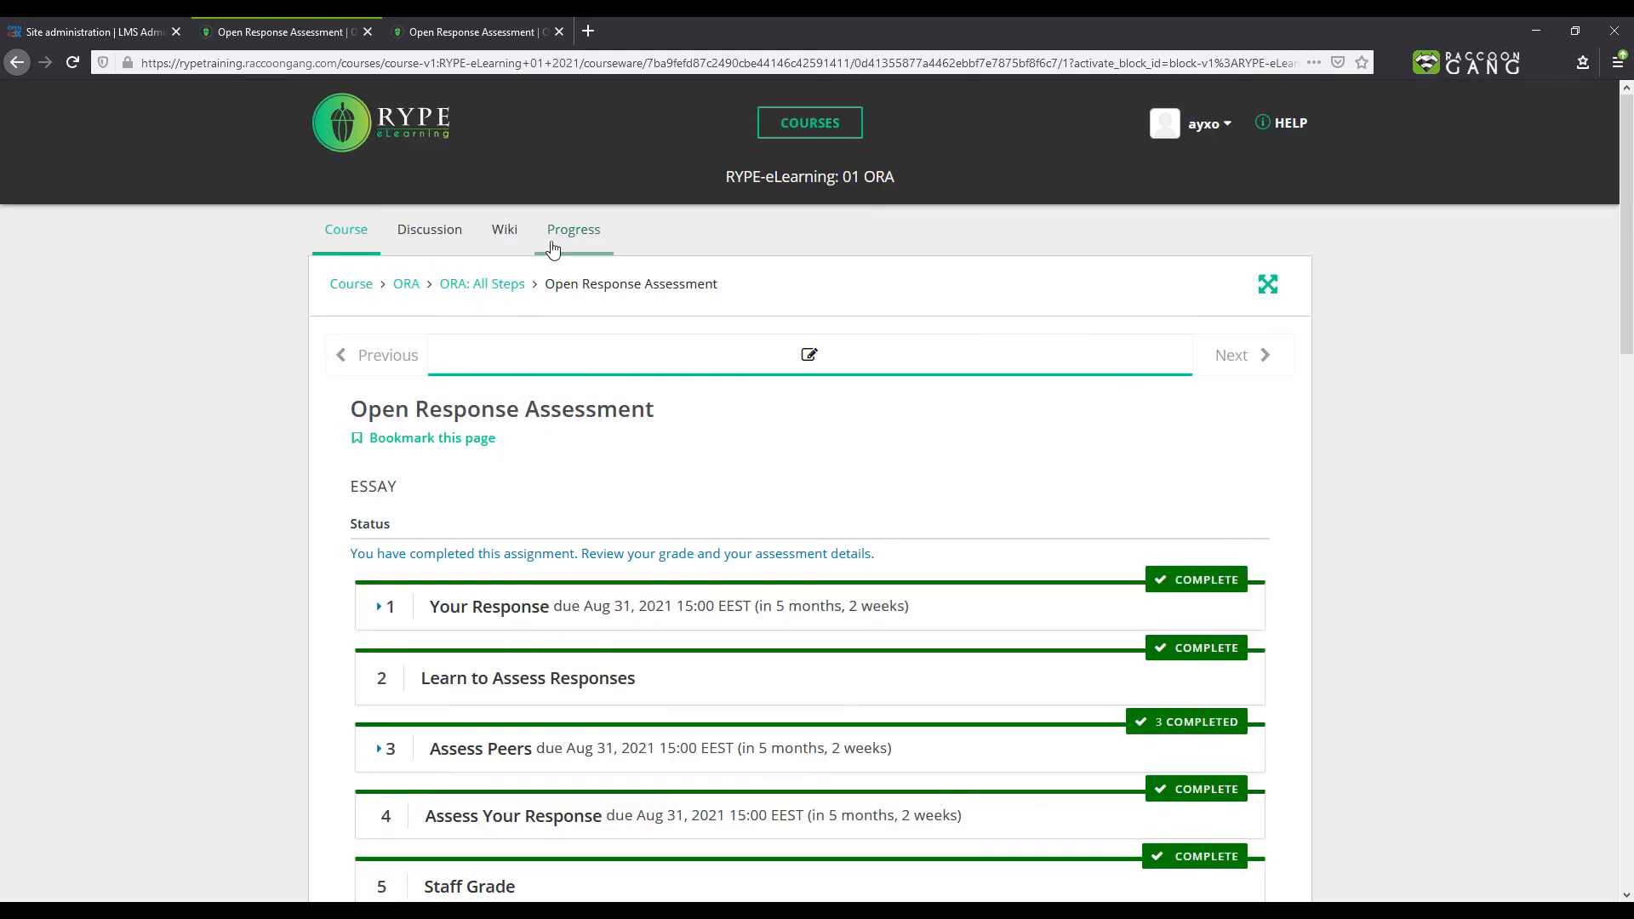
pyautogui.click(555, 244)
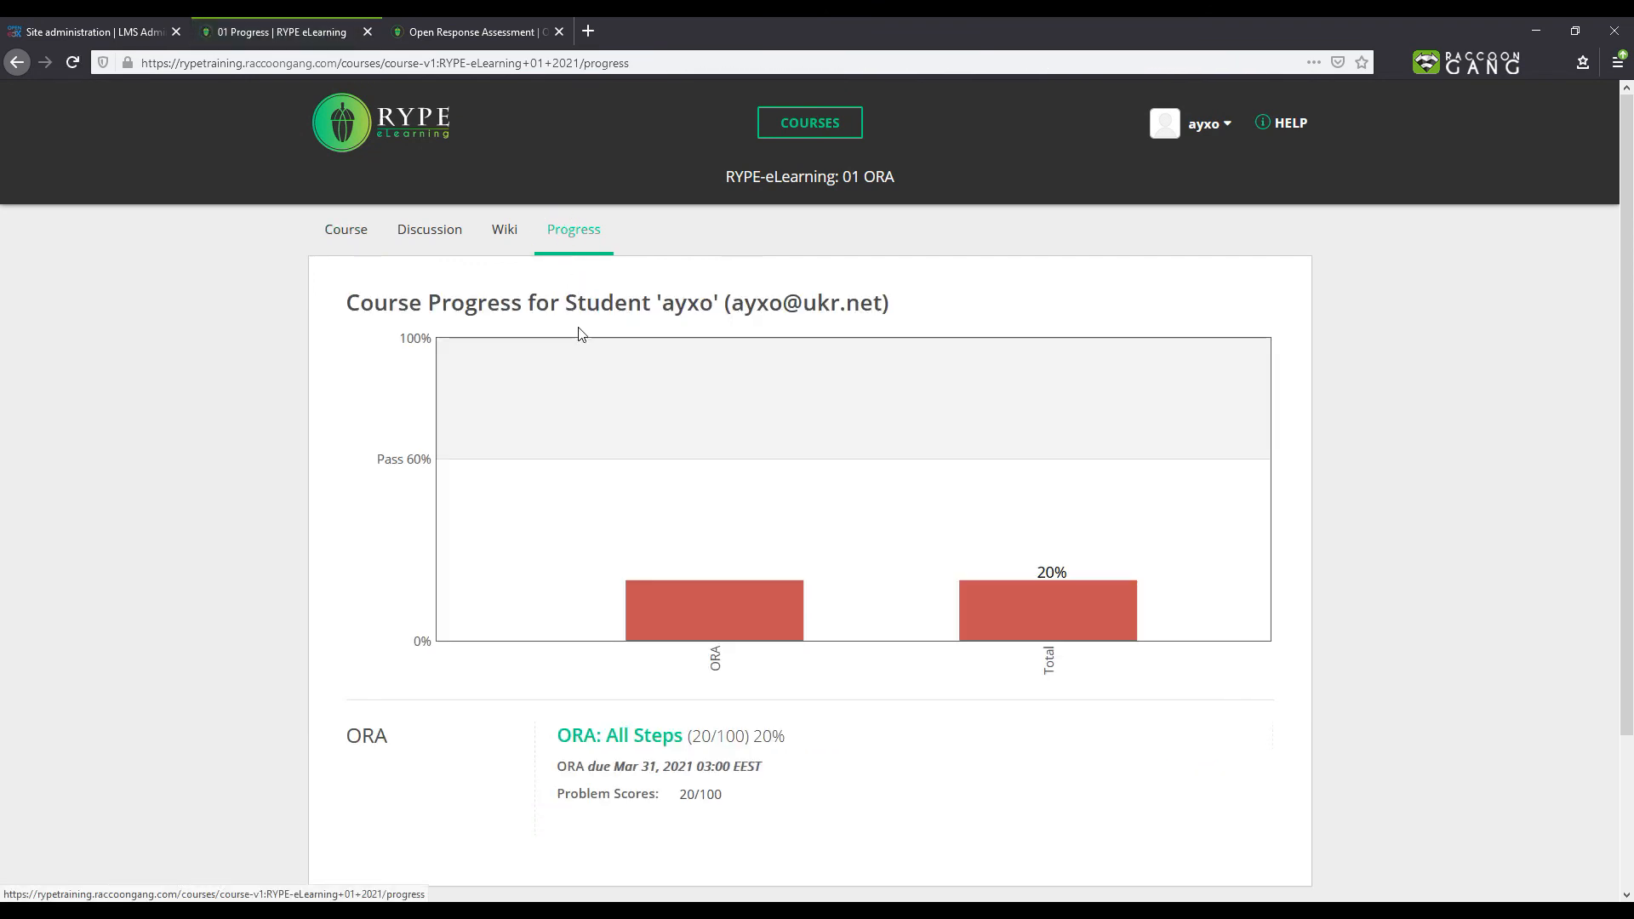
pyautogui.moveTo(664, 613)
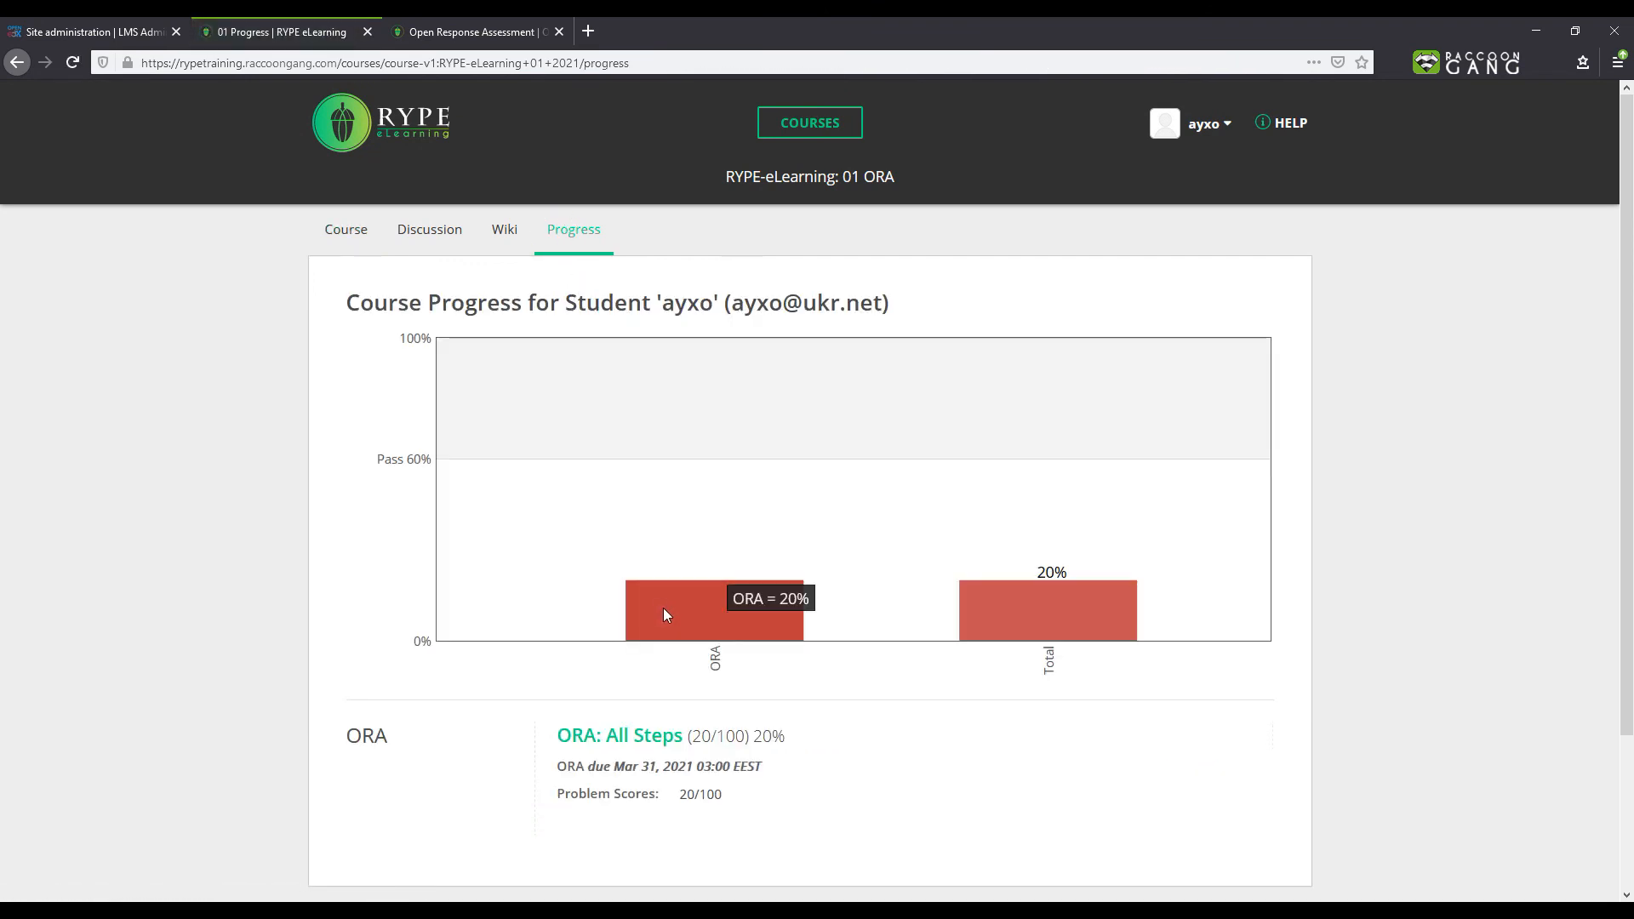